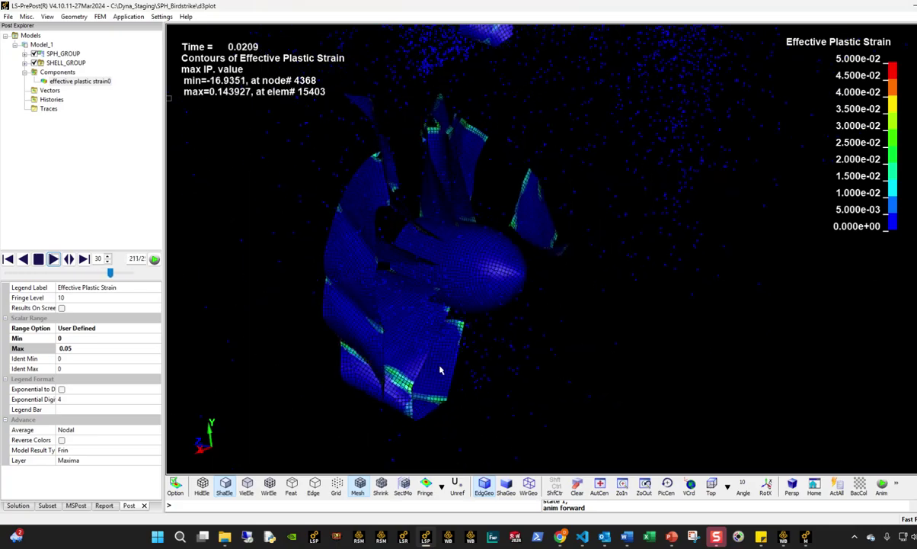
Step: Stop the plastic strain animation and return the bird-strike result to its first state
{"action": "left_click", "coordinate": [38, 259]}
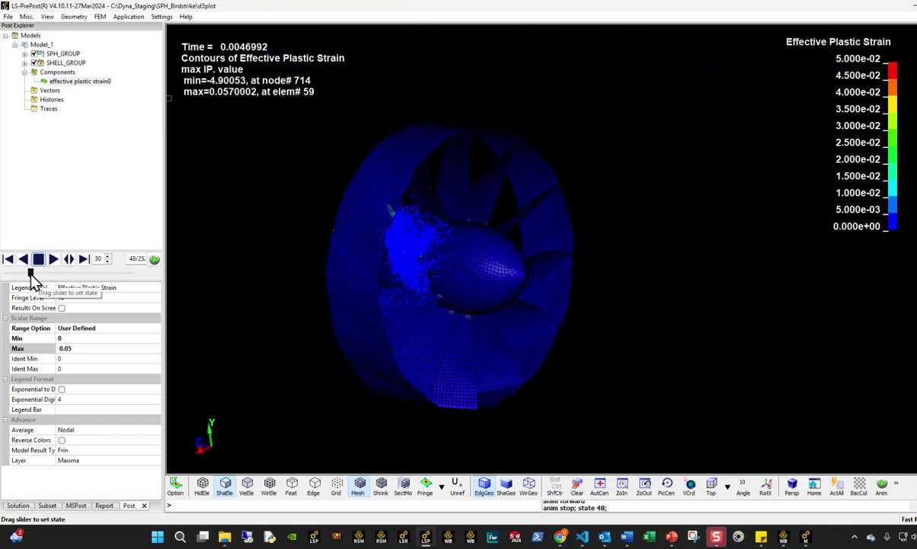
{"action": "left_click_drag", "start_coordinate": [31, 272], "coordinate": [7, 272]}
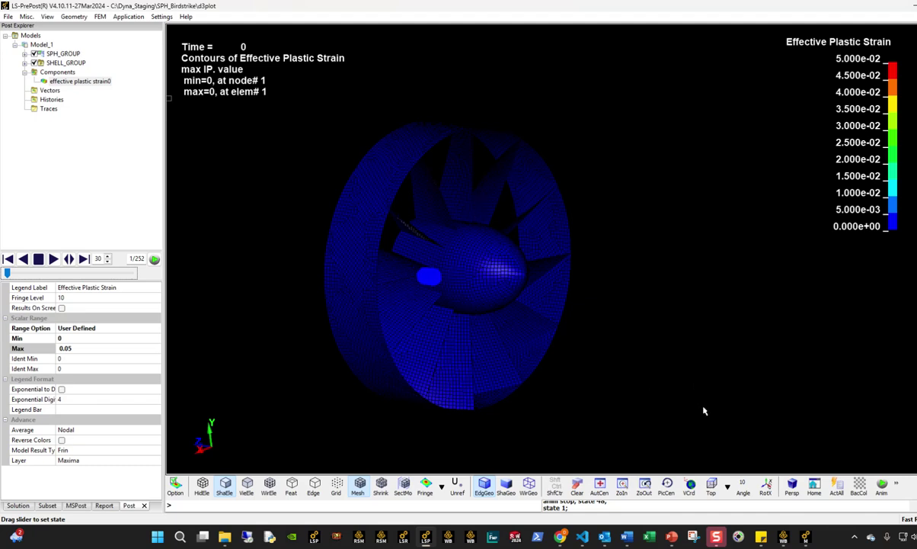
Step: Switch to the LS-DYNA Mechanical window of system D and examine the fan, casing and bird geometry from several angles
{"action": "mouse_move", "coordinate": [802, 539]}
{"action": "left_click", "coordinate": [762, 494]}
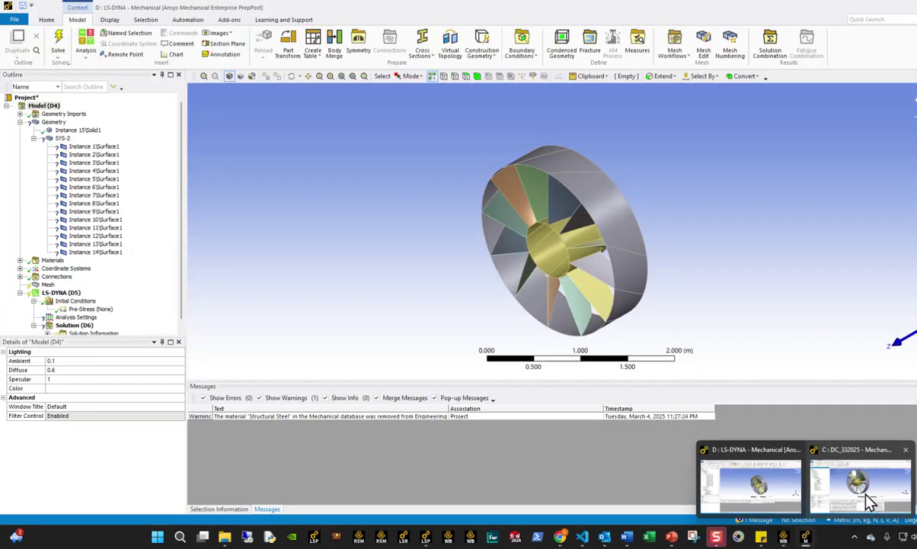
{"action": "middle_click_drag", "start_coordinate": [461, 303], "coordinate": [518, 313]}
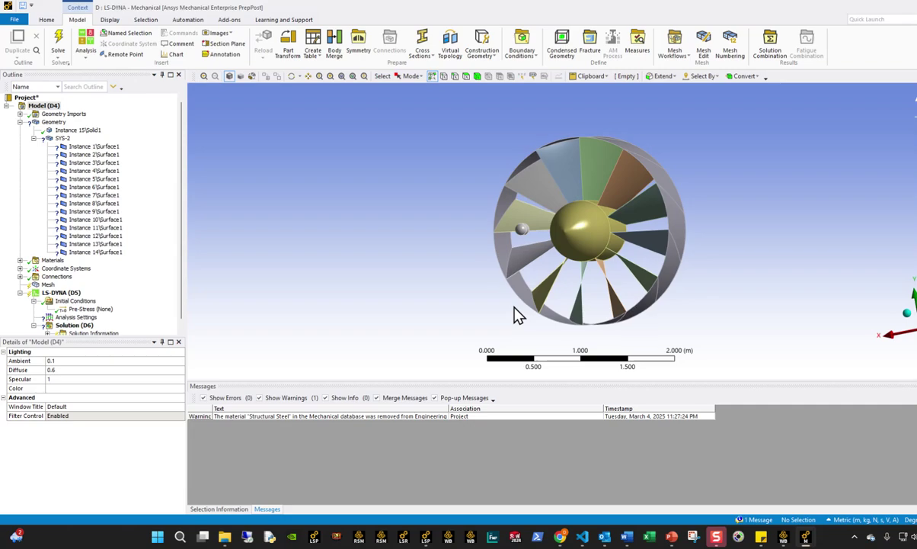
{"action": "scroll", "coordinate": [517, 314], "scroll_direction": "up", "scroll_amount": 4}
{"action": "scroll", "coordinate": [516, 317], "scroll_direction": "down", "scroll_amount": 3}
{"action": "scroll", "coordinate": [518, 317], "scroll_direction": "up", "scroll_amount": 3}
{"action": "middle_click_drag", "start_coordinate": [519, 317], "coordinate": [575, 221]}
{"action": "left_click", "coordinate": [579, 228]}
{"action": "scroll", "coordinate": [576, 220], "scroll_direction": "up", "scroll_amount": 3}
{"action": "left_click", "coordinate": [366, 217]}
{"action": "scroll", "coordinate": [403, 245], "scroll_direction": "down", "scroll_amount": 3}
{"action": "scroll", "coordinate": [542, 291], "scroll_direction": "up", "scroll_amount": 2}
{"action": "middle_click_drag", "start_coordinate": [472, 253], "coordinate": [568, 257]}
{"action": "scroll", "coordinate": [487, 266], "scroll_direction": "down", "scroll_amount": 3}
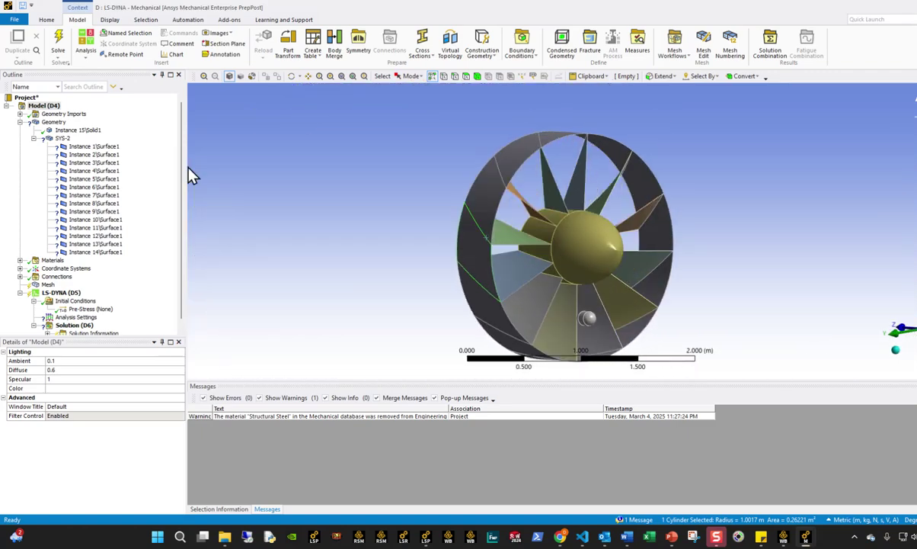
Step: Set the thickness of all 14 surface bodies under SYS-2 to 0.02 m
{"action": "left_click", "coordinate": [96, 147]}
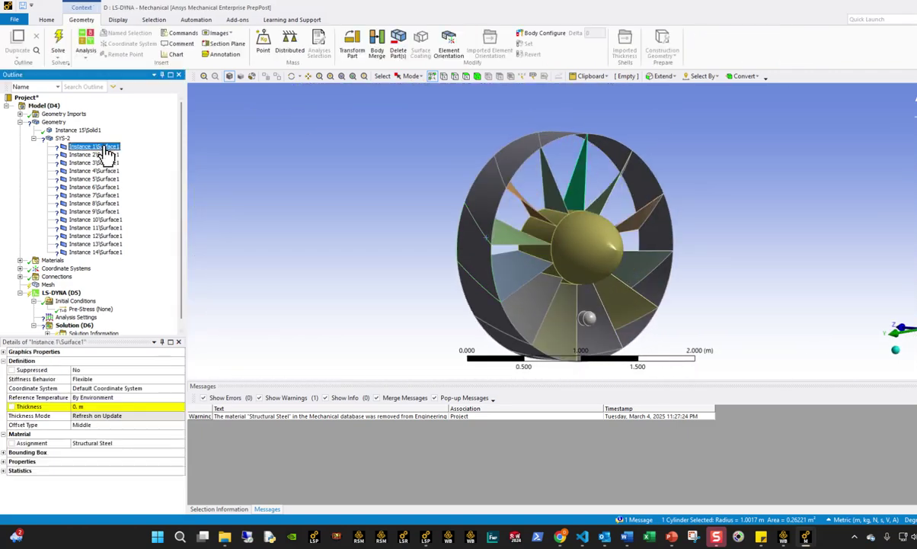
{"action": "left_click", "coordinate": [90, 254], "text": "shift"}
{"action": "left_click", "coordinate": [95, 406]}
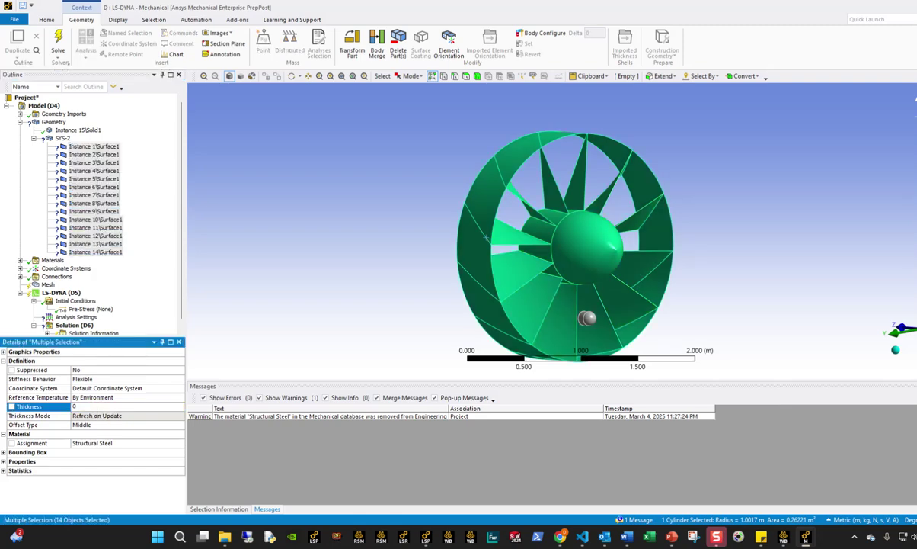
{"action": "type", "text": "0.02"}
{"action": "key", "text": "Return"}
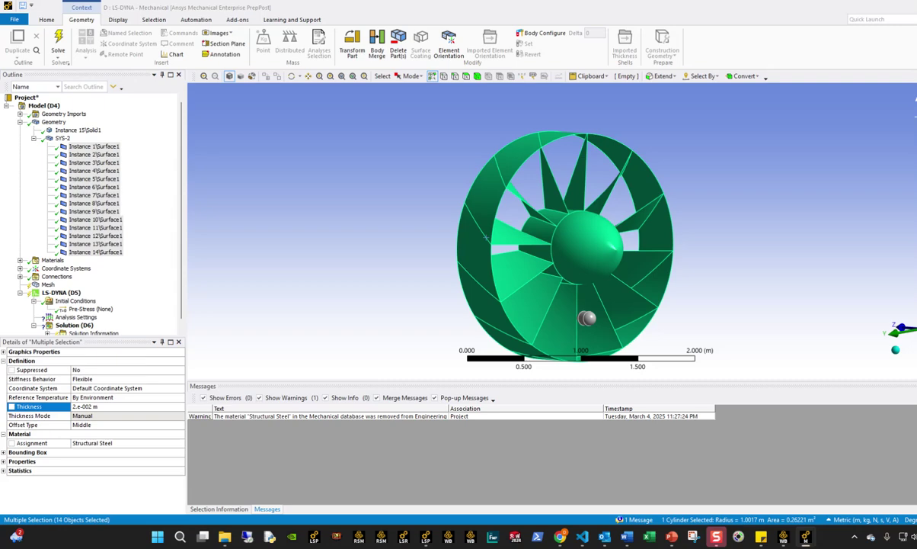
Step: Set the thickness of all 14 surface bodies under SYS-2 to 0.002 m
{"action": "left_click", "coordinate": [95, 252]}
{"action": "left_click", "coordinate": [95, 146], "text": "shift"}
{"action": "left_click", "coordinate": [126, 407]}
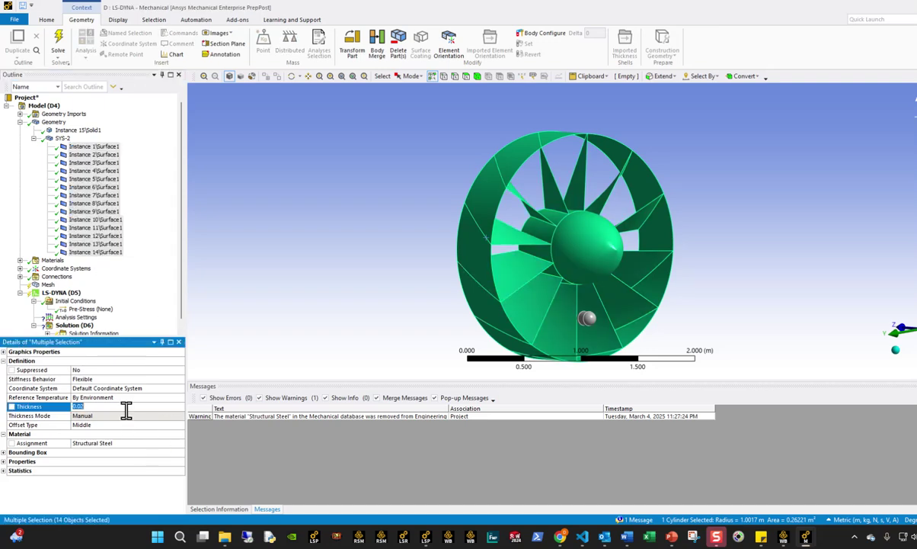
{"action": "type", "text": "0.003"}
{"action": "middle_click_drag", "start_coordinate": [579, 266], "coordinate": [467, 229], "text": "ctrl"}
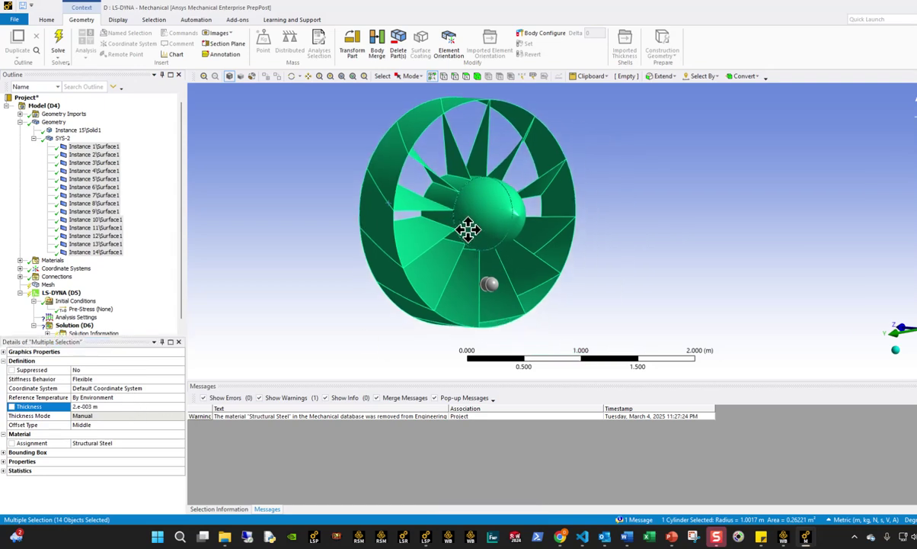
Step: Select the bird body Instance 15\Solid1 and examine its capsule shape close up
{"action": "left_click", "coordinate": [76, 130]}
{"action": "middle_click_drag", "start_coordinate": [485, 303], "coordinate": [587, 301]}
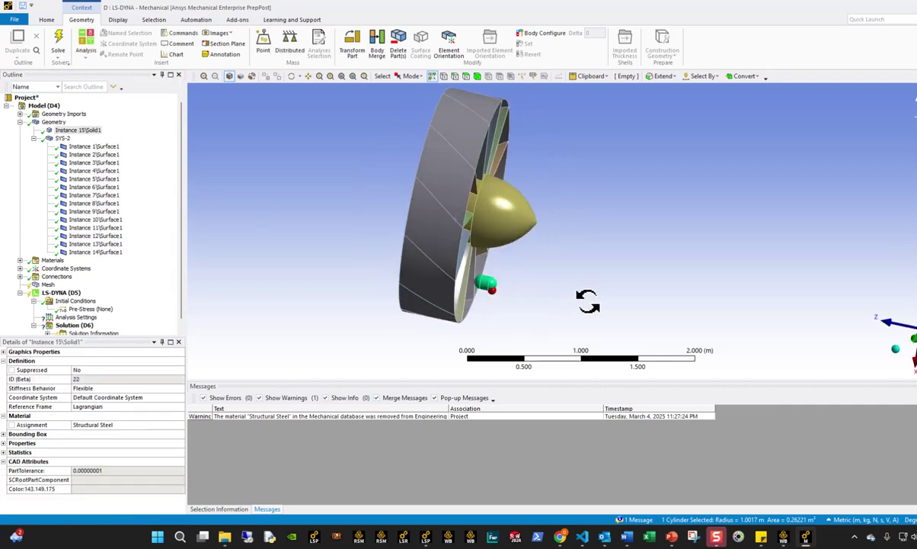
{"action": "scroll", "coordinate": [477, 291], "scroll_direction": "down", "scroll_amount": 3}
{"action": "scroll", "coordinate": [476, 292], "scroll_direction": "up", "scroll_amount": 6}
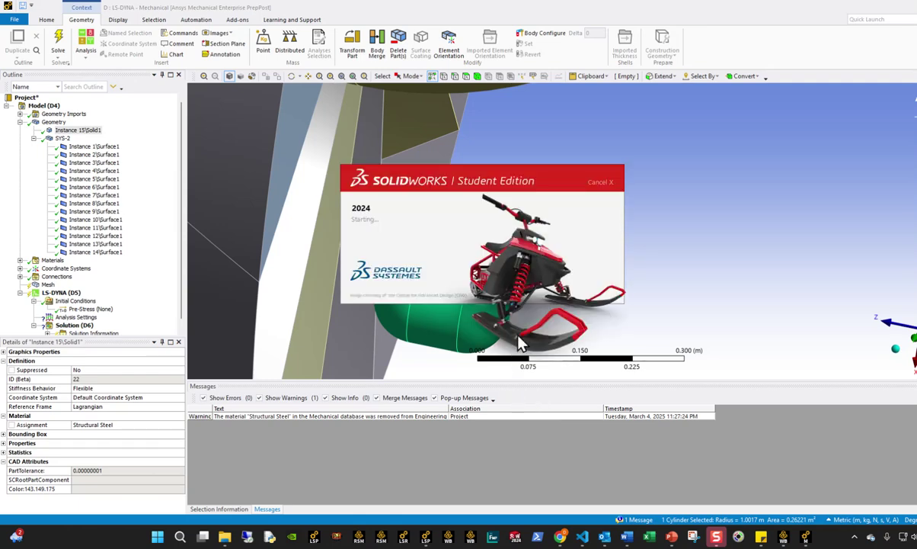
{"action": "left_click", "coordinate": [694, 285]}
{"action": "scroll", "coordinate": [488, 307], "scroll_direction": "up", "scroll_amount": 2}
{"action": "middle_click_drag", "start_coordinate": [554, 269], "coordinate": [518, 257]}
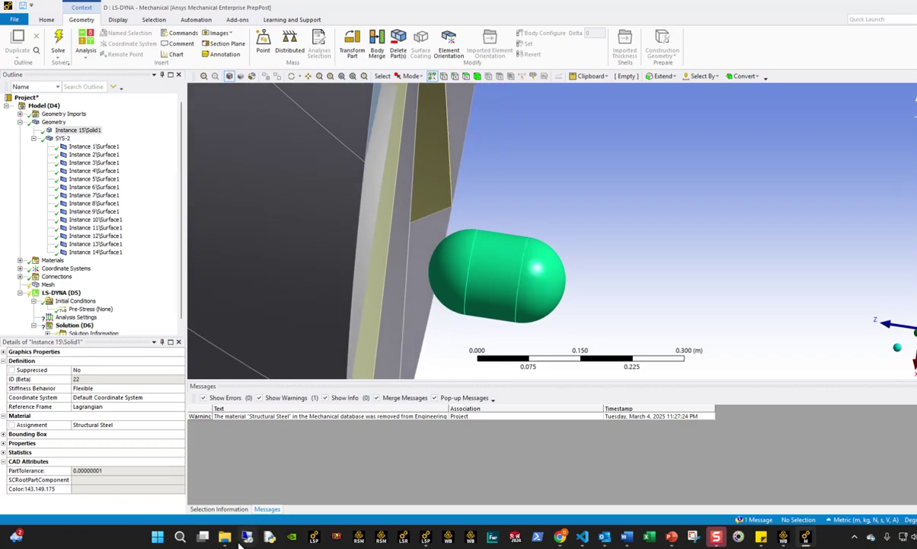
Step: Switch to the birdstrike_DC_332025 part in SOLIDWORKS and inspect the dimensions of the sketch behind the bird's revolve feature
{"action": "mouse_move", "coordinate": [241, 538]}
{"action": "mouse_move", "coordinate": [129, 480]}
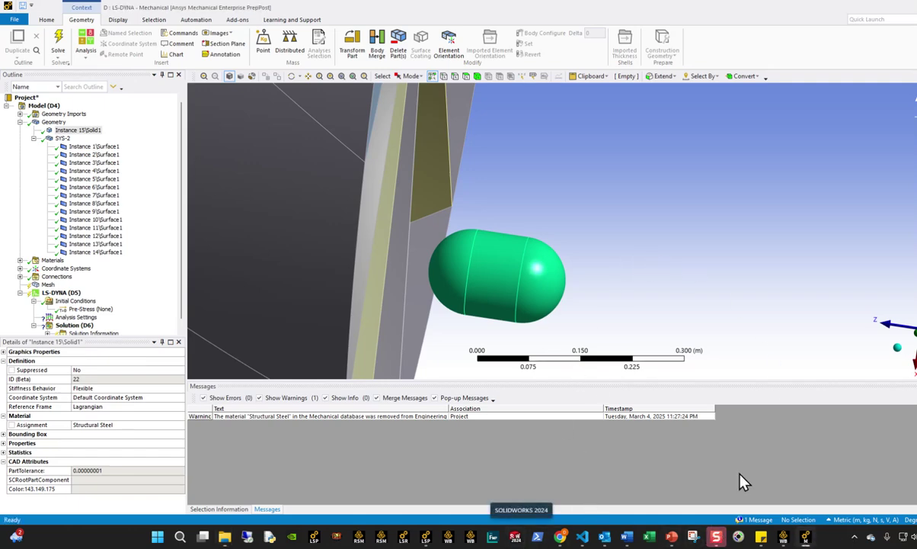
{"action": "left_click", "coordinate": [855, 537]}
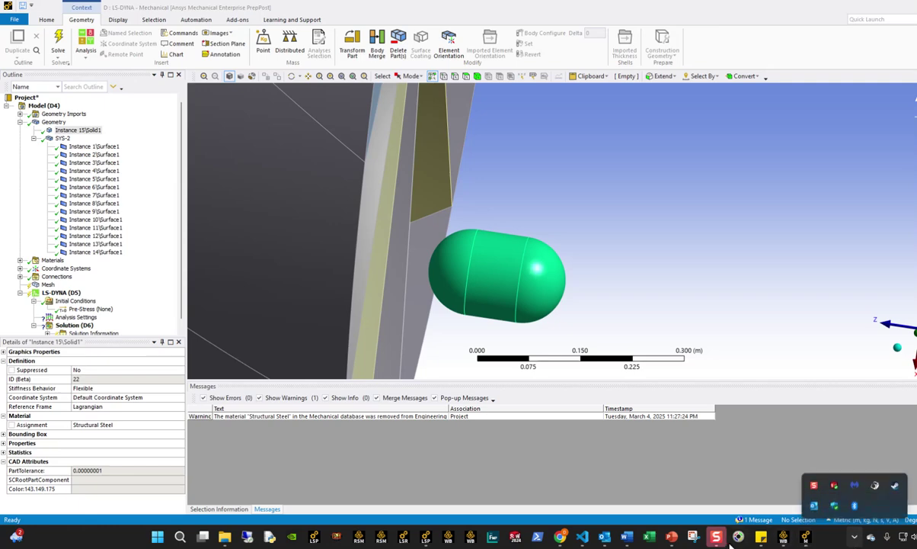
{"action": "left_click", "coordinate": [515, 537]}
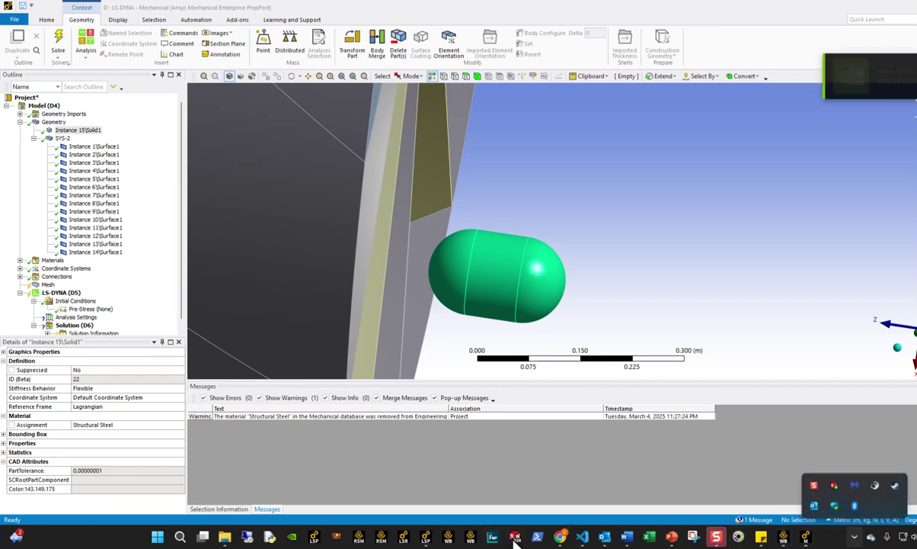
{"action": "left_click", "coordinate": [119, 213]}
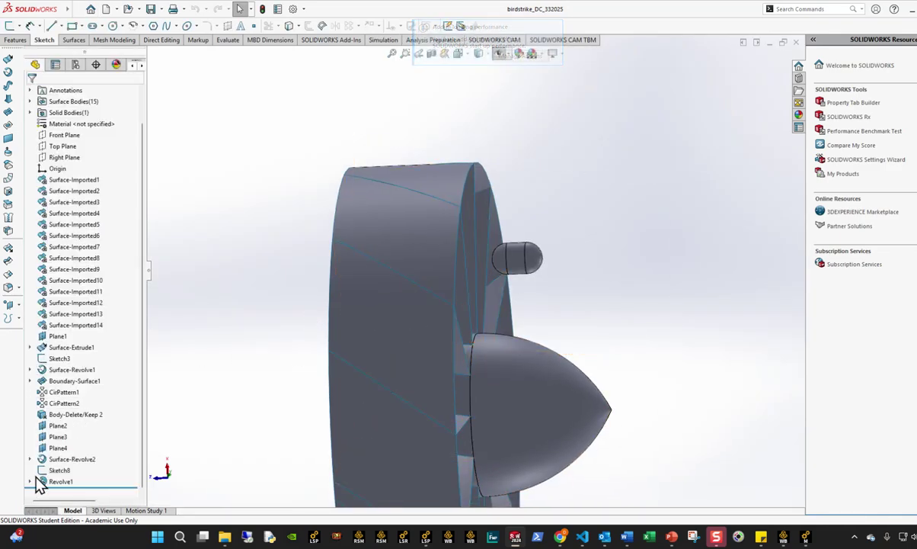
{"action": "scroll", "coordinate": [46, 482], "scroll_direction": "down", "scroll_amount": 2}
{"action": "left_click", "coordinate": [69, 481]}
{"action": "scroll", "coordinate": [523, 297], "scroll_direction": "down", "scroll_amount": 4}
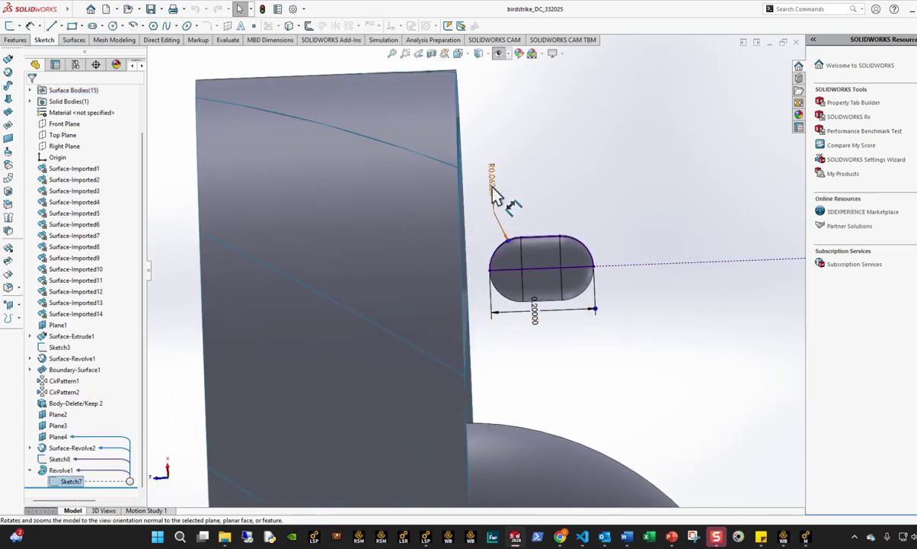
{"action": "scroll", "coordinate": [518, 228], "scroll_direction": "down", "scroll_amount": 2}
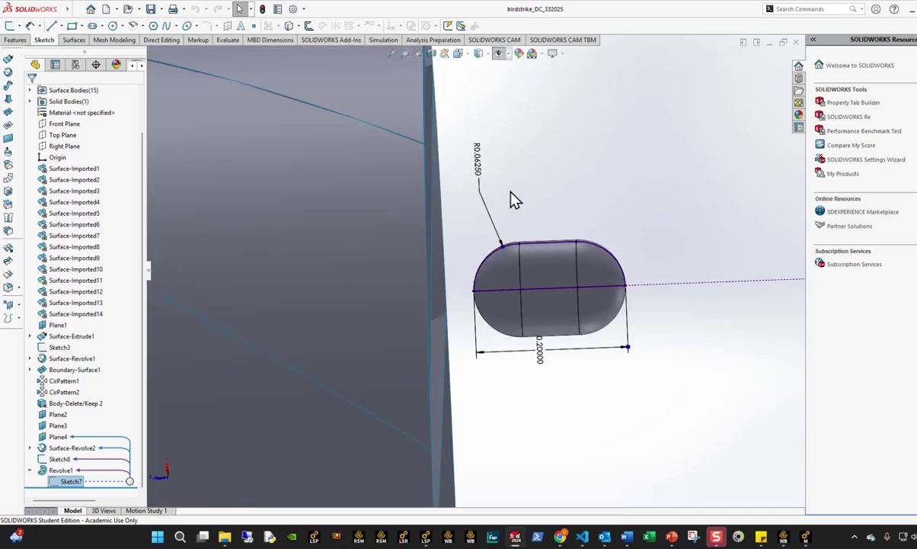
Step: Open the bird's profile sketch for editing, inspect its dimensions and revolve axis, and exit the sketch
{"action": "right_click", "coordinate": [70, 480]}
{"action": "left_click", "coordinate": [72, 342]}
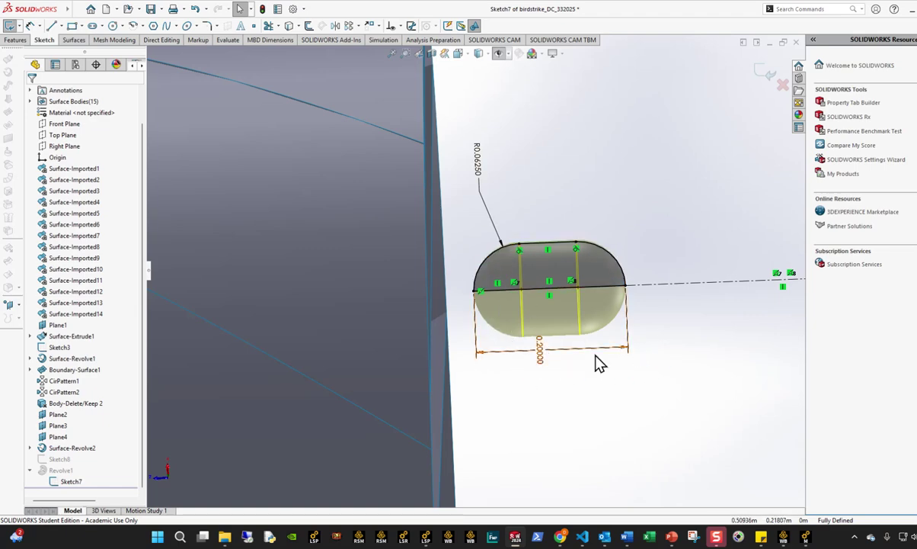
{"action": "mouse_move", "coordinate": [514, 227]}
{"action": "middle_mouse_down"}
{"action": "mouse_move", "coordinate": [557, 197]}
{"action": "mouse_move", "coordinate": [604, 337]}
{"action": "middle_mouse_up"}
{"action": "scroll", "coordinate": [600, 312], "scroll_direction": "down", "scroll_amount": 4}
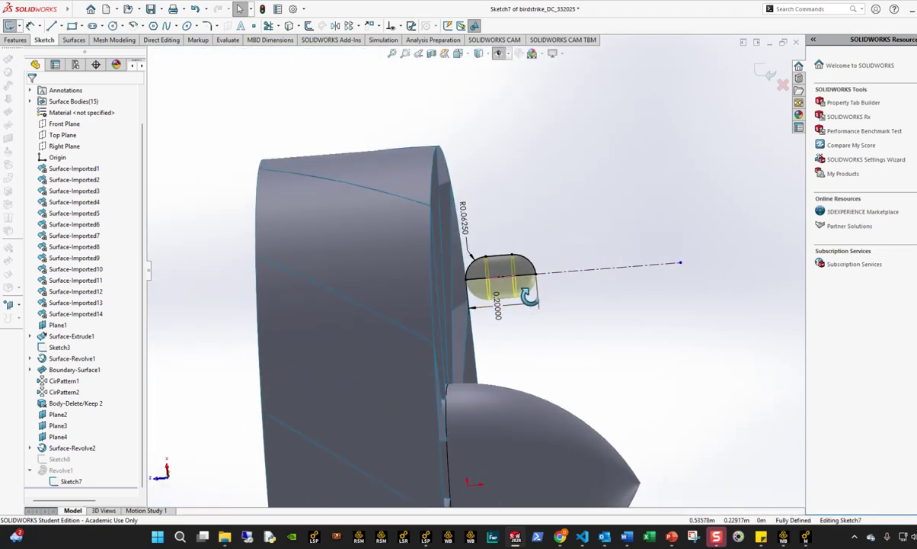
{"action": "left_click", "coordinate": [760, 75]}
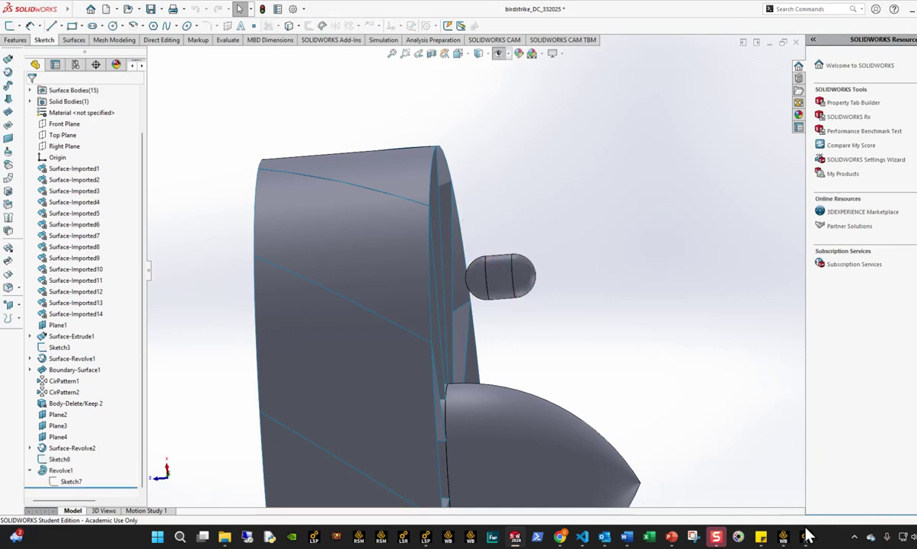
Step: Switch to the Birdstrike project in Workbench and open the Engineering Data of the DC_332025 system
{"action": "mouse_move", "coordinate": [806, 535]}
{"action": "mouse_move", "coordinate": [868, 505]}
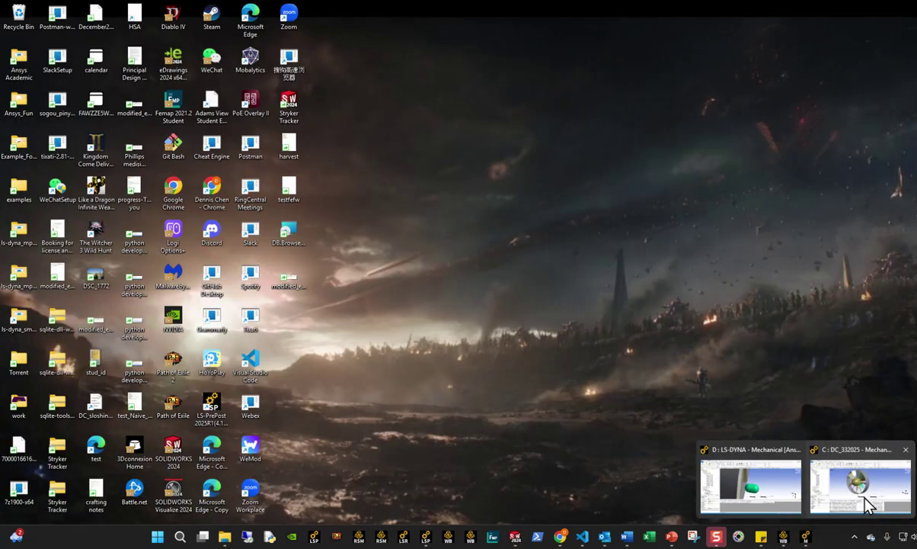
{"action": "mouse_move", "coordinate": [794, 503]}
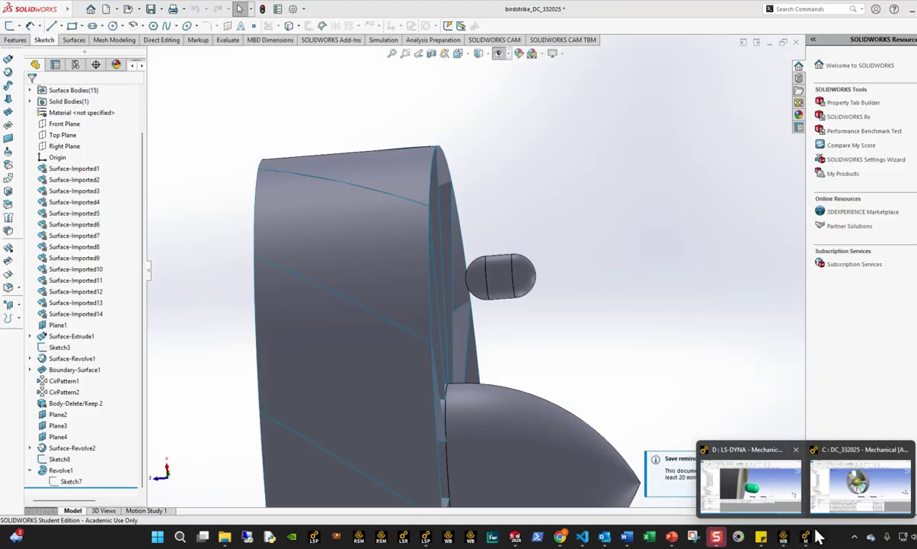
{"action": "left_click", "coordinate": [790, 544]}
{"action": "left_click", "coordinate": [449, 235]}
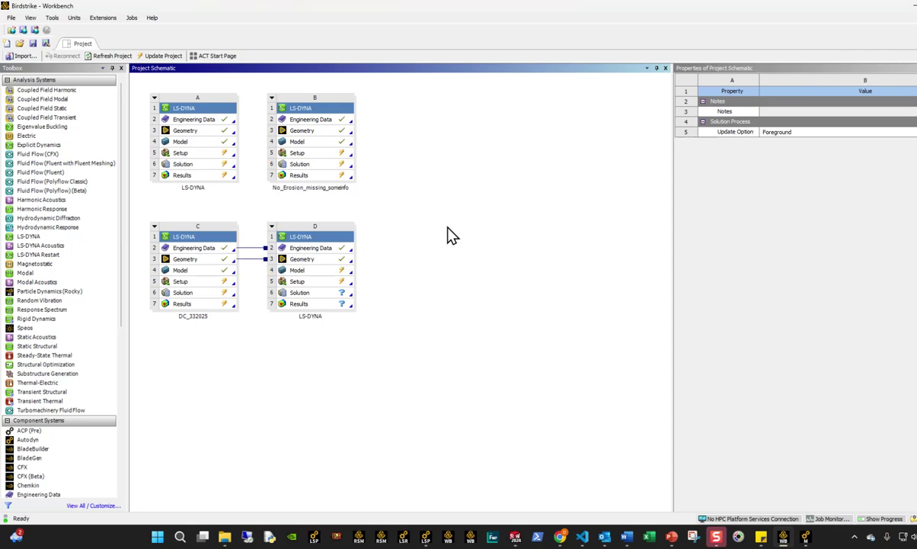
{"action": "left_click", "coordinate": [195, 251]}
{"action": "double_click", "coordinate": [196, 252]}
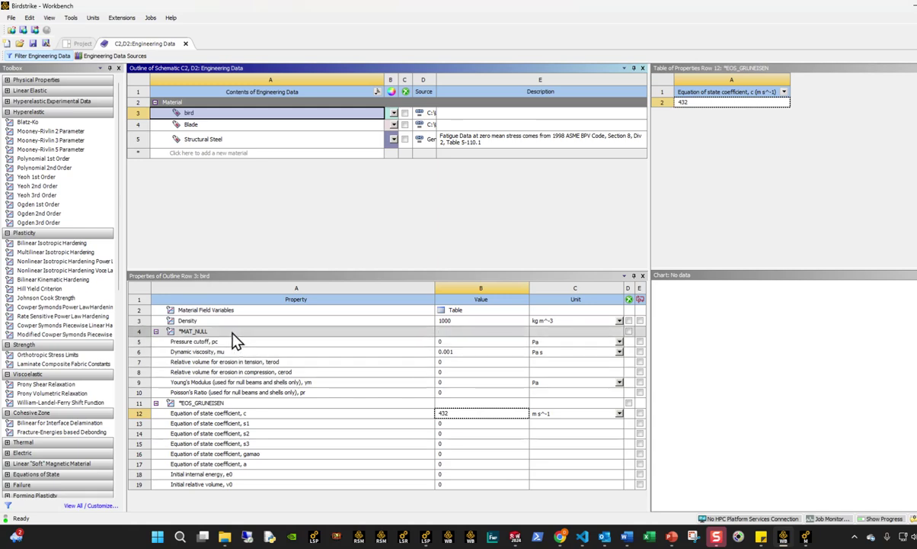
Step: Select the Blade material and change the unit of its *MAT_PLASTIC_KINEMATIC yield stress to MPa
{"action": "left_click", "coordinate": [205, 125]}
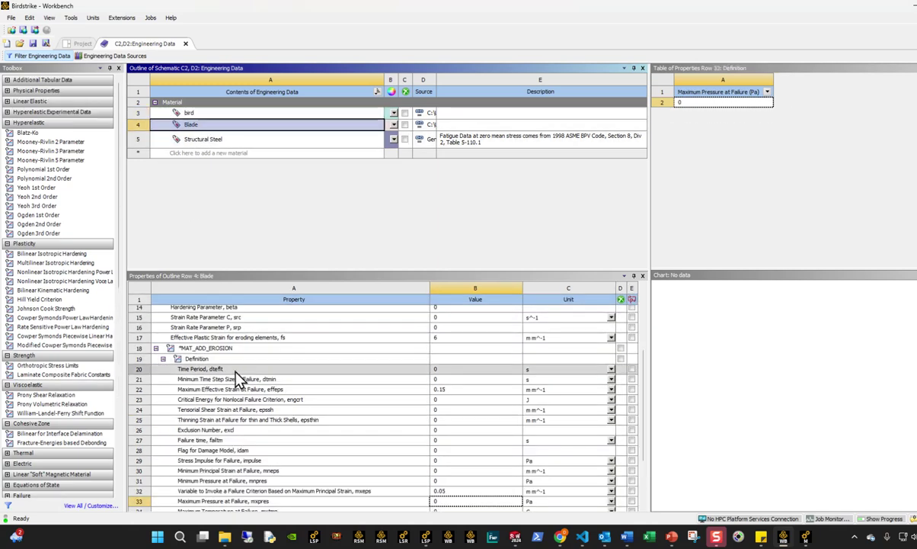
{"action": "scroll", "coordinate": [225, 364], "scroll_direction": "up", "scroll_amount": 4}
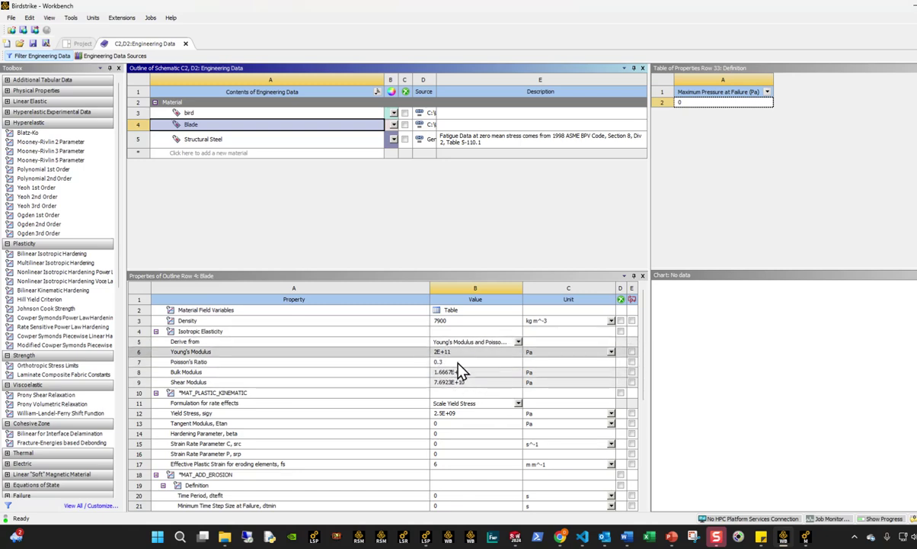
{"action": "scroll", "coordinate": [449, 430], "scroll_direction": "down", "scroll_amount": 1}
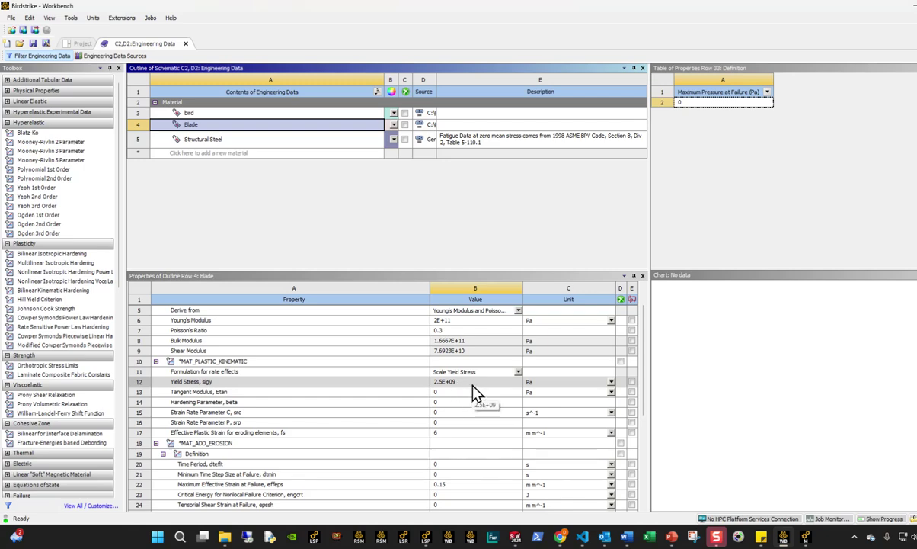
{"action": "left_click", "coordinate": [554, 382]}
{"action": "left_click", "coordinate": [532, 426]}
Step: Review the Blade material's tangent modulus and its *MAT_ADD_EROSION maximum effective strain and maximum principal strain failure criteria
{"action": "scroll", "coordinate": [467, 428], "scroll_direction": "down", "scroll_amount": 3}
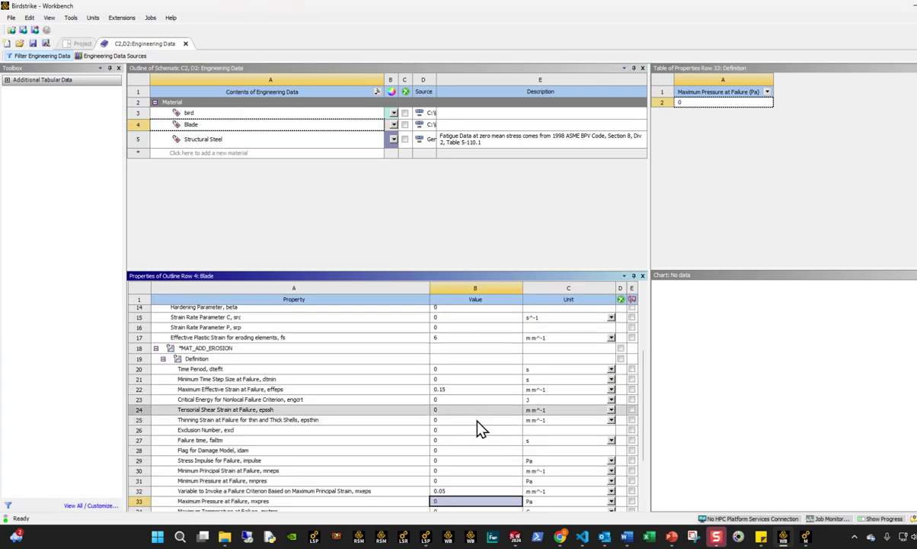
{"action": "scroll", "coordinate": [477, 436], "scroll_direction": "down", "scroll_amount": 2}
{"action": "scroll", "coordinate": [478, 440], "scroll_direction": "up", "scroll_amount": 3}
{"action": "scroll", "coordinate": [480, 439], "scroll_direction": "up", "scroll_amount": 1}
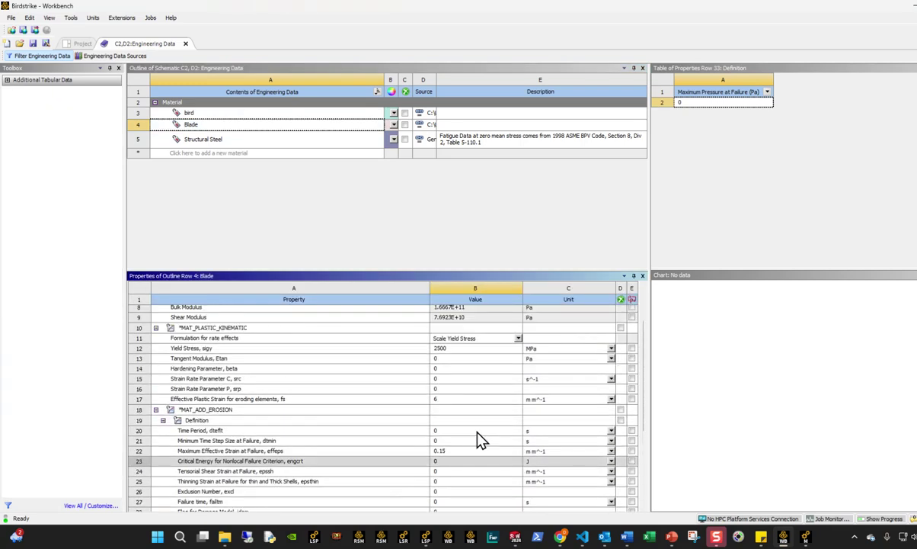
{"action": "left_click", "coordinate": [456, 360]}
{"action": "scroll", "coordinate": [447, 388], "scroll_direction": "down", "scroll_amount": 3}
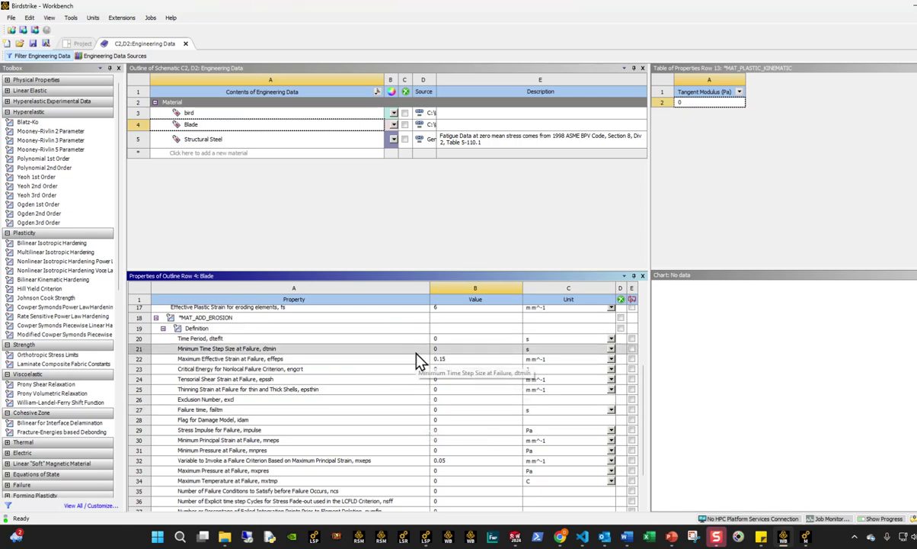
{"action": "left_click", "coordinate": [438, 461]}
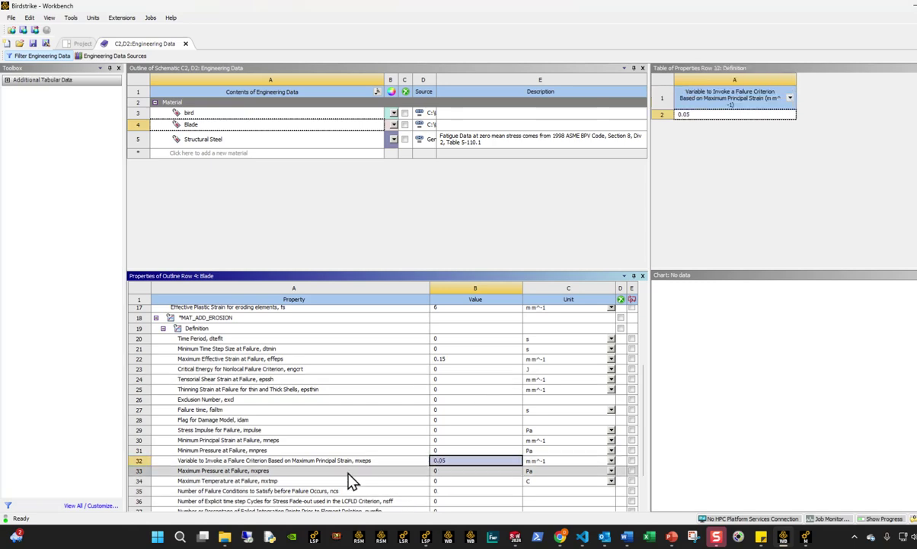
{"action": "left_click", "coordinate": [455, 360]}
{"action": "left_click", "coordinate": [454, 461]}
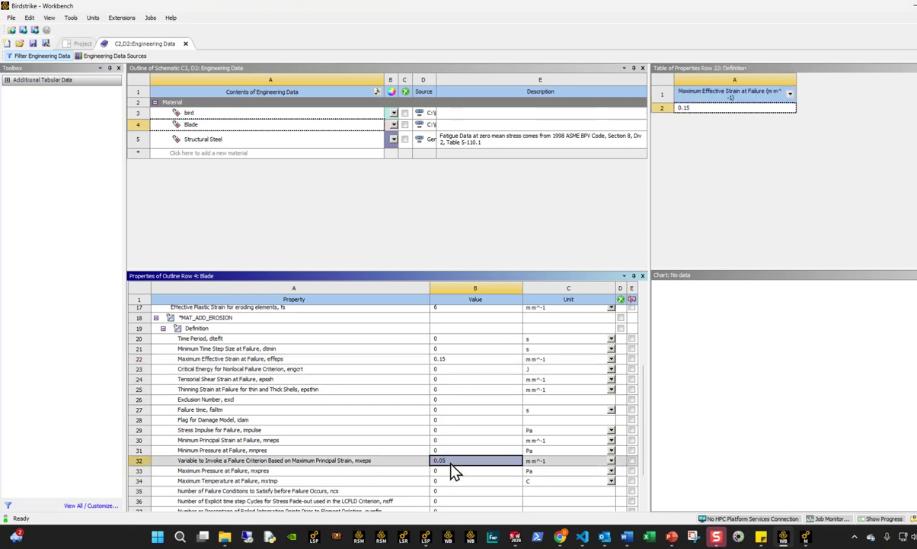
{"action": "left_click", "coordinate": [445, 360]}
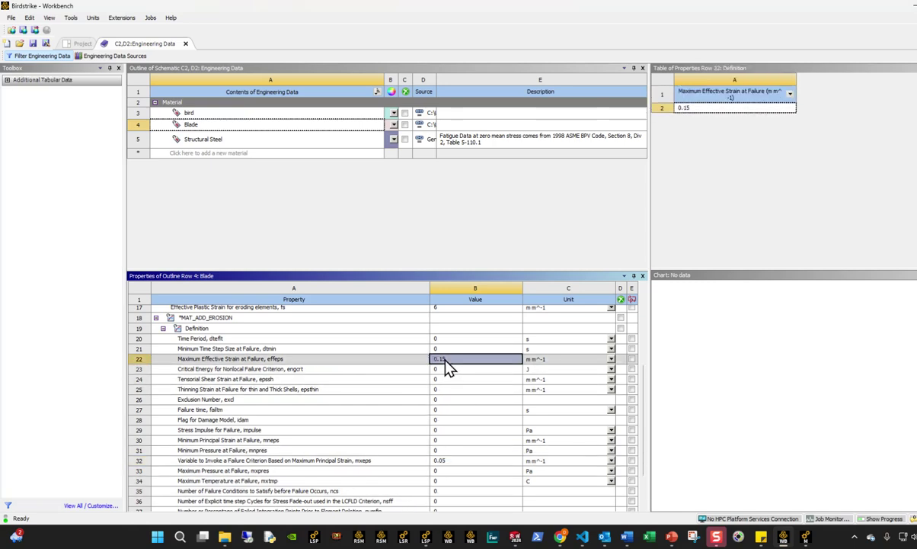
Step: Review the bird material's density, *MAT_NULL and *EOS_GRUNEISEN properties, and close the Engineering Data
{"action": "left_click", "coordinate": [448, 462]}
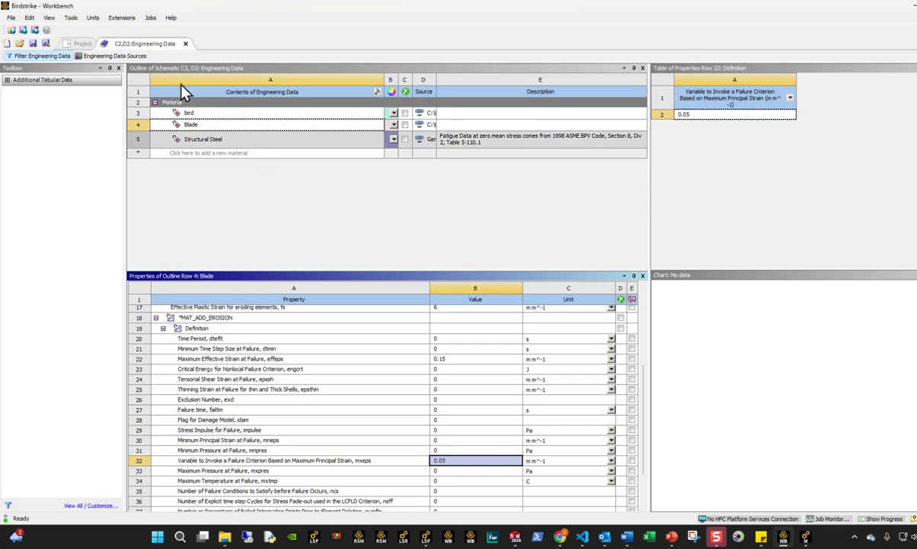
{"action": "left_click", "coordinate": [187, 111]}
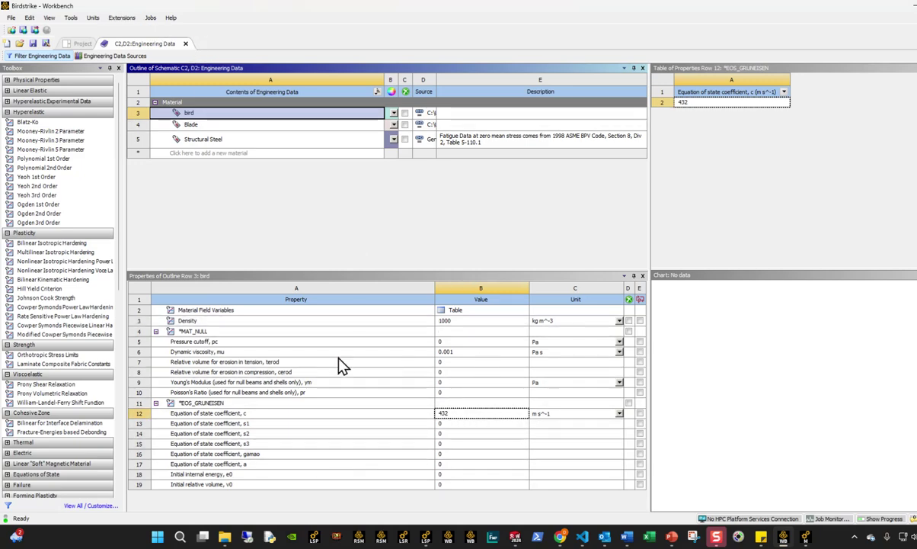
{"action": "left_click", "coordinate": [185, 43]}
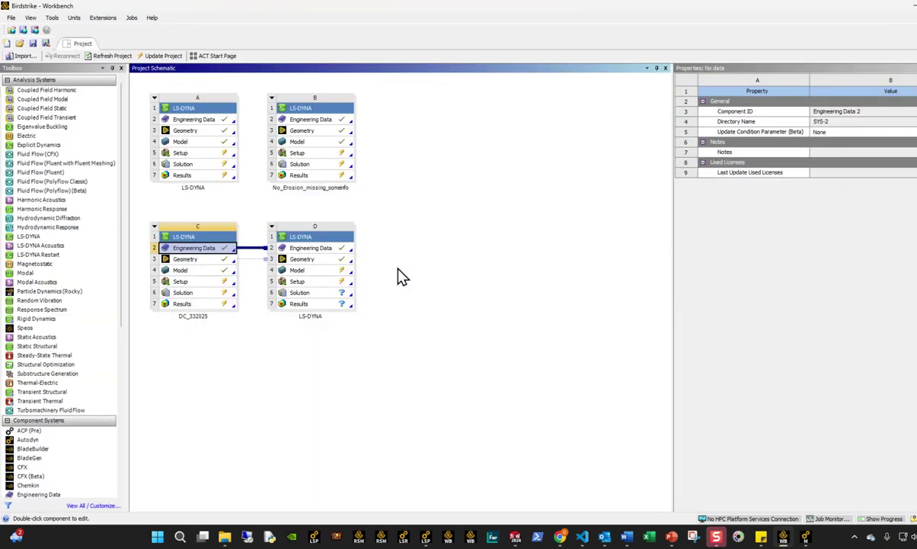
{"action": "left_click", "coordinate": [399, 274]}
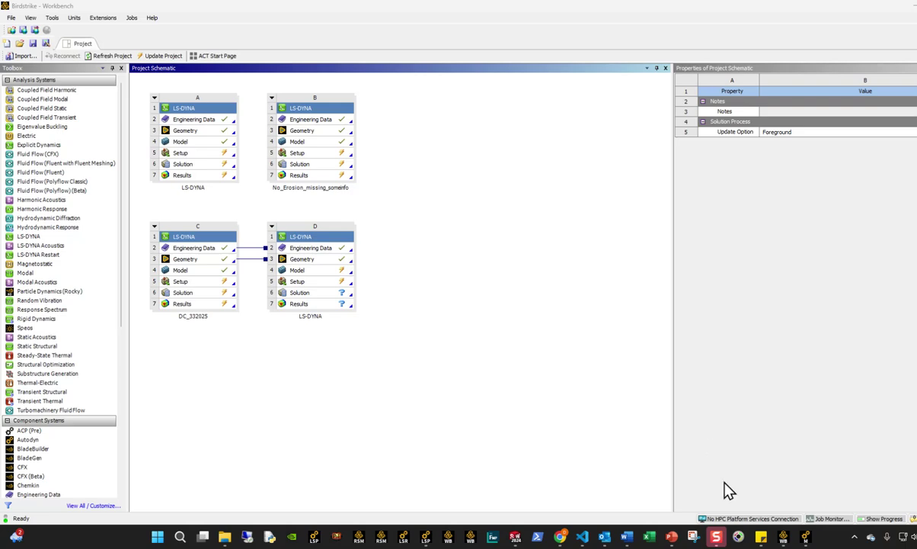
Step: Switch to the Mechanical window of the LS-DYNA system and assign the Blade material to all 14 surface bodies under SYS-2
{"action": "left_click", "coordinate": [805, 538]}
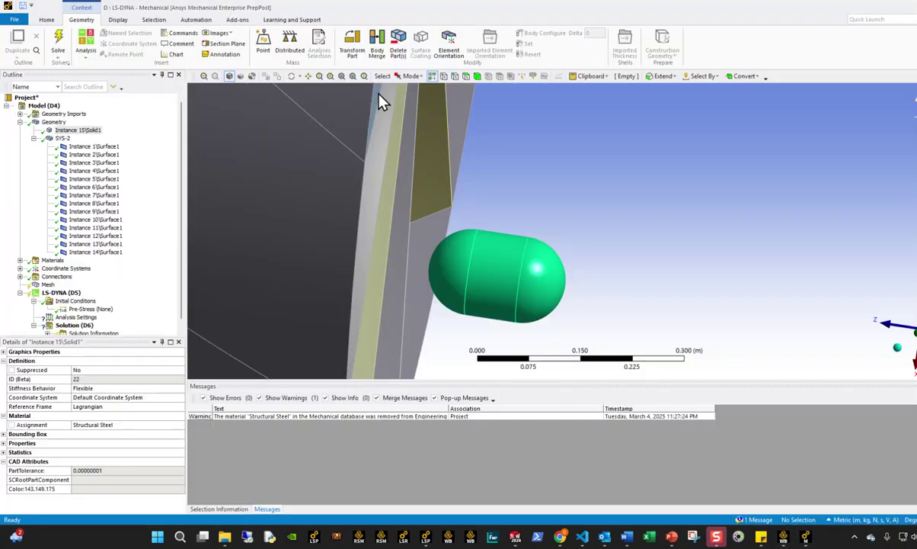
{"action": "left_click", "coordinate": [88, 146]}
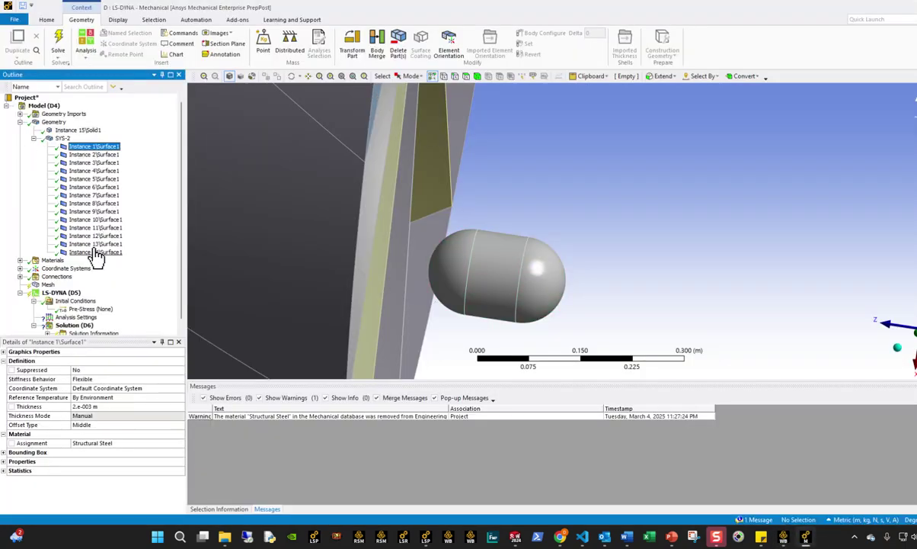
{"action": "left_click", "coordinate": [96, 252], "text": "shift"}
{"action": "left_click", "coordinate": [173, 443]}
{"action": "left_click", "coordinate": [181, 443]}
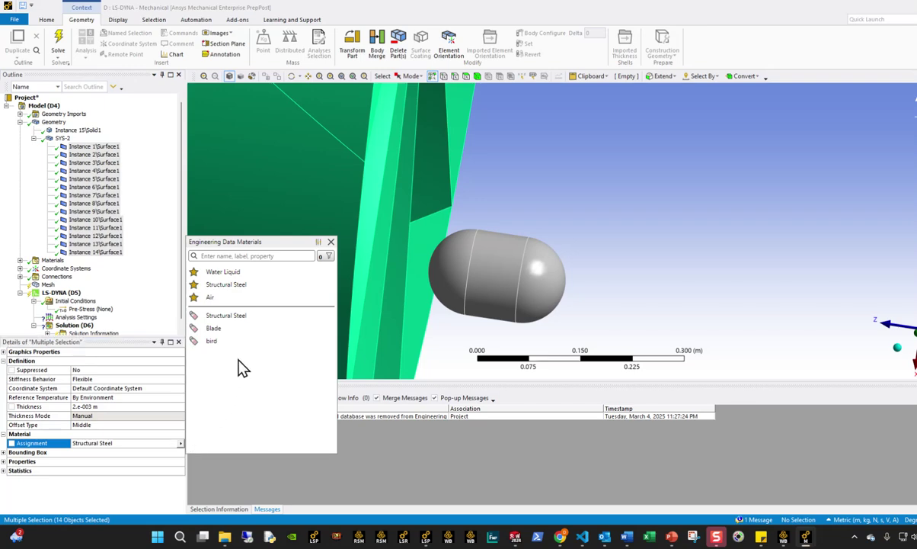
{"action": "left_click", "coordinate": [217, 328]}
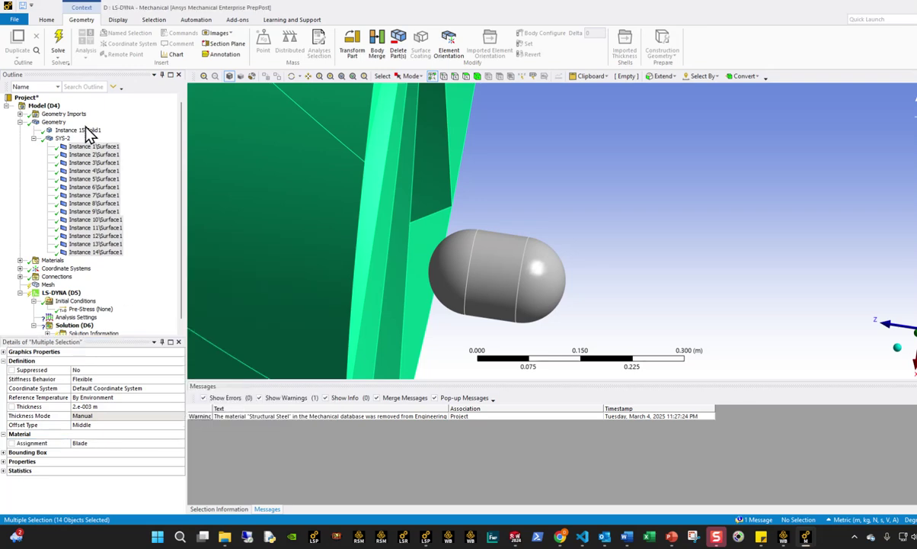
Step: Assign the bird material to the solid body Instance 15\Solid1 and set its reference frame to Particle
{"action": "left_click", "coordinate": [86, 131]}
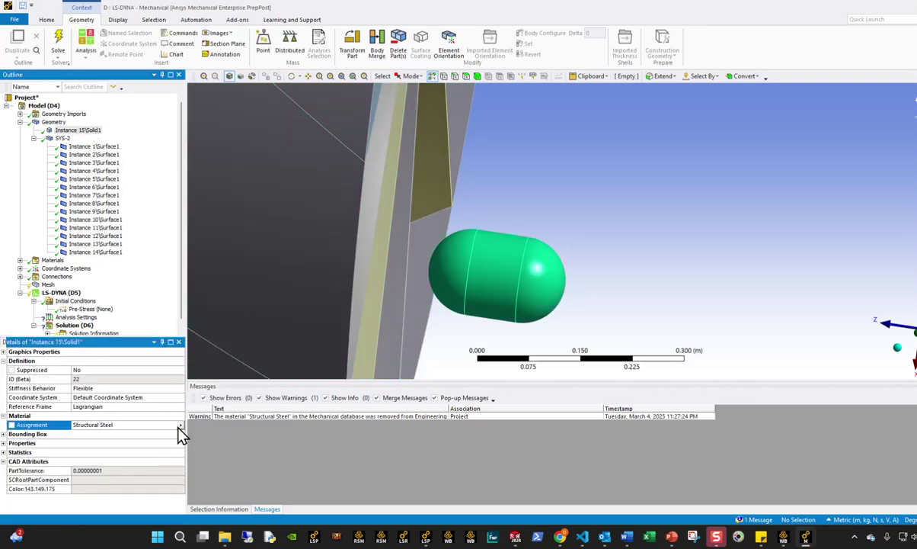
{"action": "left_click", "coordinate": [178, 427]}
{"action": "left_click", "coordinate": [215, 326]}
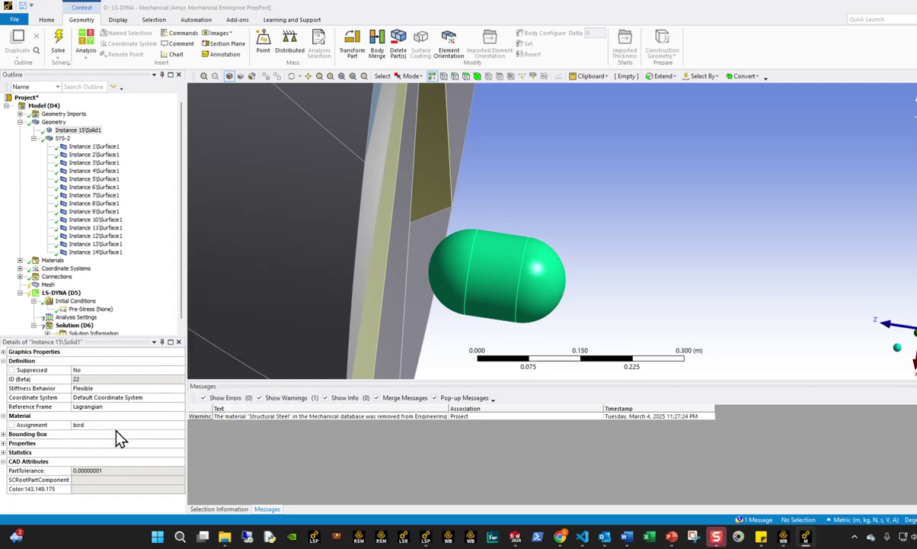
{"action": "left_click", "coordinate": [174, 406]}
{"action": "left_click", "coordinate": [180, 406]}
{"action": "left_click", "coordinate": [122, 433]}
{"action": "scroll", "coordinate": [319, 280], "scroll_direction": "down", "scroll_amount": 5}
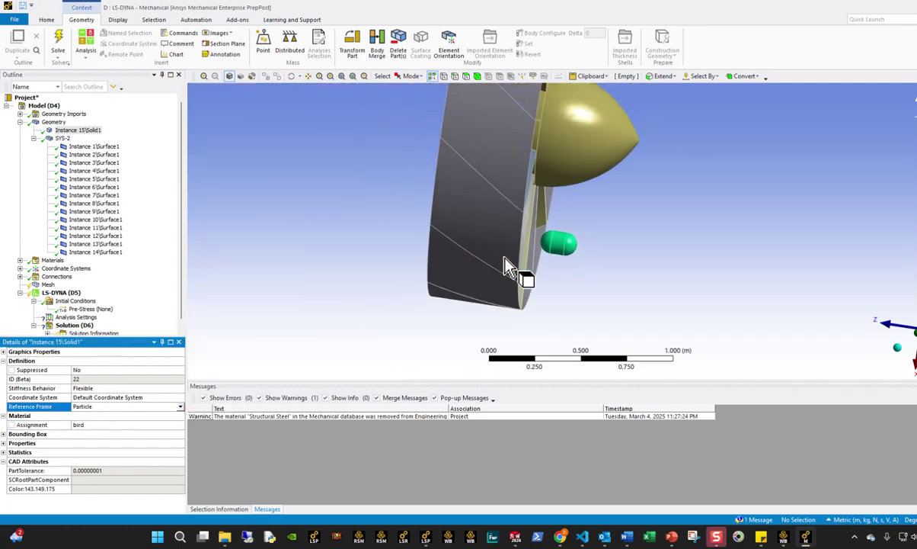
{"action": "middle_click_drag", "start_coordinate": [455, 336], "coordinate": [389, 313]}
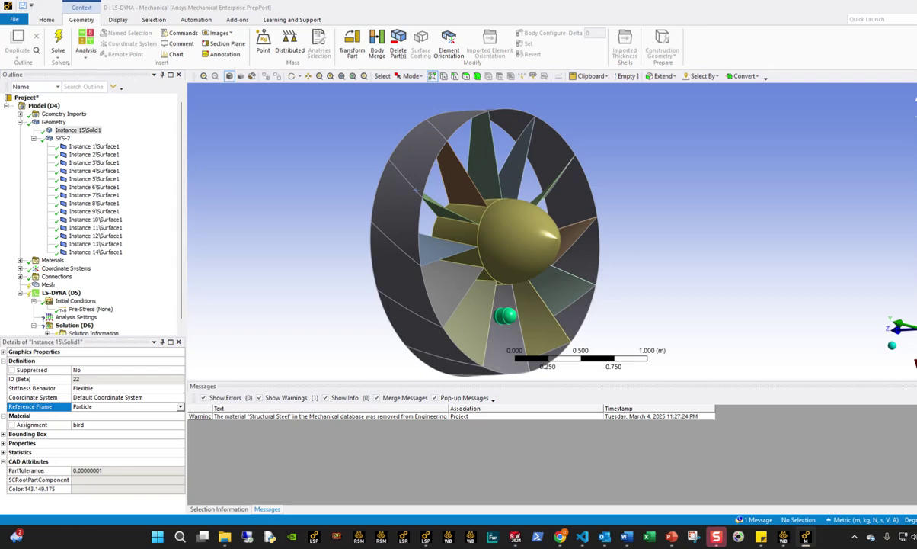
Step: Expand the model's connections and review the scope and type of the Body Interaction
{"action": "left_click", "coordinate": [19, 277]}
{"action": "left_click", "coordinate": [34, 284]}
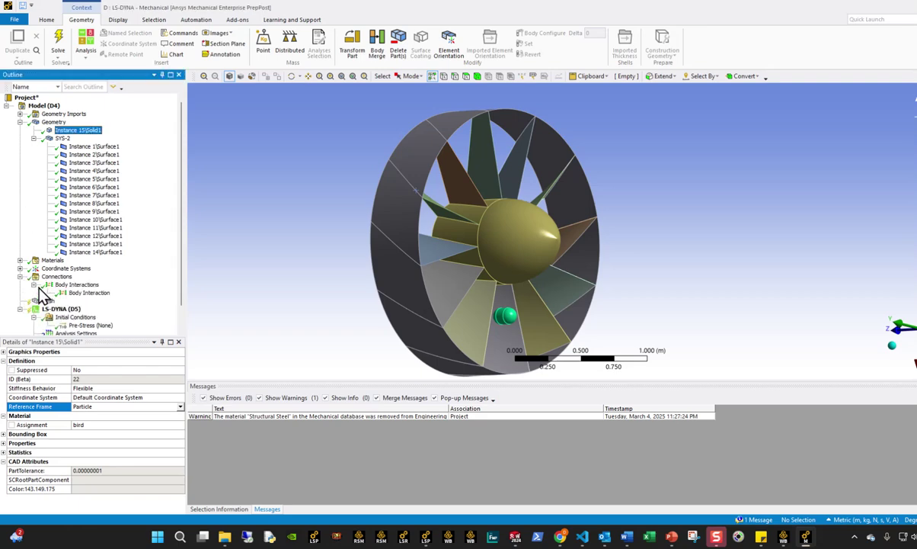
{"action": "middle_click_drag", "start_coordinate": [374, 220], "coordinate": [331, 281]}
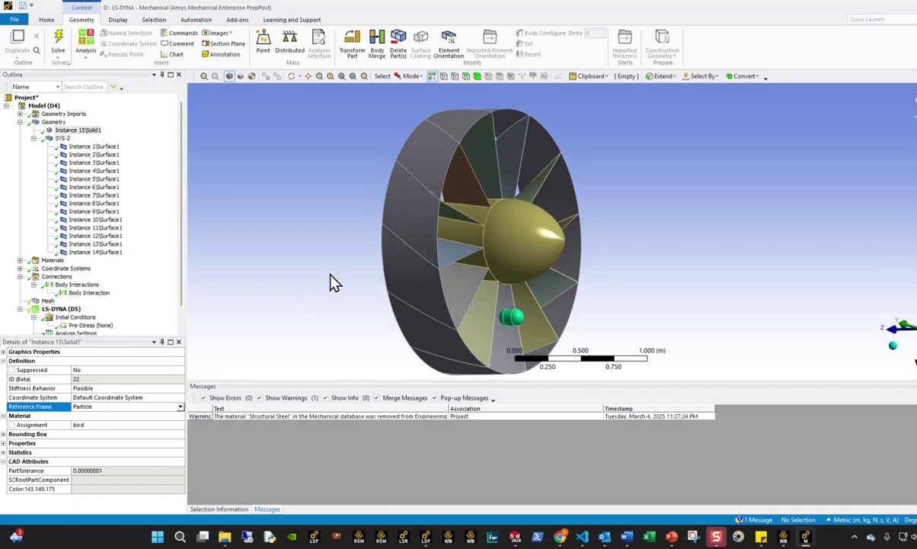
{"action": "middle_click_drag", "start_coordinate": [438, 263], "coordinate": [424, 259], "text": "ctrl"}
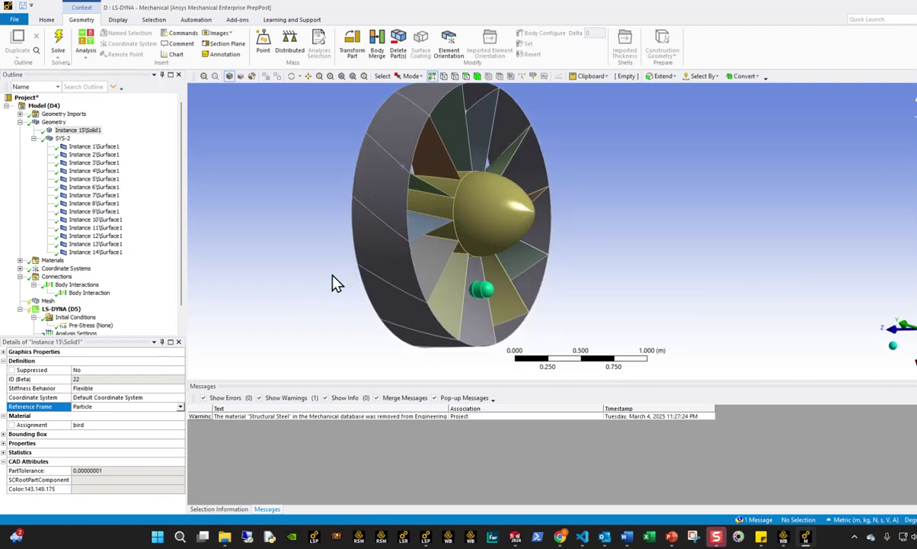
{"action": "middle_click_drag", "start_coordinate": [334, 282], "coordinate": [357, 255]}
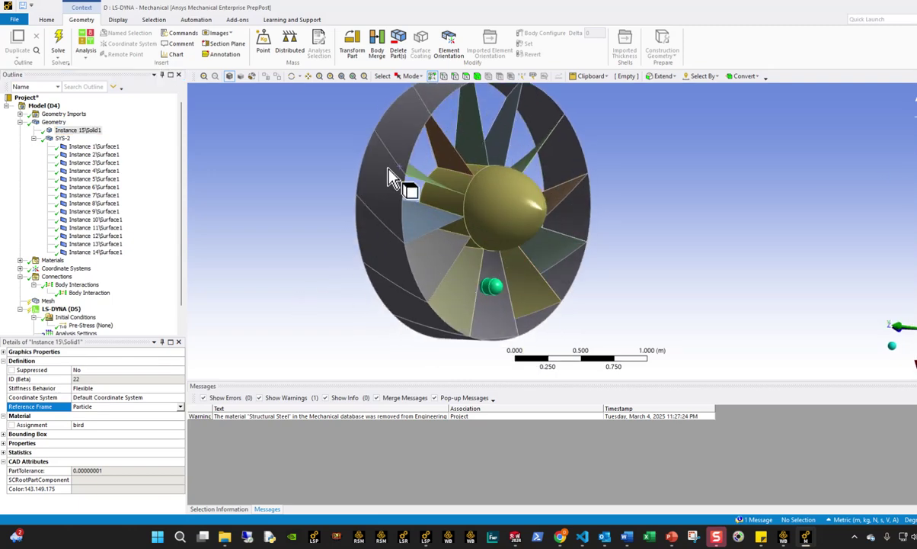
{"action": "left_click", "coordinate": [89, 293]}
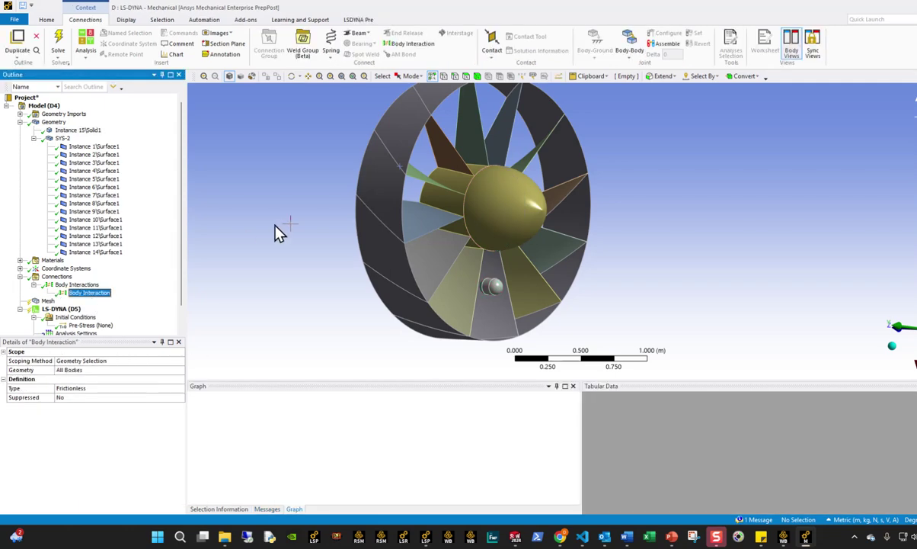
Step: Switch to LS-PrePost, advance the effective plastic strain results through the bird impact, and return to the Body Interaction in Mechanical
{"action": "left_click", "coordinate": [491, 538]}
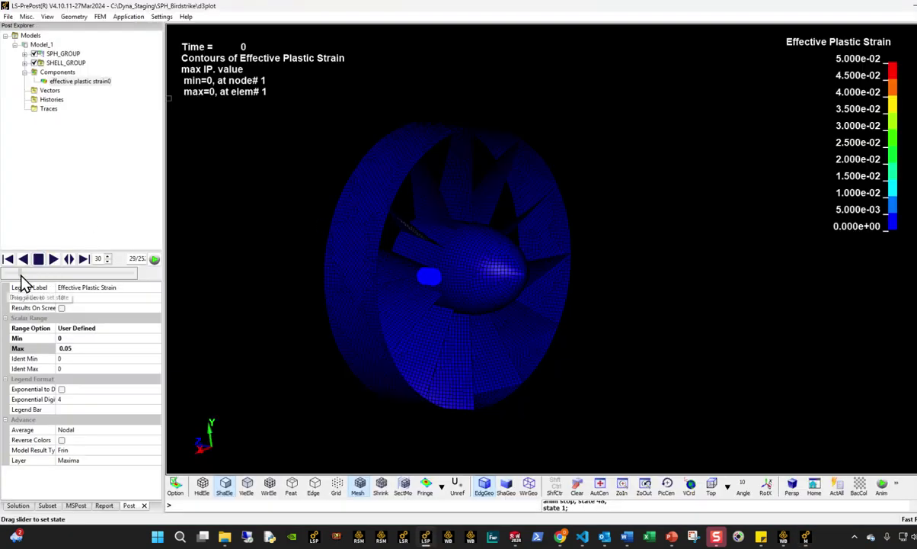
{"action": "left_click_drag", "start_coordinate": [17, 275], "coordinate": [60, 273]}
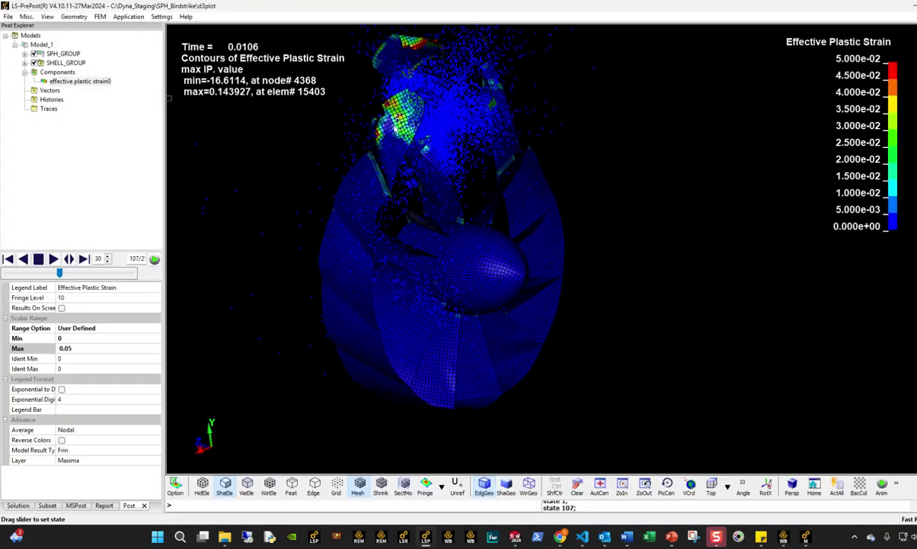
{"action": "left_click", "coordinate": [912, 15]}
{"action": "left_click", "coordinate": [72, 293]}
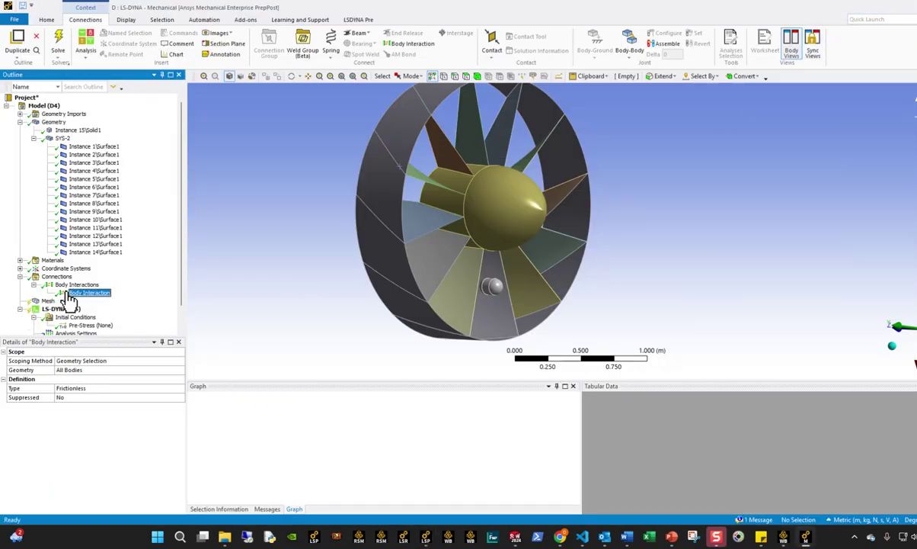
Step: Hide the bird body, select the 14 fan surface bodies and create a named selection called Blade_Set from them
{"action": "scroll", "coordinate": [289, 308], "scroll_direction": "down", "scroll_amount": 5}
{"action": "left_click", "coordinate": [515, 307]}
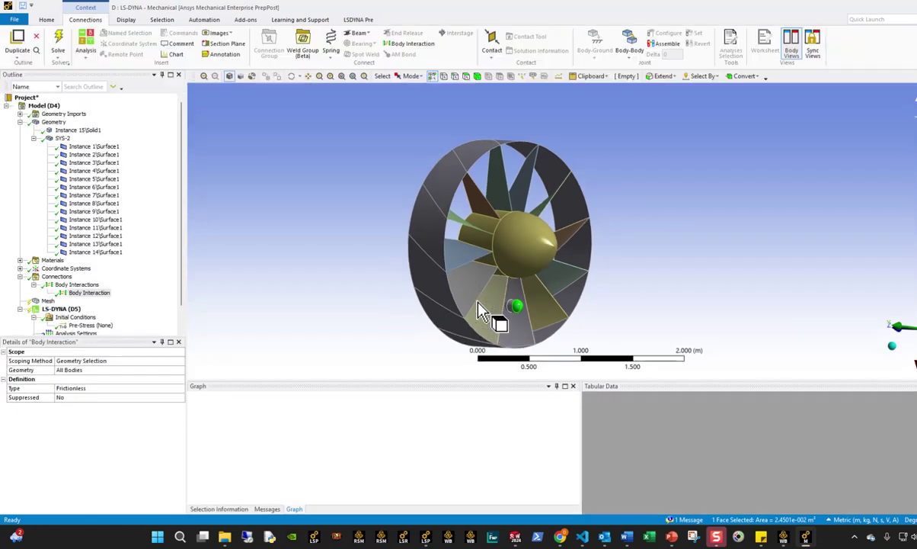
{"action": "middle_click_drag", "start_coordinate": [485, 311], "coordinate": [536, 300]}
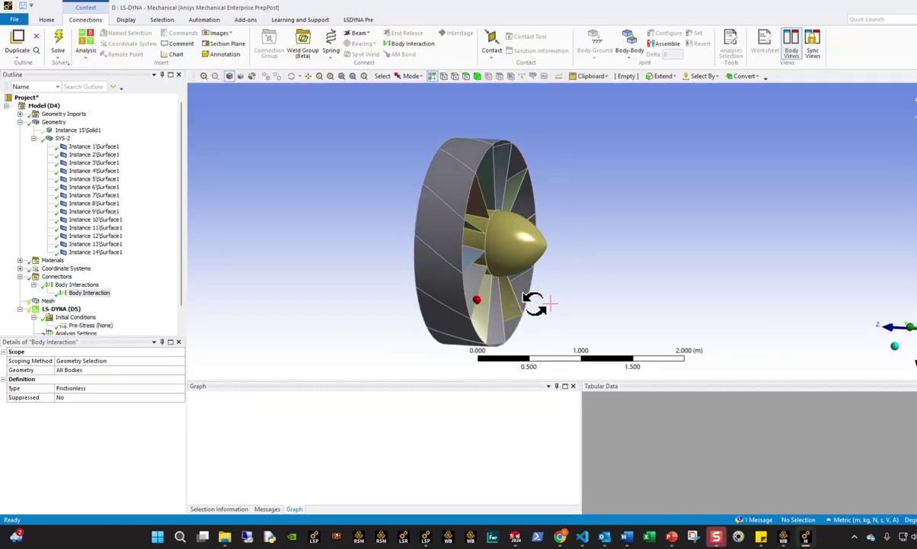
{"action": "left_click", "coordinate": [411, 76]}
{"action": "left_click", "coordinate": [410, 109]}
{"action": "left_click_drag", "start_coordinate": [329, 111], "coordinate": [567, 350]}
{"action": "middle_click_drag", "start_coordinate": [568, 350], "coordinate": [476, 311]}
{"action": "type", "text": "Blade_set"}
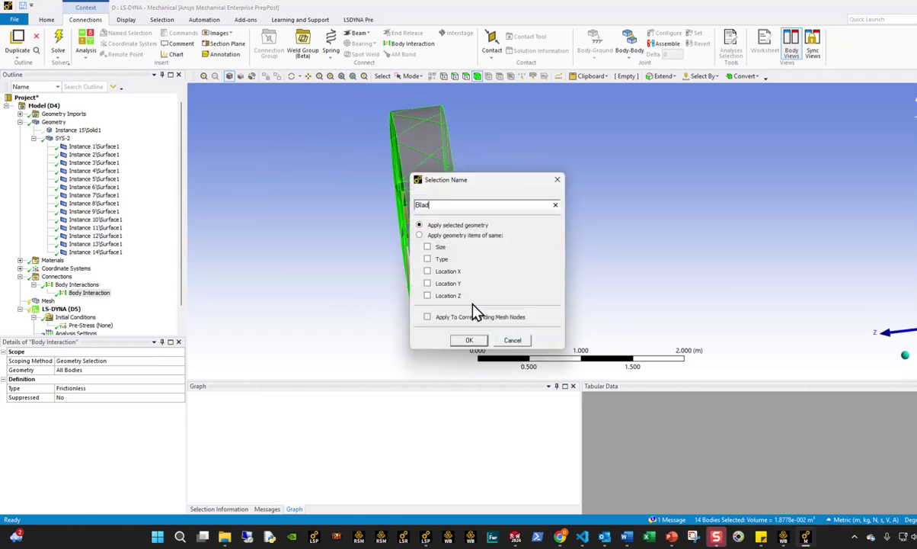
{"action": "key", "text": "Return"}
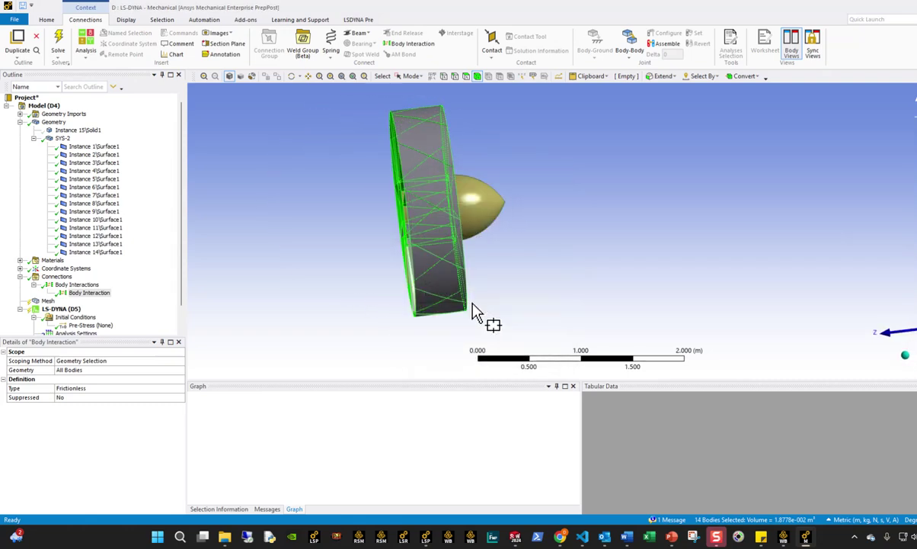
{"action": "left_click", "coordinate": [206, 321]}
Step: Review the details of the Blade_Set named selection, including its LS-DYNA Named Selection User Id
{"action": "left_click", "coordinate": [19, 309]}
{"action": "left_click", "coordinate": [67, 316]}
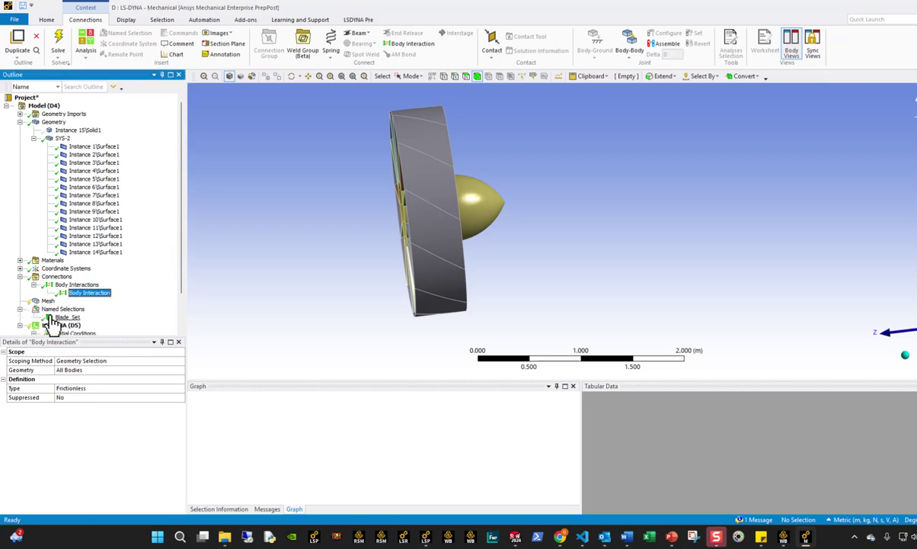
{"action": "left_click", "coordinate": [122, 425]}
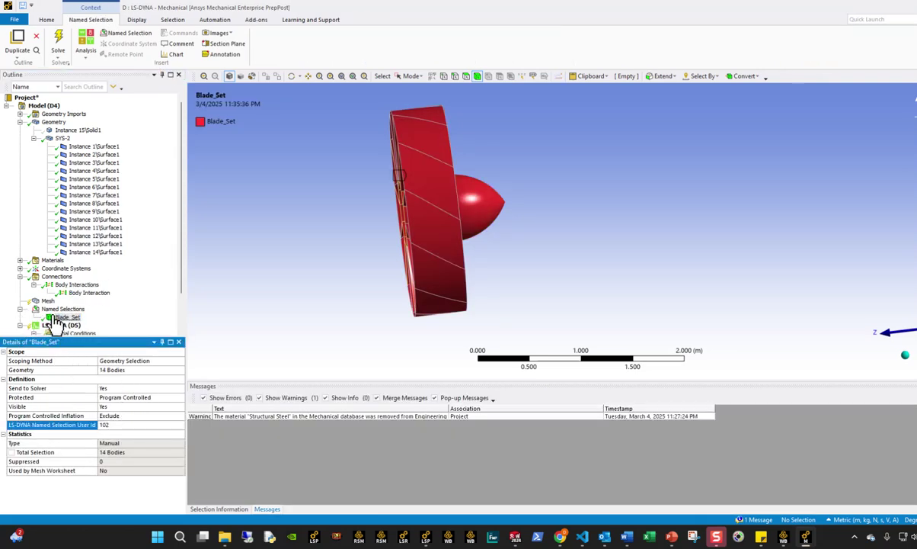
Step: Scope the Body Interaction by Named Selection and assign Blade_Set to it
{"action": "left_click", "coordinate": [76, 293]}
{"action": "left_click", "coordinate": [100, 361]}
{"action": "left_click", "coordinate": [129, 377]}
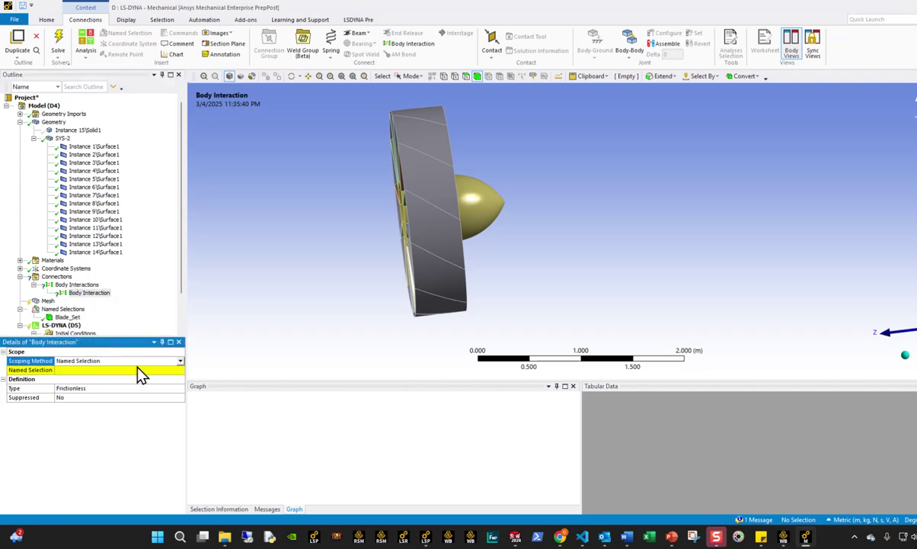
{"action": "left_click", "coordinate": [180, 370]}
{"action": "left_click", "coordinate": [84, 379]}
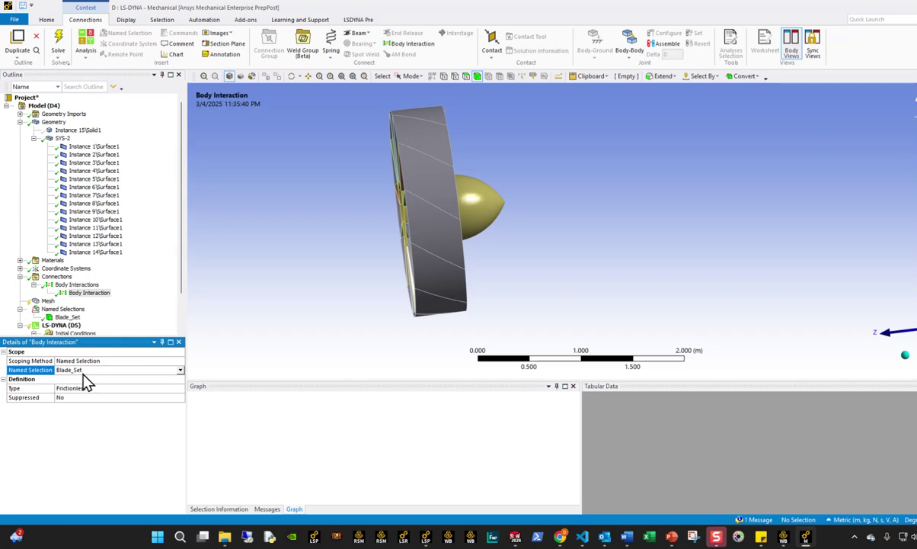
{"action": "middle_click_drag", "start_coordinate": [277, 375], "coordinate": [404, 257]}
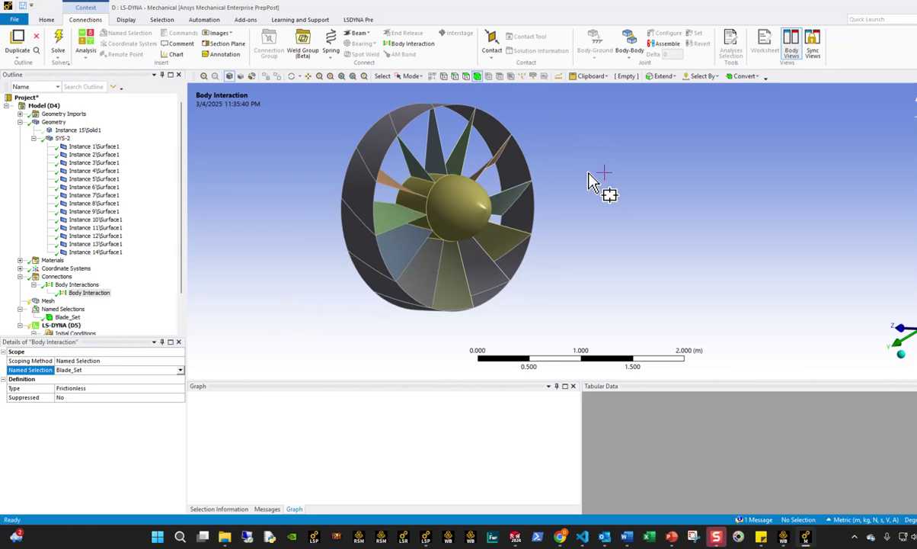
{"action": "middle_click_drag", "start_coordinate": [469, 281], "coordinate": [450, 272]}
{"action": "scroll", "coordinate": [445, 268], "scroll_direction": "up", "scroll_amount": 5}
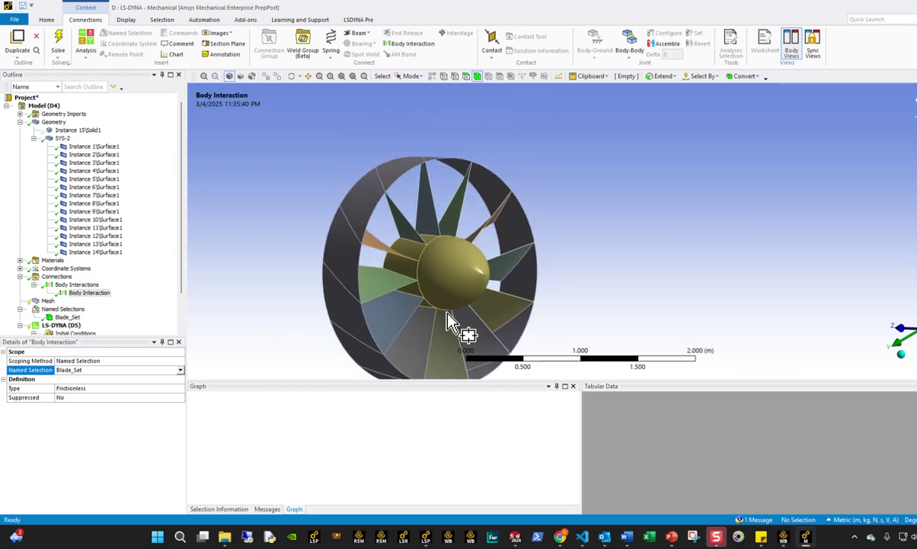
{"action": "scroll", "coordinate": [461, 288], "scroll_direction": "down", "scroll_amount": 5}
{"action": "middle_click_drag", "start_coordinate": [432, 280], "coordinate": [431, 303]}
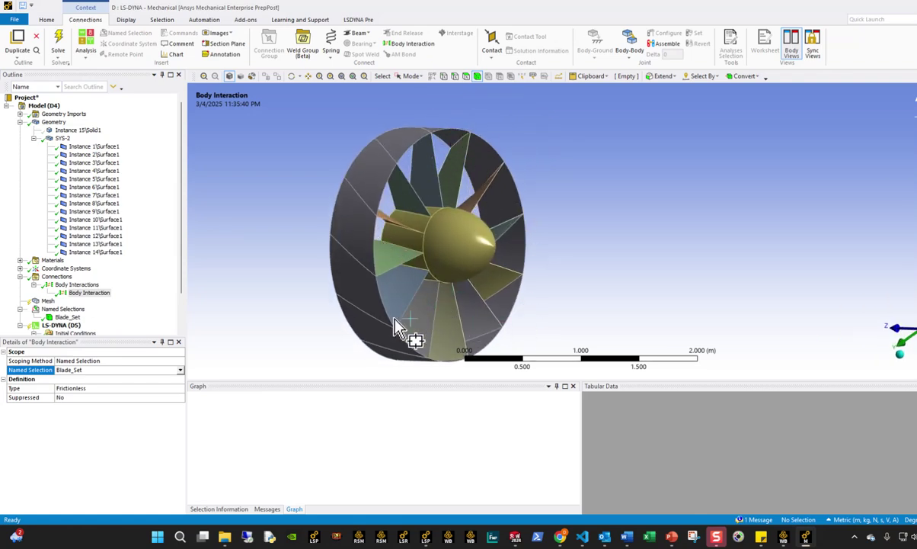
{"action": "middle_click_drag", "start_coordinate": [370, 313], "coordinate": [358, 301]}
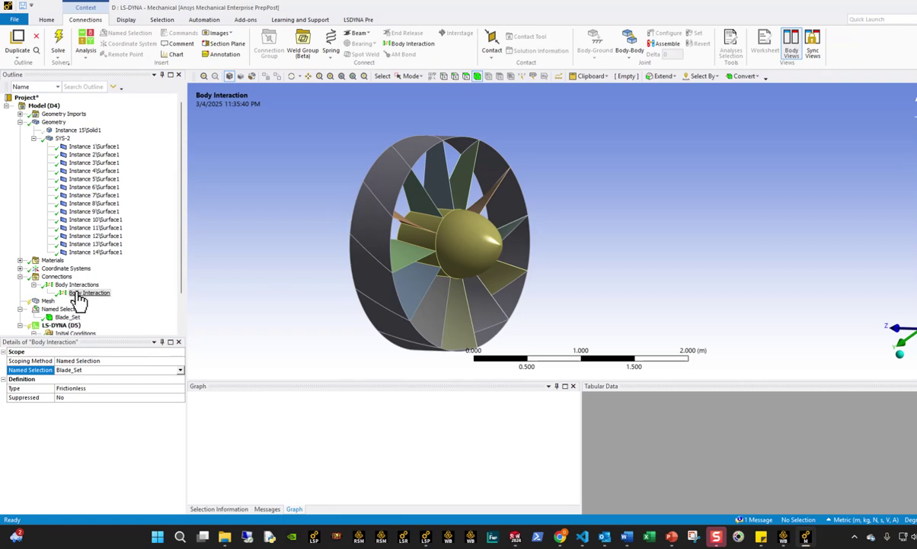
Step: Show the hidden bird body again and display the model's coordinate systems
{"action": "middle_click_drag", "start_coordinate": [402, 244], "coordinate": [576, 200]}
{"action": "right_click", "coordinate": [577, 201]}
{"action": "left_click", "coordinate": [591, 252]}
{"action": "middle_click_drag", "start_coordinate": [499, 315], "coordinate": [428, 270]}
{"action": "left_click", "coordinate": [53, 268]}
{"action": "middle_click_drag", "start_coordinate": [320, 263], "coordinate": [533, 290]}
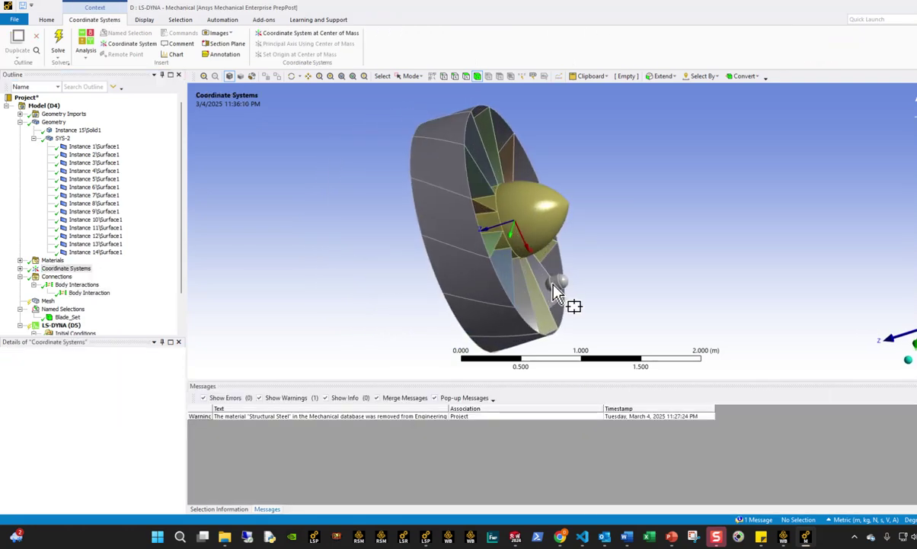
{"action": "middle_click_drag", "start_coordinate": [431, 294], "coordinate": [169, 279]}
Step: Open the Mesh settings and set the element order to Linear
{"action": "left_click", "coordinate": [48, 300]}
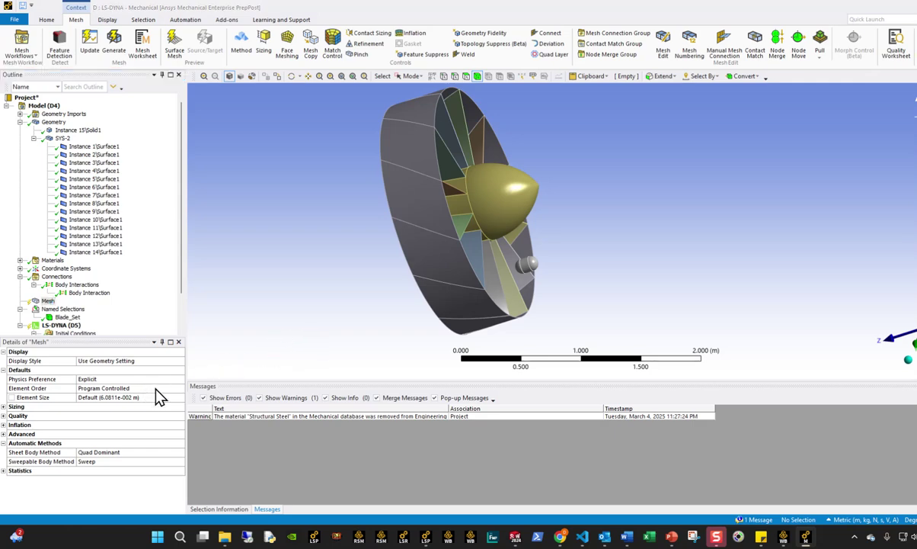
{"action": "left_click", "coordinate": [181, 388]}
{"action": "left_click", "coordinate": [181, 388]}
{"action": "left_click", "coordinate": [107, 406]}
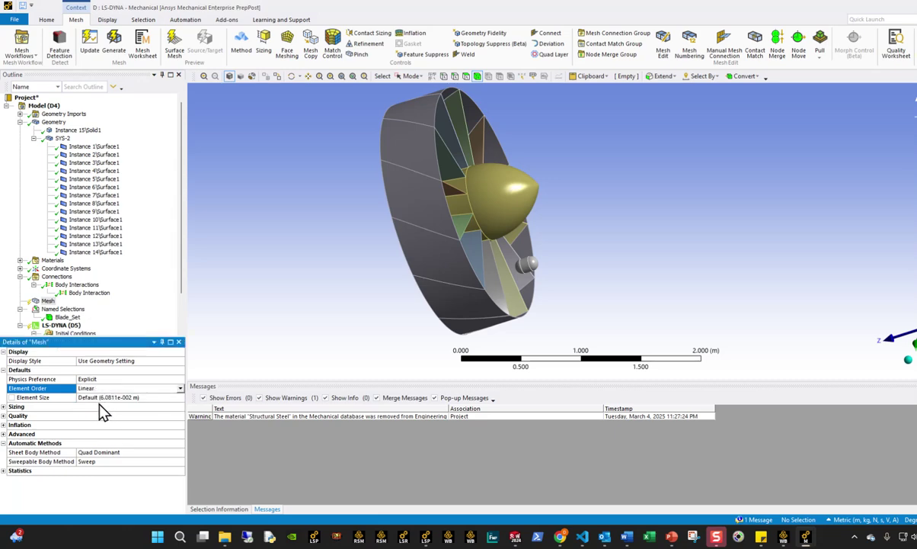
Step: Set the global mesh element size to 2.54e-2 m
{"action": "left_click", "coordinate": [102, 397]}
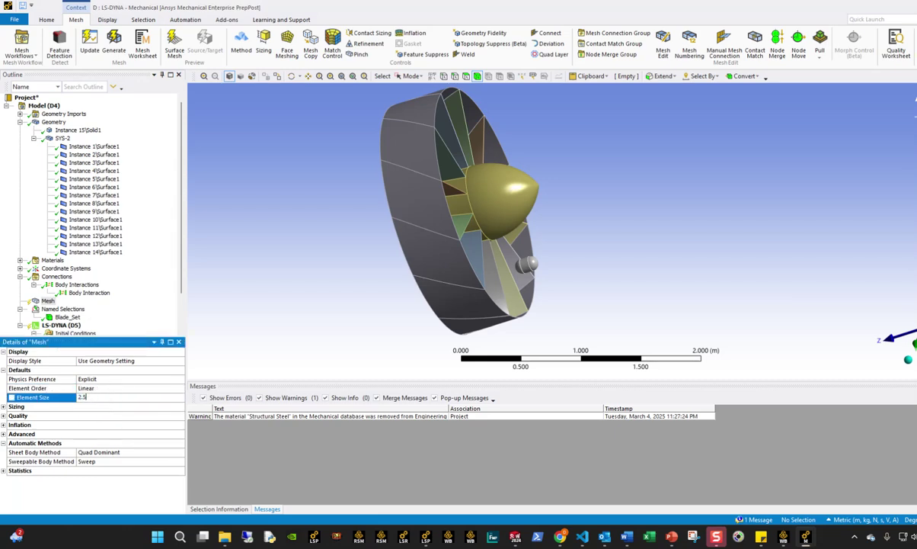
{"action": "type", "text": "2.54E-2"}
{"action": "key", "text": "Return"}
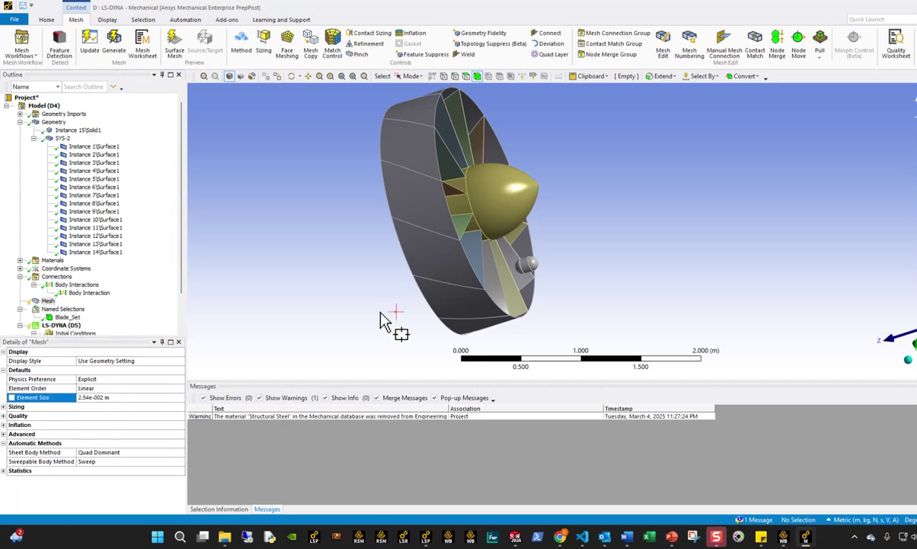
Step: Insert a mesh method scoped to the bird body and change its method to Particle
{"action": "left_click", "coordinate": [48, 301]}
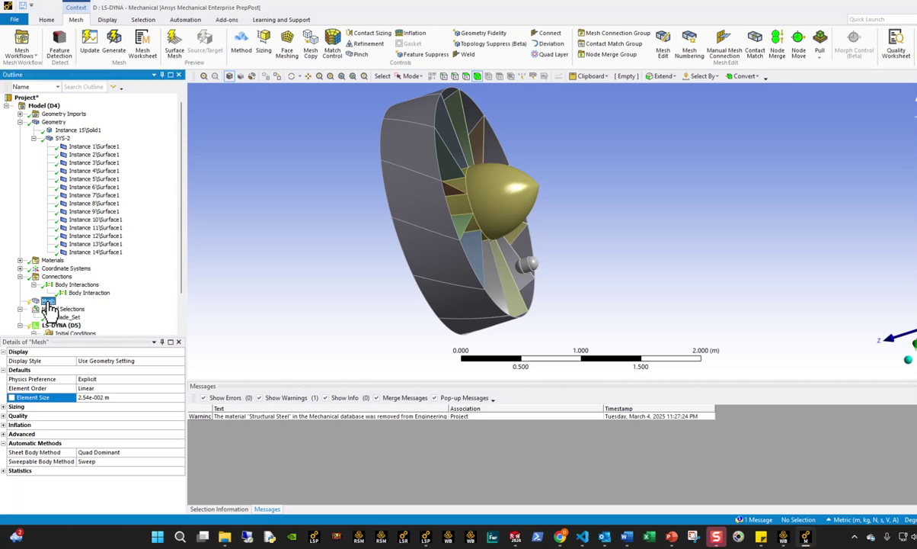
{"action": "left_click", "coordinate": [247, 61]}
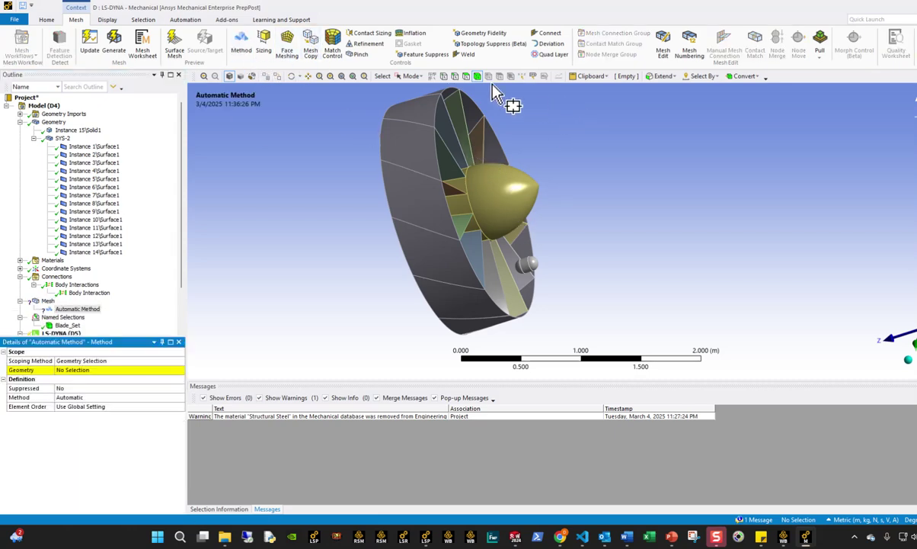
{"action": "left_click", "coordinate": [411, 76]}
{"action": "left_click", "coordinate": [423, 91]}
{"action": "left_click", "coordinate": [527, 264]}
{"action": "left_click", "coordinate": [99, 369]}
{"action": "left_click", "coordinate": [99, 370]}
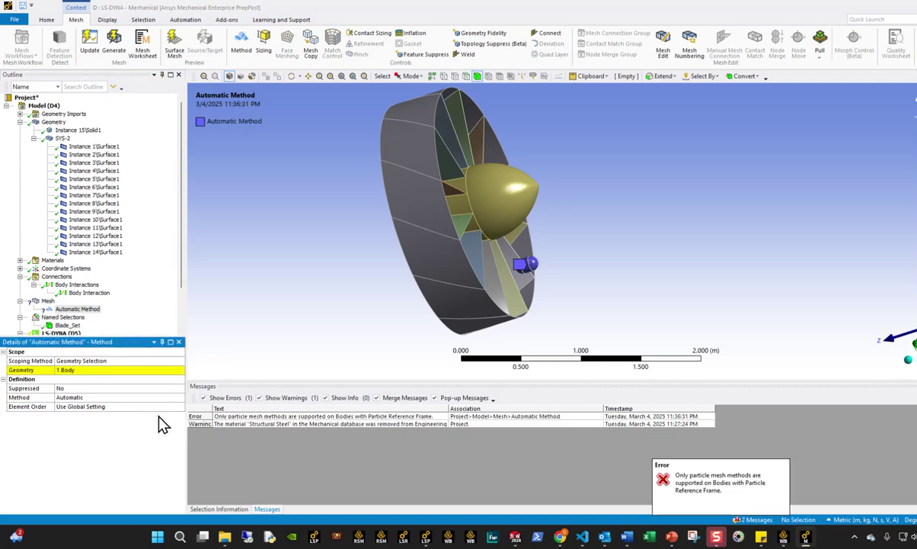
{"action": "left_click", "coordinate": [152, 397]}
{"action": "left_click", "coordinate": [80, 452]}
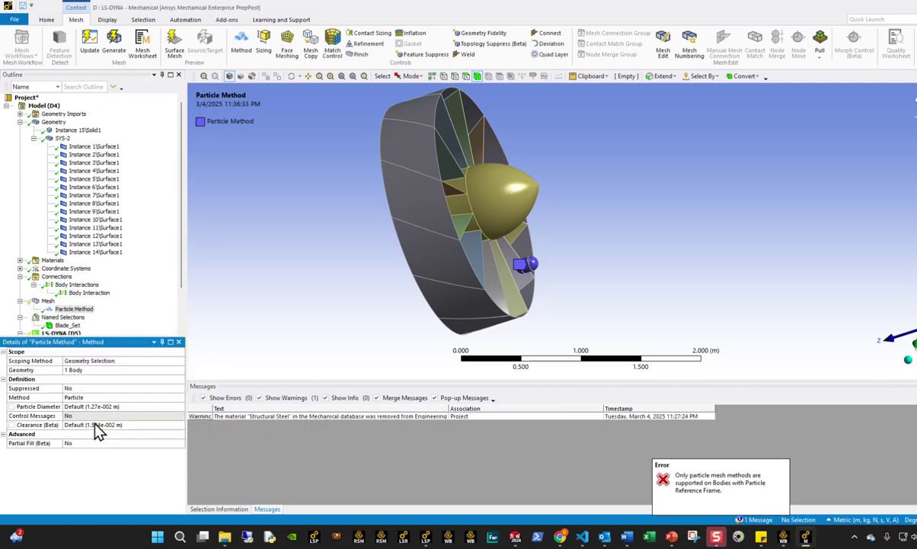
Step: Set the bird's particle diameter to 0.005 m in the Particle Method details
{"action": "left_click", "coordinate": [103, 407]}
{"action": "type", "text": "0.0"}
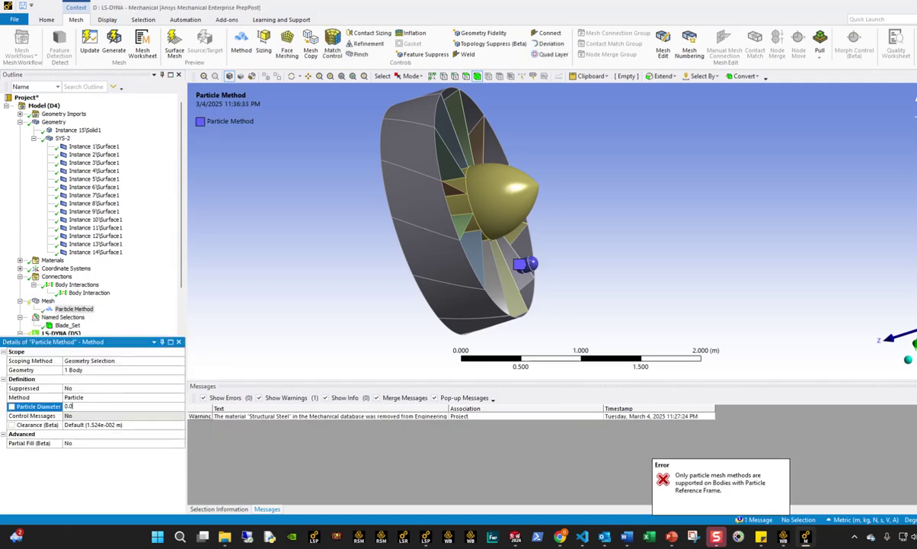
{"action": "type", "text": "05"}
{"action": "key", "text": "Return"}
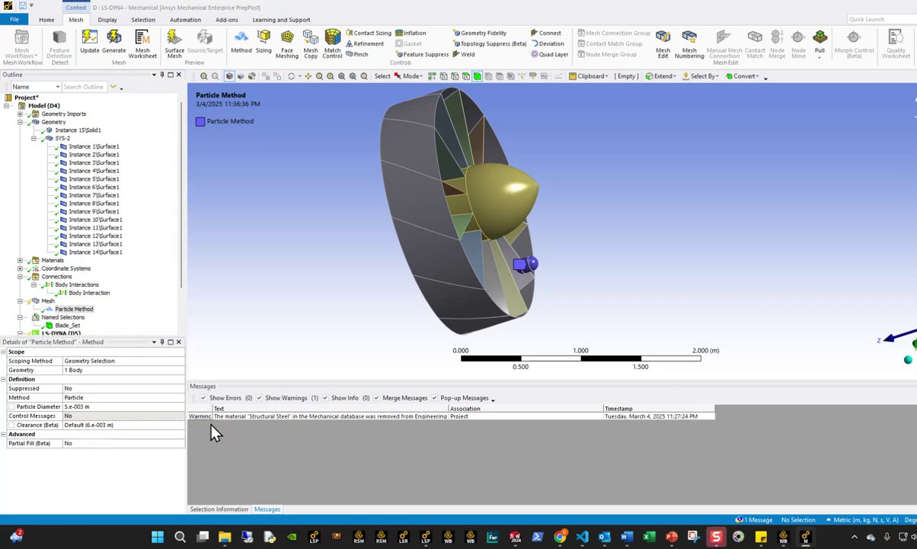
Step: Generate the mesh for the fan and bird and inspect it around the nose cone and bird
{"action": "right_click", "coordinate": [47, 301]}
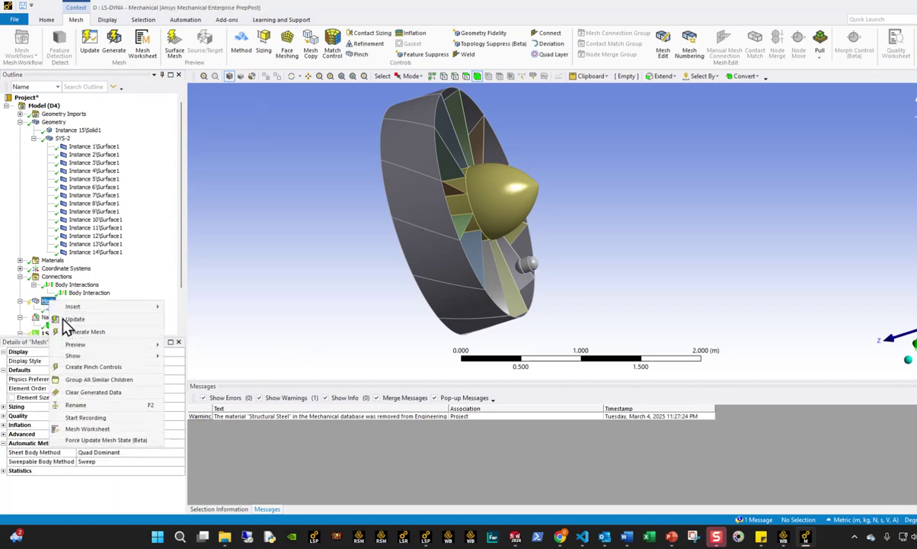
{"action": "left_click", "coordinate": [87, 334]}
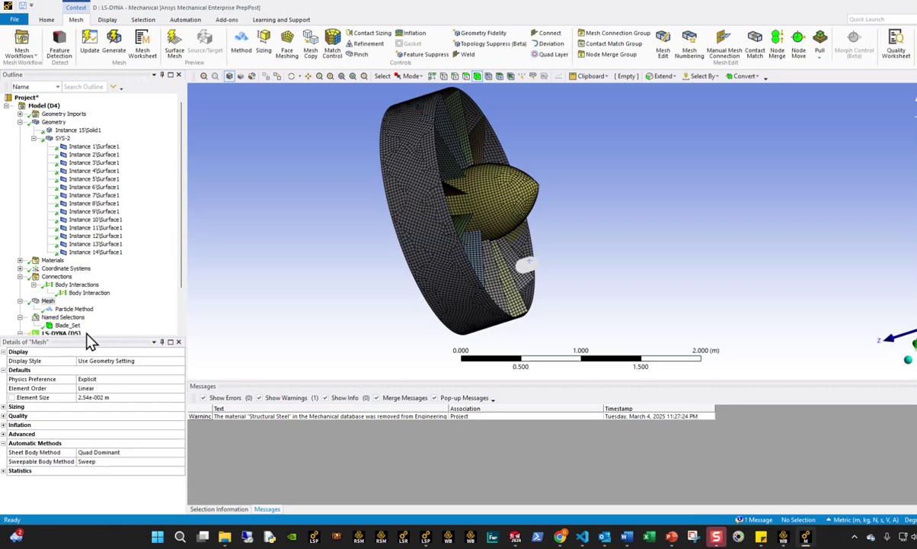
{"action": "middle_click_drag", "start_coordinate": [528, 337], "coordinate": [492, 337]}
{"action": "scroll", "coordinate": [444, 225], "scroll_direction": "up", "scroll_amount": 3}
{"action": "middle_click_drag", "start_coordinate": [444, 227], "coordinate": [510, 303]}
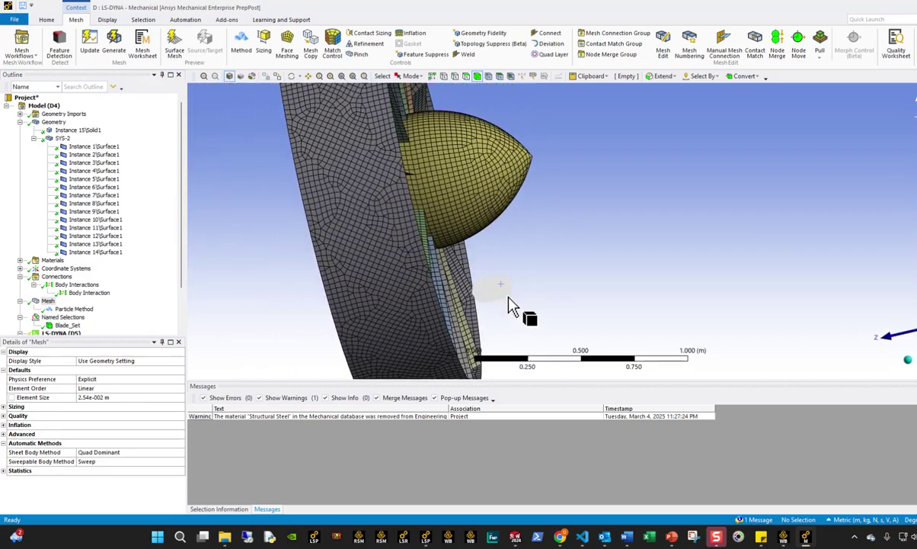
{"action": "scroll", "coordinate": [68, 309], "scroll_direction": "down", "scroll_amount": 2}
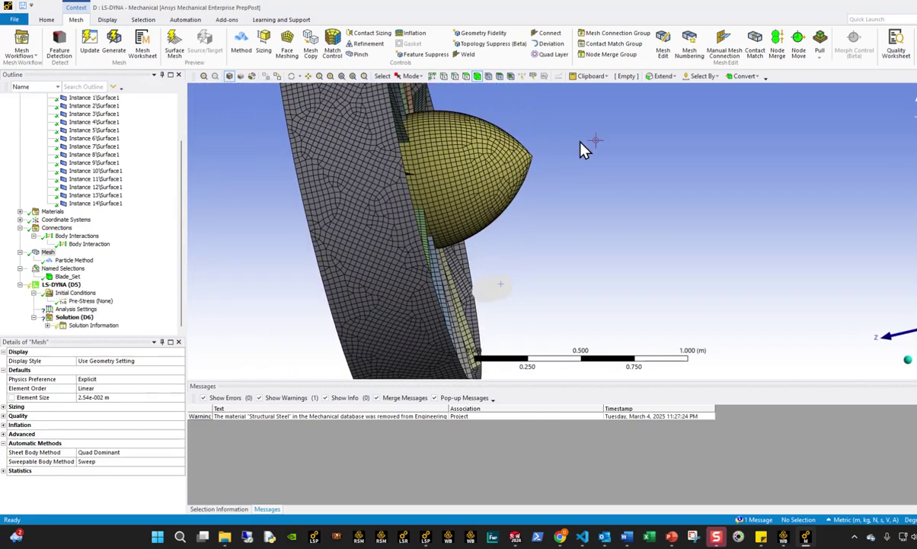
Step: Create a named selection called Body_Bird from the bird body
{"action": "left_click", "coordinate": [506, 301]}
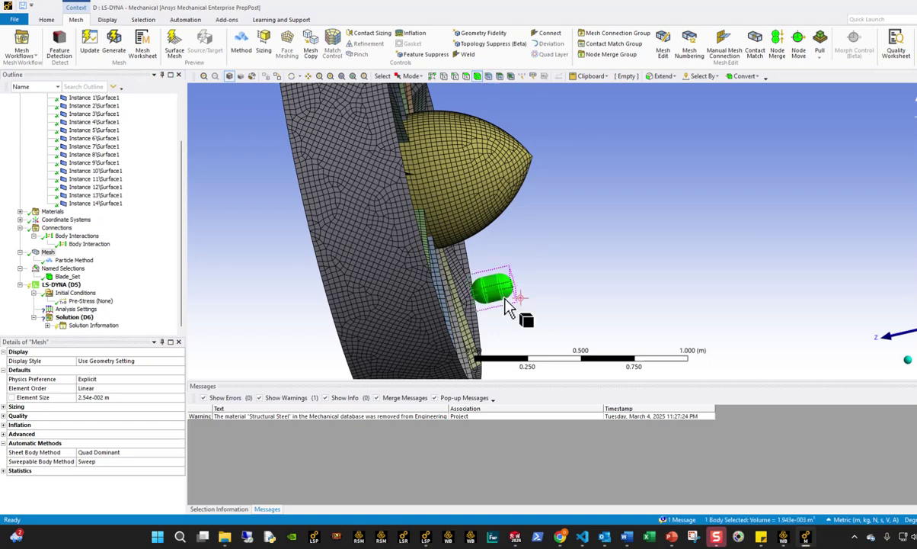
{"action": "type", "text": "nBN"}
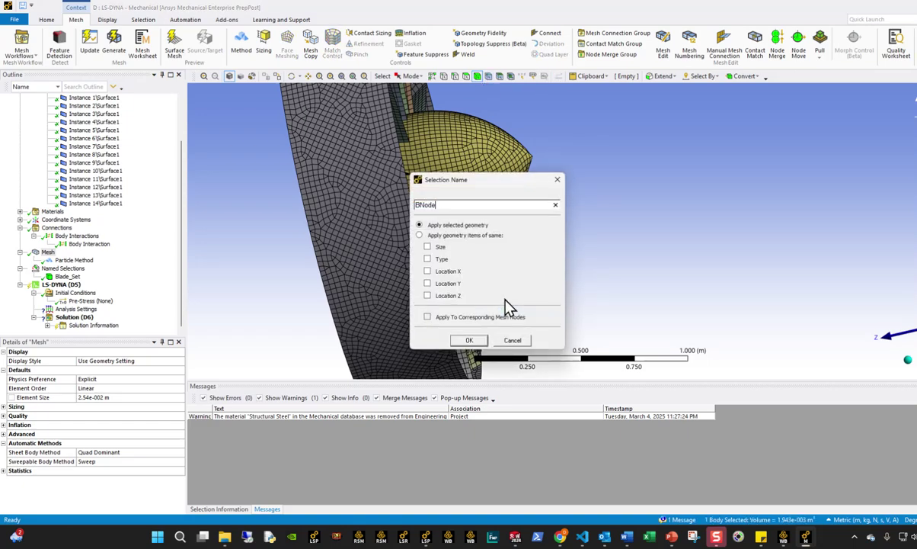
{"action": "type", "text": "dy_Bird"}
{"action": "key", "text": "Return"}
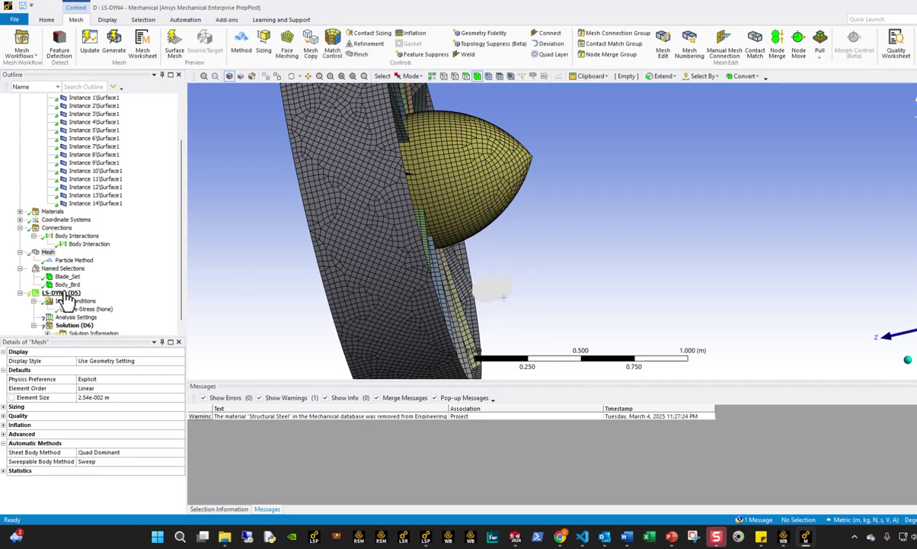
Step: Create a nodal named selection from Body_Bird and rename it Body_Nodes
{"action": "left_click", "coordinate": [67, 286]}
{"action": "right_click", "coordinate": [69, 288]}
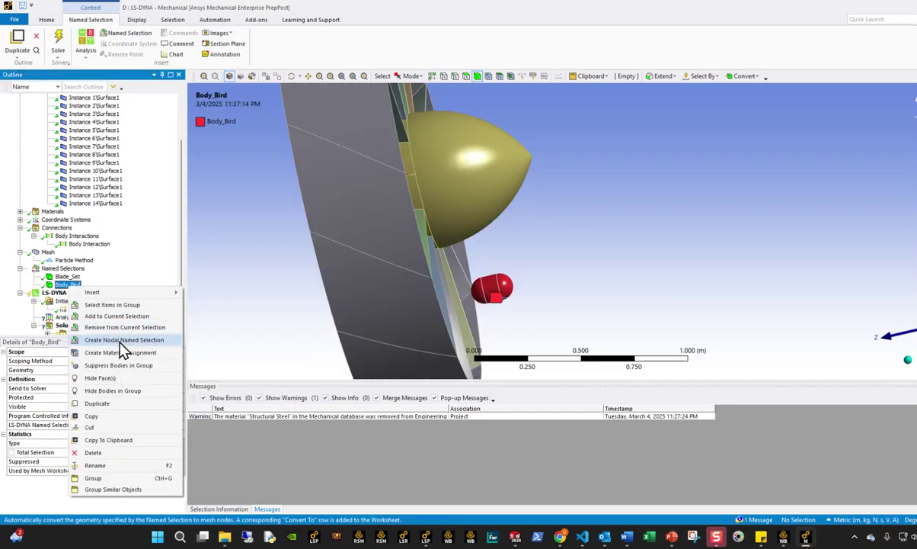
{"action": "left_click", "coordinate": [120, 340]}
{"action": "key", "text": "F2"}
{"action": "type", "text": "BN"}
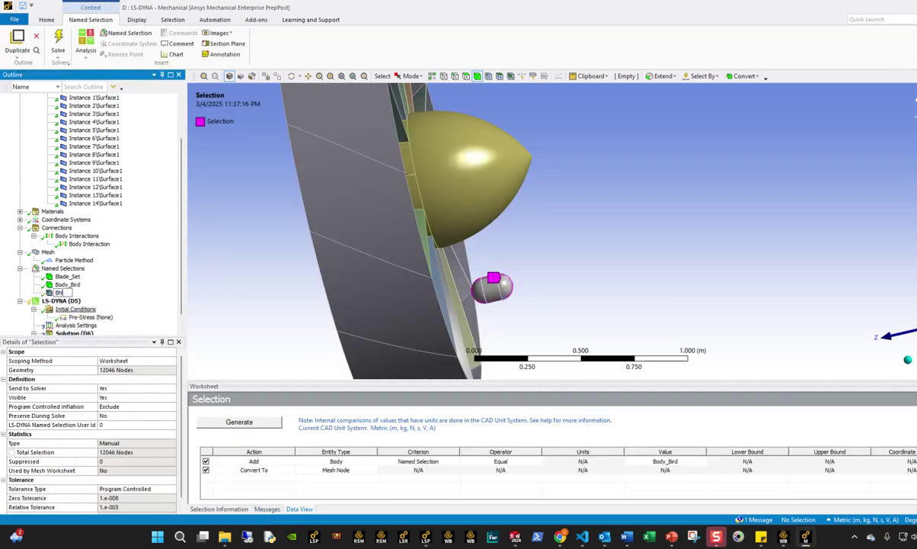
{"action": "type", "text": "dy_Nodes"}
{"action": "key", "text": "Return"}
Step: Set the LS-DYNA Named Selection User Id of Body_Nodes to 101 and compare it with the Blade_Set ID
{"action": "left_click", "coordinate": [116, 425]}
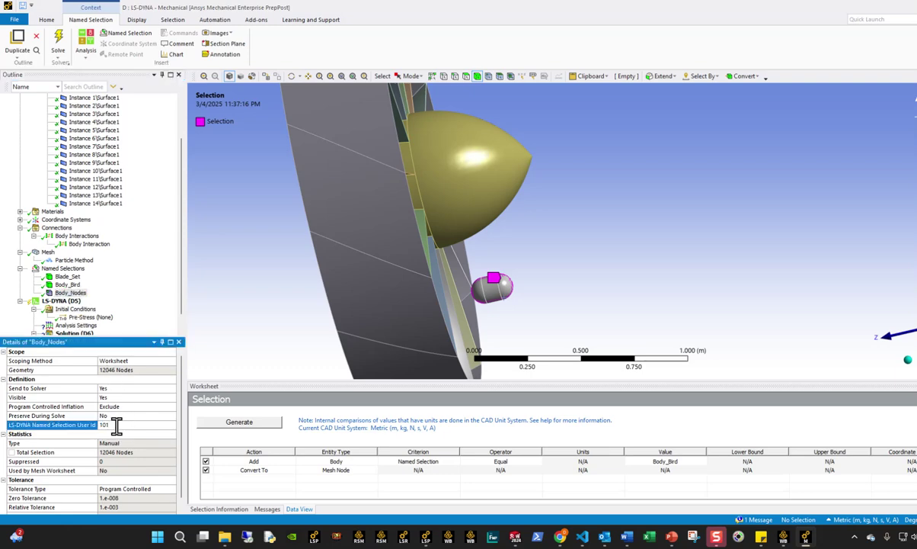
{"action": "left_click", "coordinate": [67, 284]}
{"action": "left_click", "coordinate": [67, 277]}
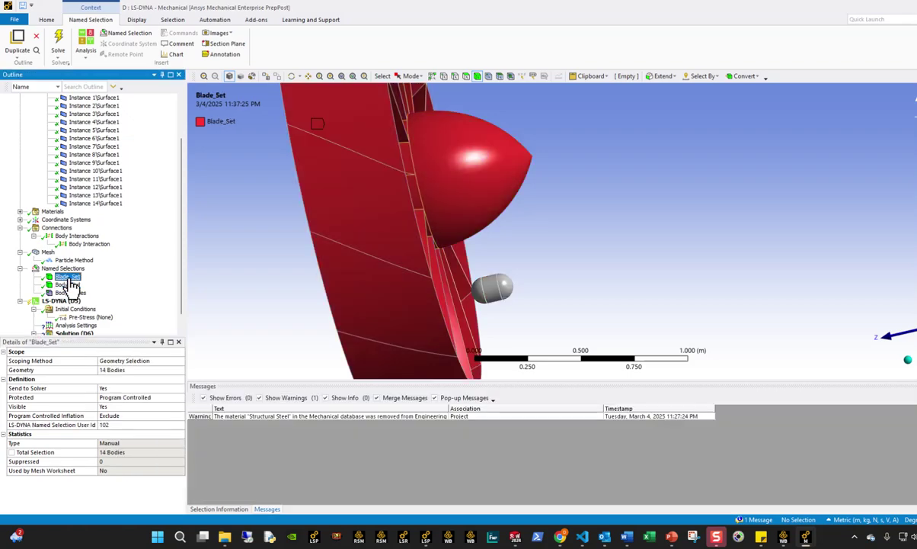
{"action": "scroll", "coordinate": [103, 329], "scroll_direction": "down", "scroll_amount": 1}
{"action": "left_click", "coordinate": [68, 275]}
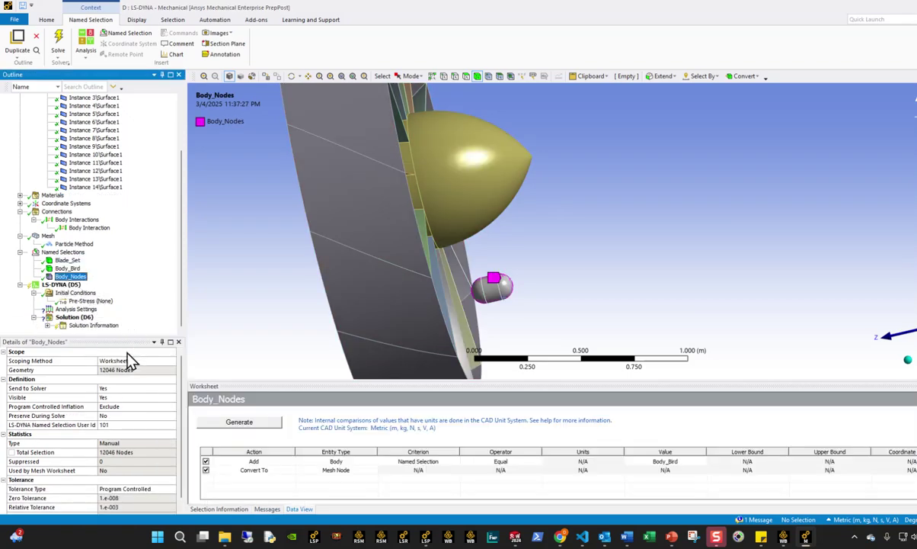
Step: Insert a Commands keyword snippet under the LS-DYNA (D5) analysis
{"action": "left_click", "coordinate": [63, 285]}
{"action": "right_click", "coordinate": [62, 288]}
{"action": "mouse_move", "coordinate": [153, 288]}
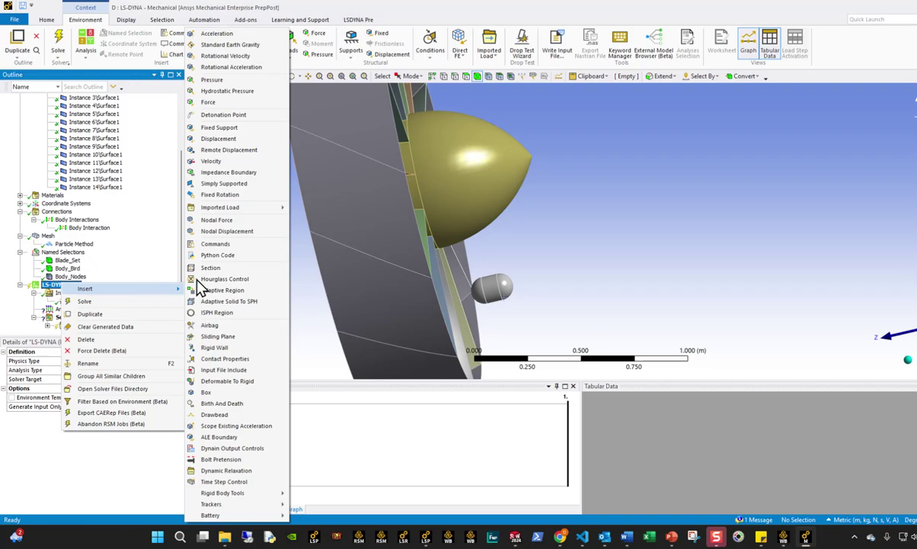
{"action": "left_click", "coordinate": [226, 245]}
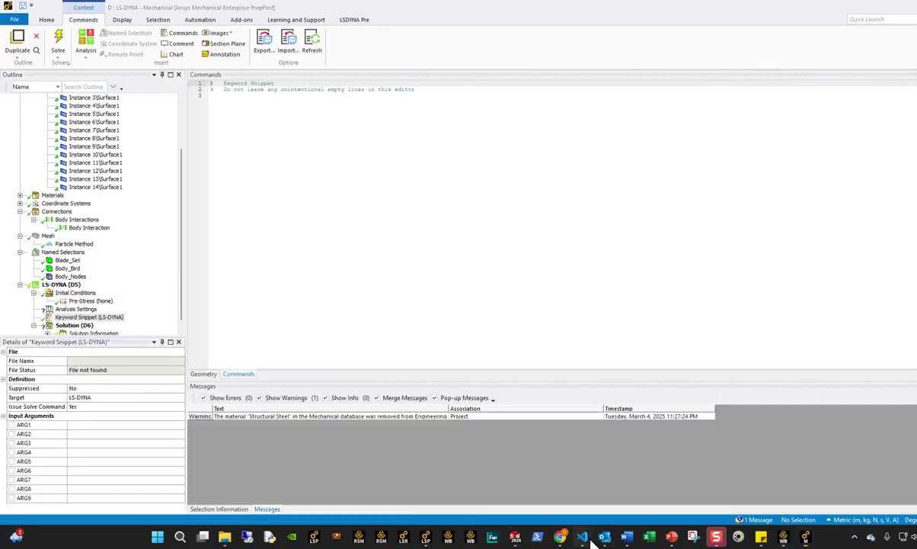
Step: Switch to VS Code and examine the surface IDs, surface types, friction and soft settings in Contact_Automatic_Node_To_Surface.k
{"action": "left_click", "coordinate": [582, 536]}
{"action": "scroll", "coordinate": [102, 294], "scroll_direction": "up", "scroll_amount": 8}
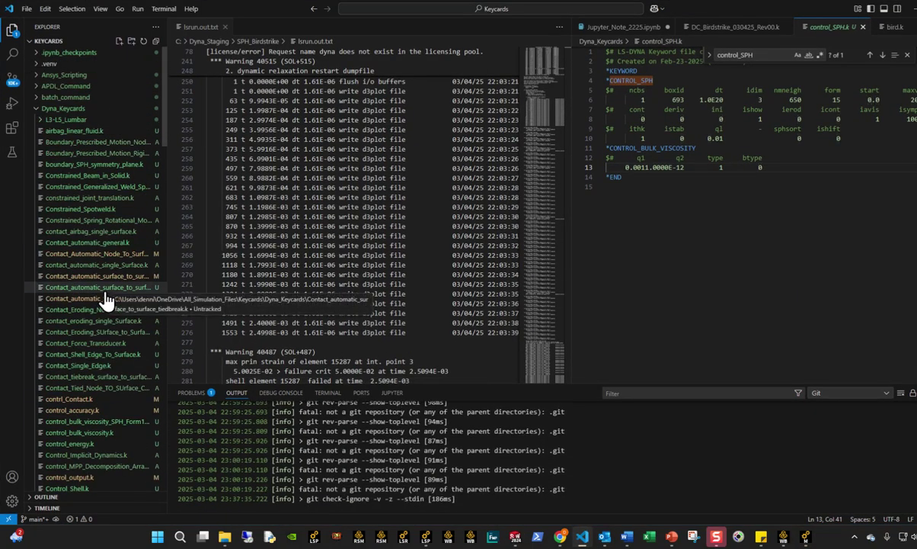
{"action": "left_click", "coordinate": [124, 228]}
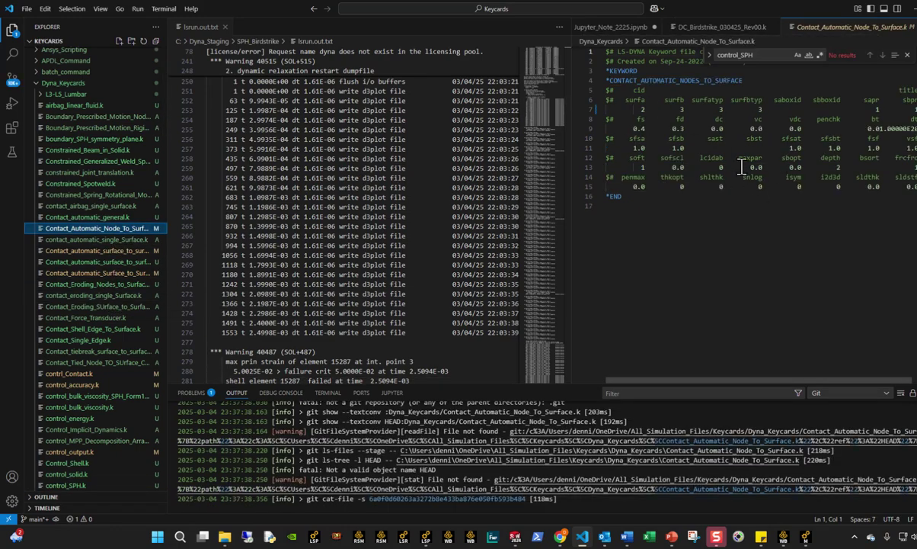
{"action": "left_click_drag", "start_coordinate": [639, 109], "coordinate": [769, 113]}
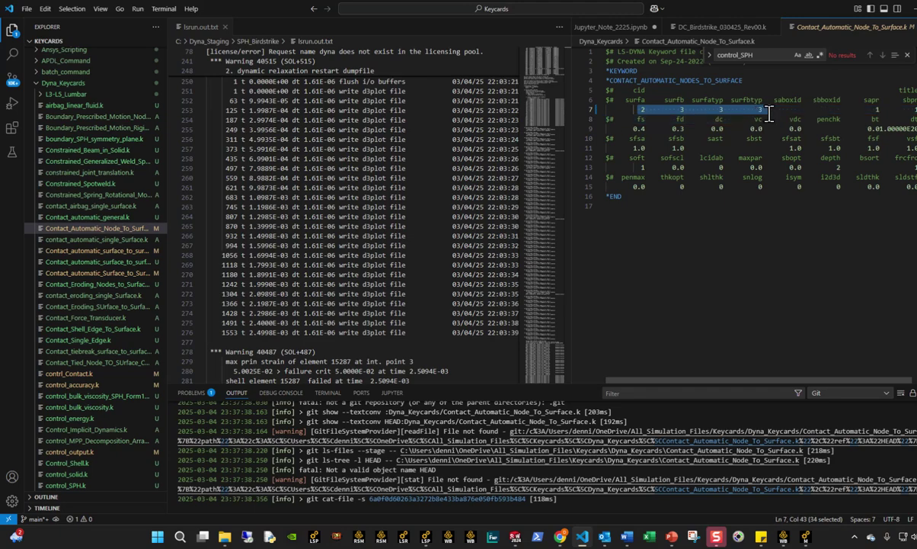
{"action": "left_click", "coordinate": [696, 187]}
{"action": "left_click_drag", "start_coordinate": [633, 128], "coordinate": [683, 128]}
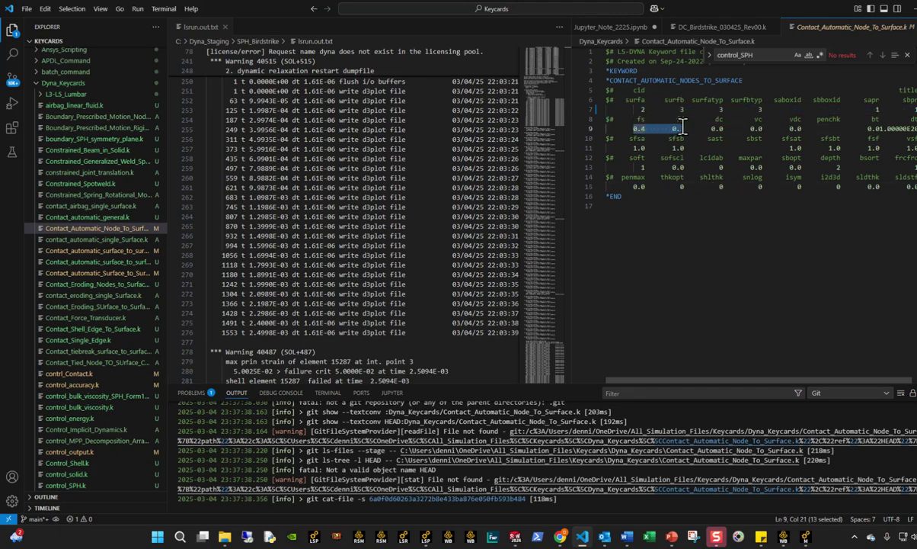
{"action": "left_click", "coordinate": [704, 226]}
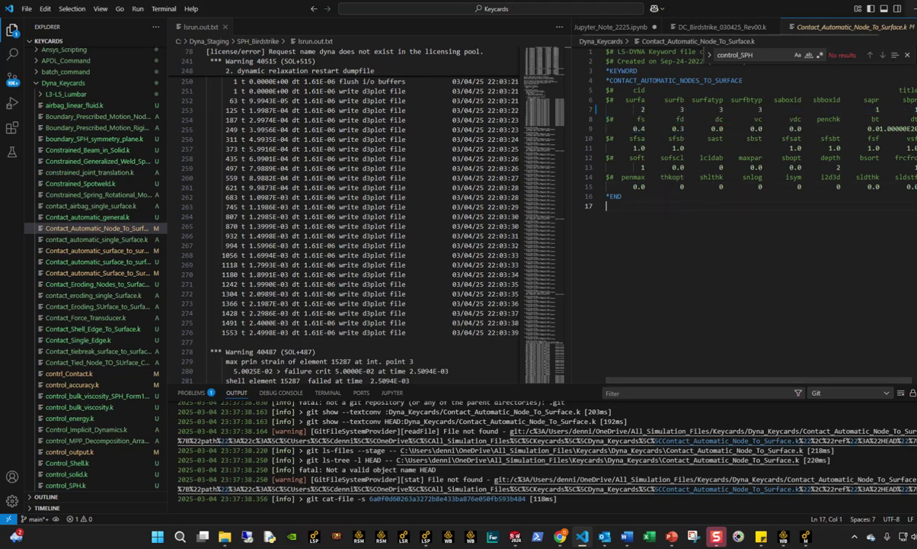
{"action": "left_click_drag", "start_coordinate": [633, 128], "coordinate": [762, 107]}
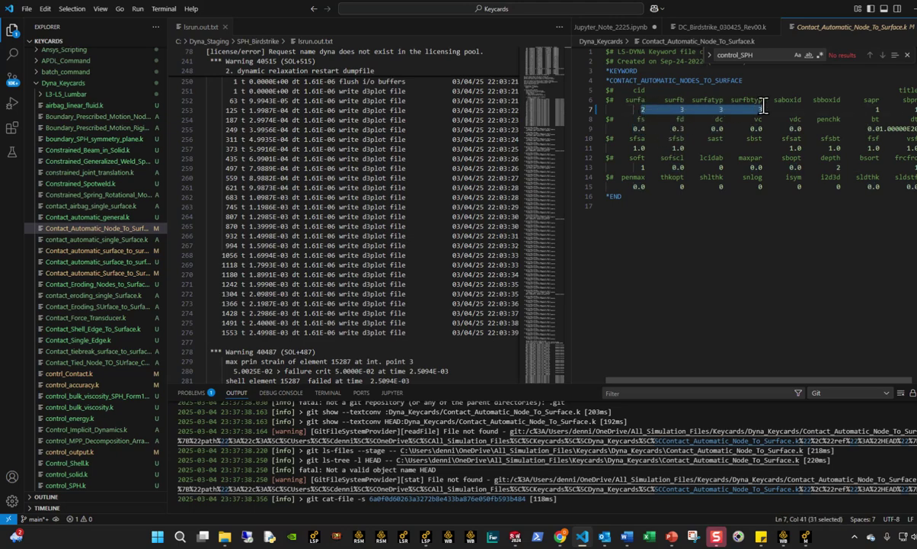
{"action": "key", "text": "ctrl+End"}
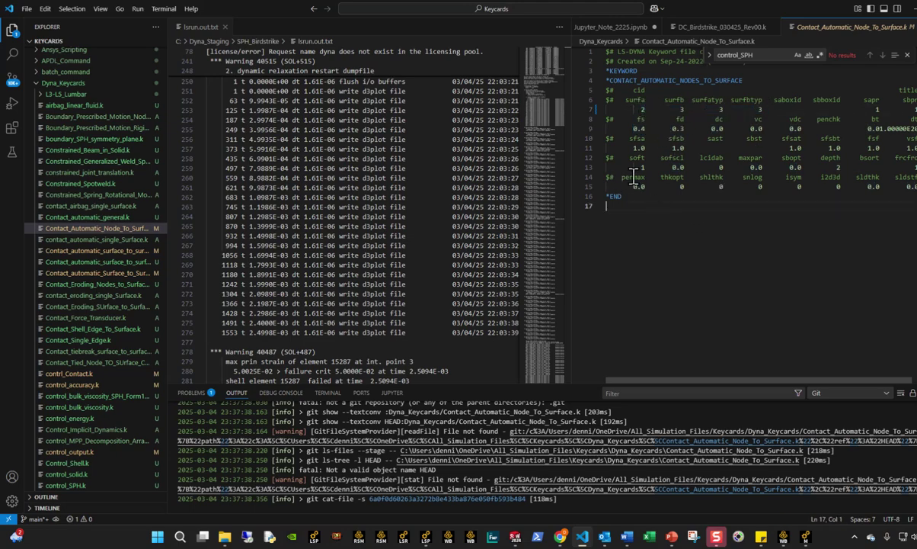
{"action": "left_click_drag", "start_coordinate": [641, 167], "coordinate": [690, 165]}
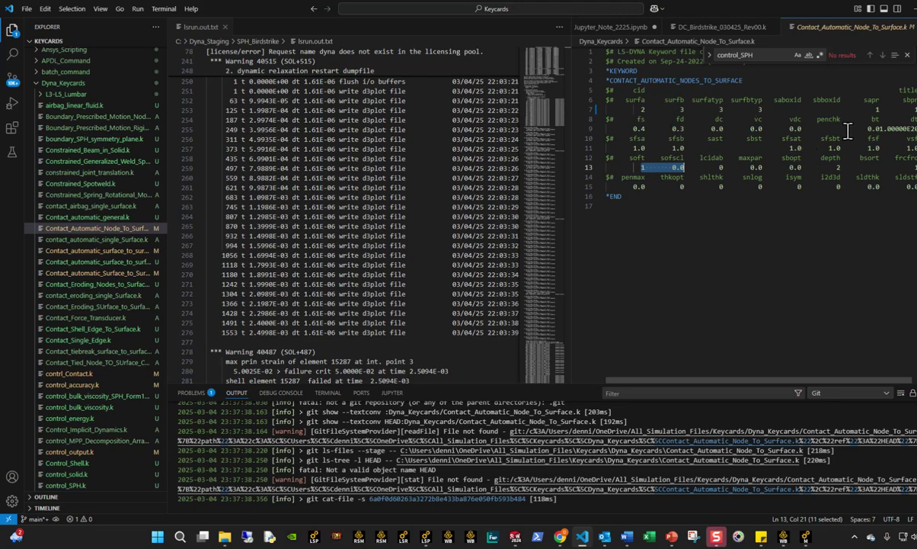
Step: Back in Mechanical, paste *CONTACT_AUTOMATIC_NODES_TO_SURFACE with surfa 101, surfb 102, surfatyp 4, surfbtyp 2 into the snippet and check the IDs against Body_Nodes and Blade_Set
{"action": "key", "text": "alt+Tab"}
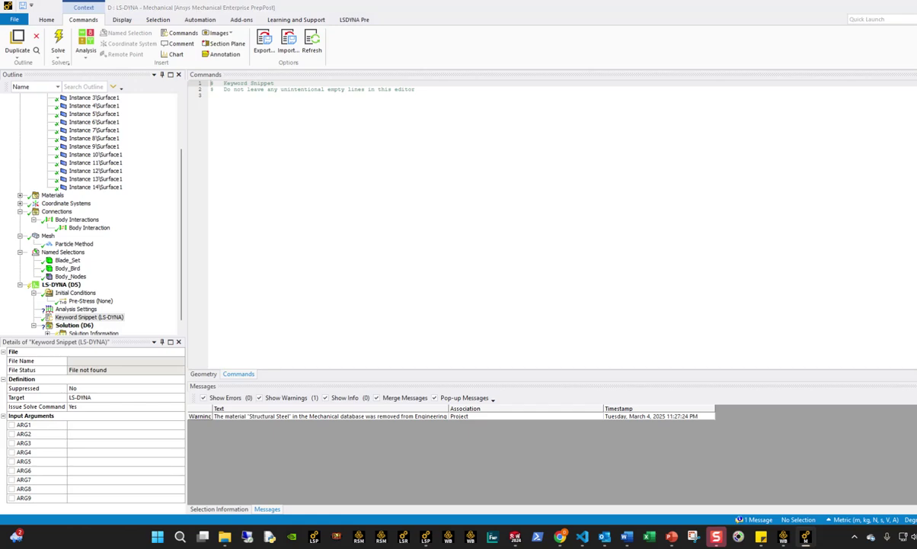
{"action": "left_click", "coordinate": [295, 244]}
{"action": "key", "text": "ctrl+v"}
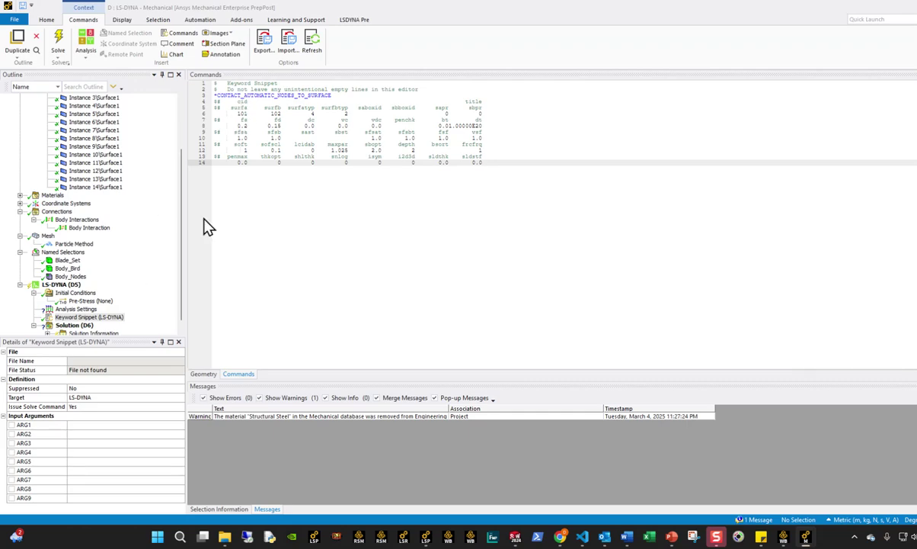
{"action": "left_click", "coordinate": [70, 276]}
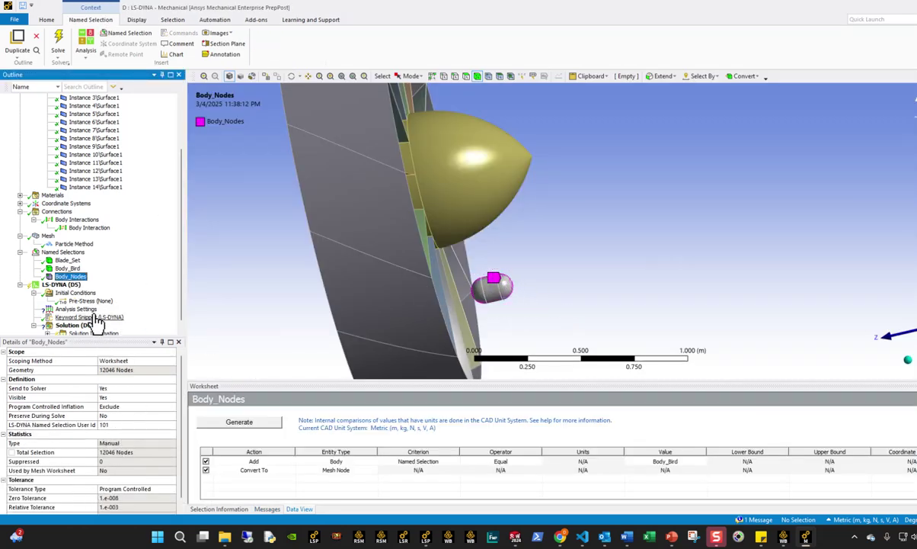
{"action": "left_click", "coordinate": [89, 317]}
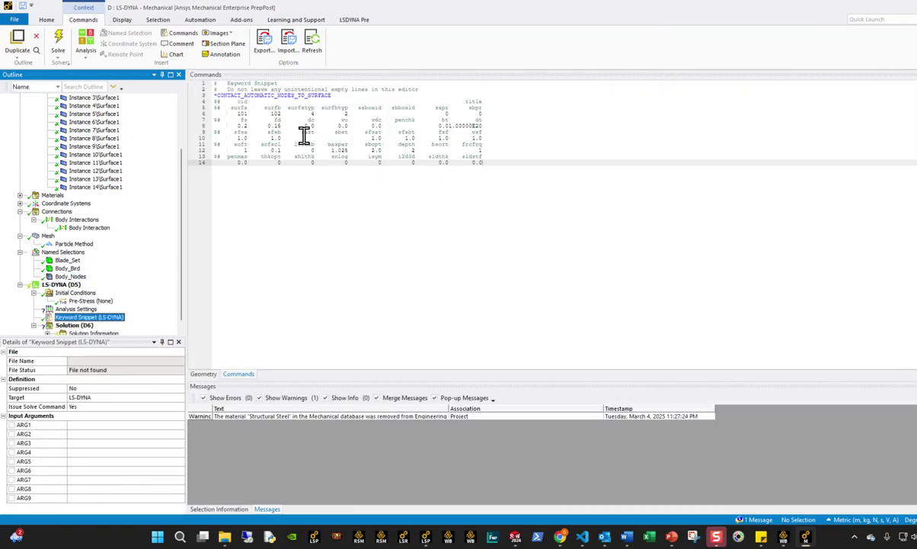
{"action": "left_click", "coordinate": [68, 261]}
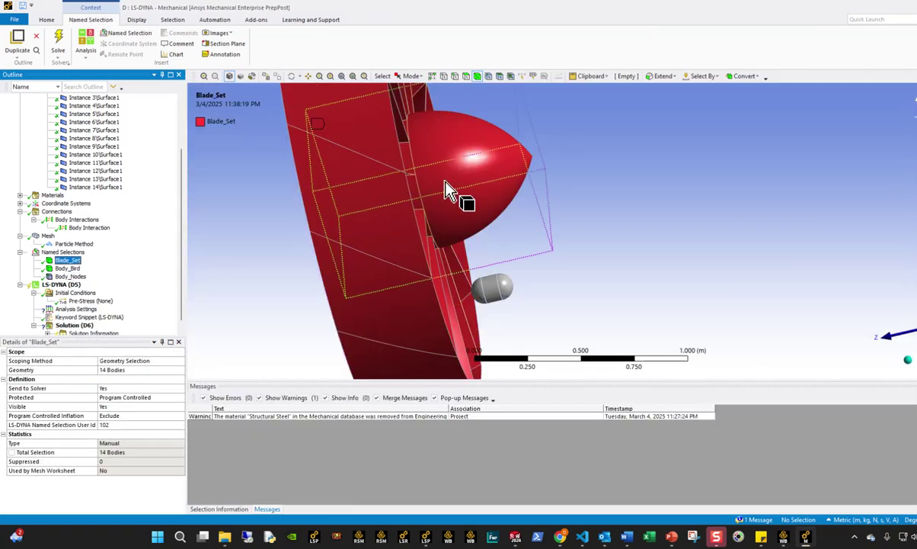
Step: Recheck the snippet's surface IDs against Body_Nodes and Blade_Set, and rename the keyword snippet as Contact_Automatic_Nodes_to_Surface
{"action": "left_click", "coordinate": [88, 318]}
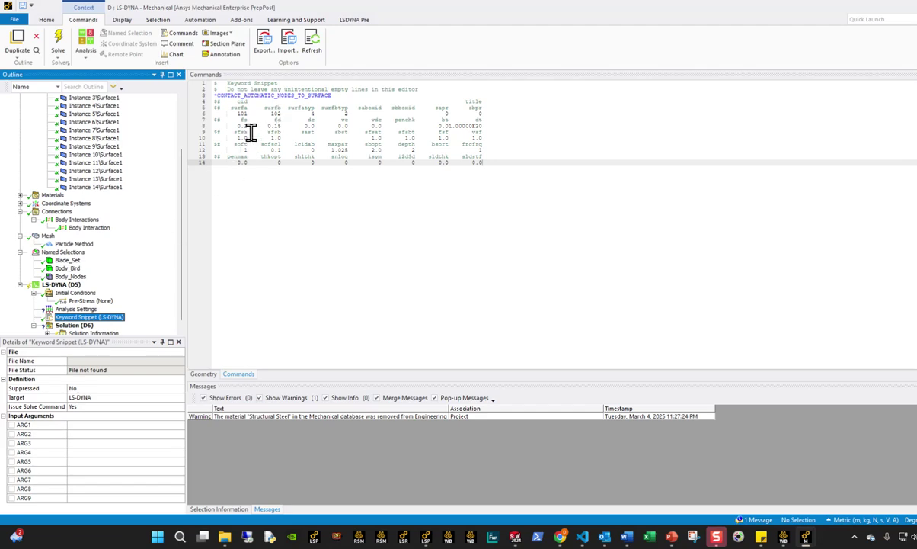
{"action": "left_click", "coordinate": [70, 276]}
{"action": "left_click", "coordinate": [67, 260]}
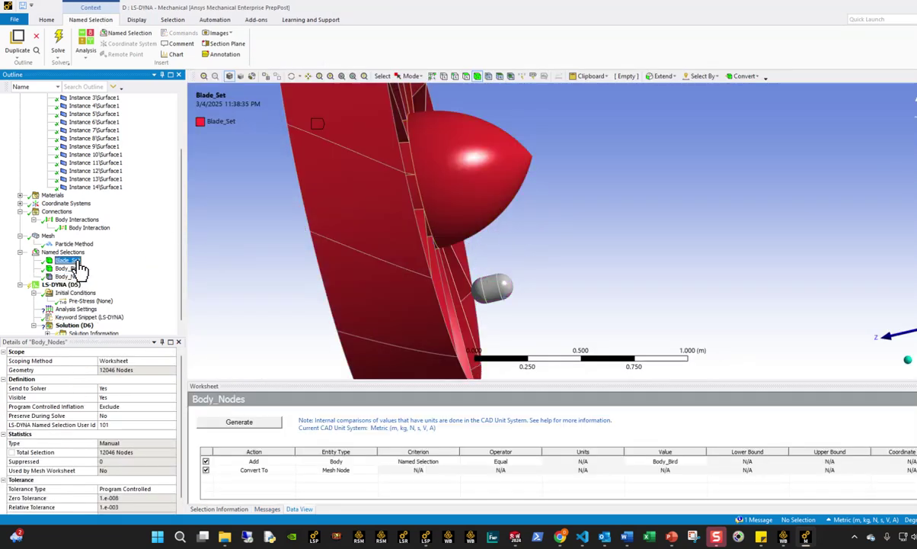
{"action": "left_click", "coordinate": [76, 309]}
{"action": "left_click", "coordinate": [84, 317]}
{"action": "key", "text": "F2"}
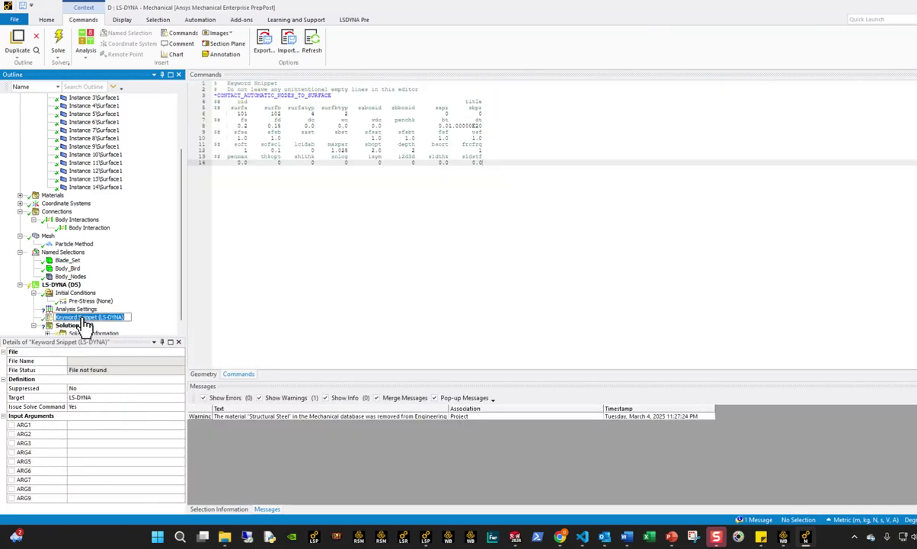
{"action": "type", "text": "Contact_Automatic_N"}
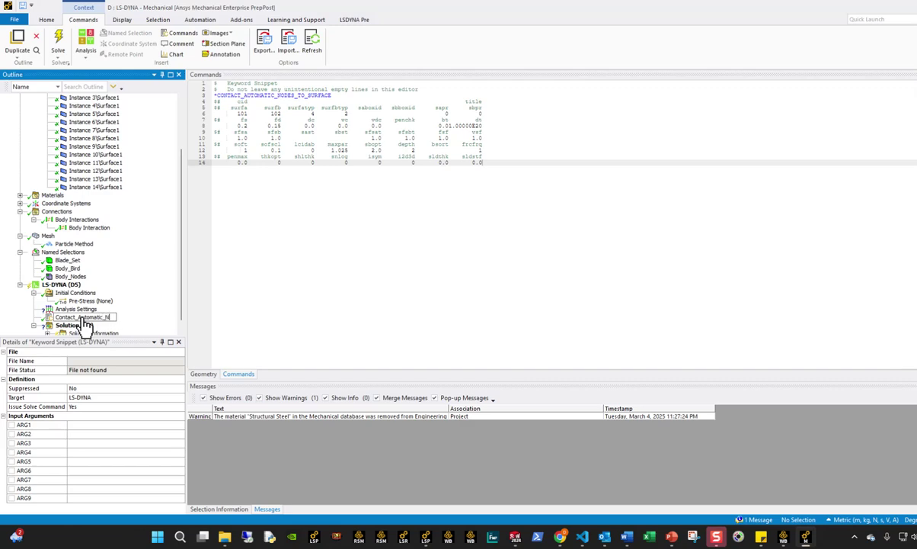
{"action": "type", "text": "odes_to_Surface"}
{"action": "key", "text": "Return"}
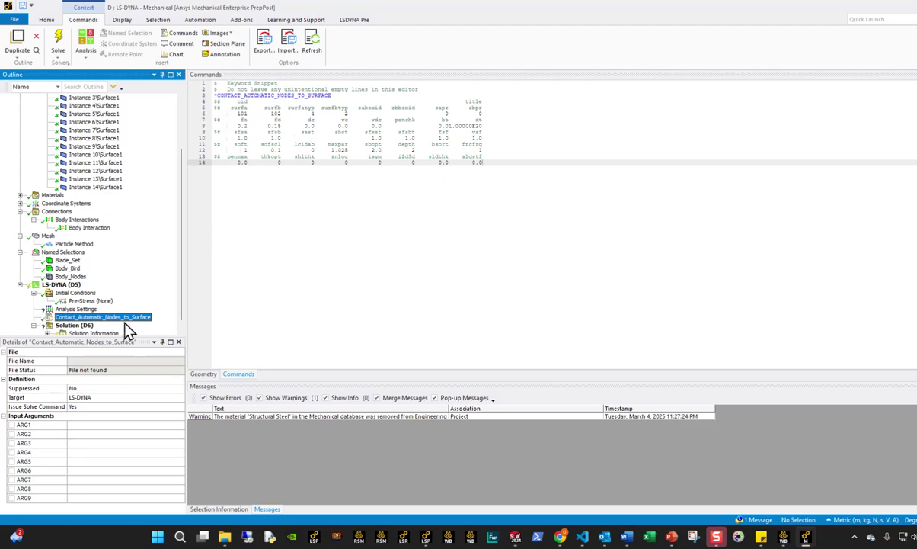
Step: Select the LS-DYNA (D5) analysis and examine the bird's position relative to the fan blades from several angles
{"action": "left_click", "coordinate": [76, 309]}
{"action": "left_click", "coordinate": [61, 284]}
{"action": "scroll", "coordinate": [467, 261], "scroll_direction": "down", "scroll_amount": 3}
{"action": "middle_click_drag", "start_coordinate": [467, 261], "coordinate": [456, 307]}
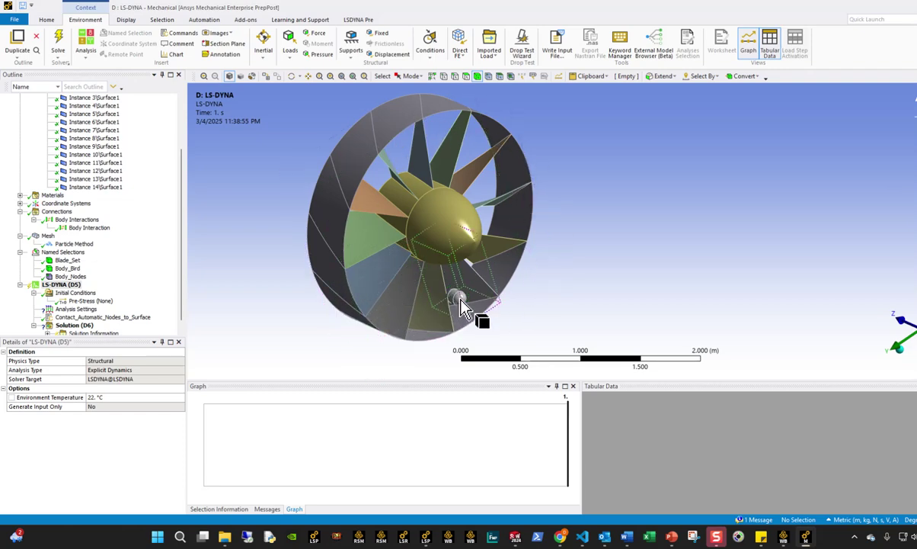
{"action": "middle_click_drag", "start_coordinate": [438, 263], "coordinate": [471, 260]}
{"action": "scroll", "coordinate": [430, 311], "scroll_direction": "up", "scroll_amount": 3}
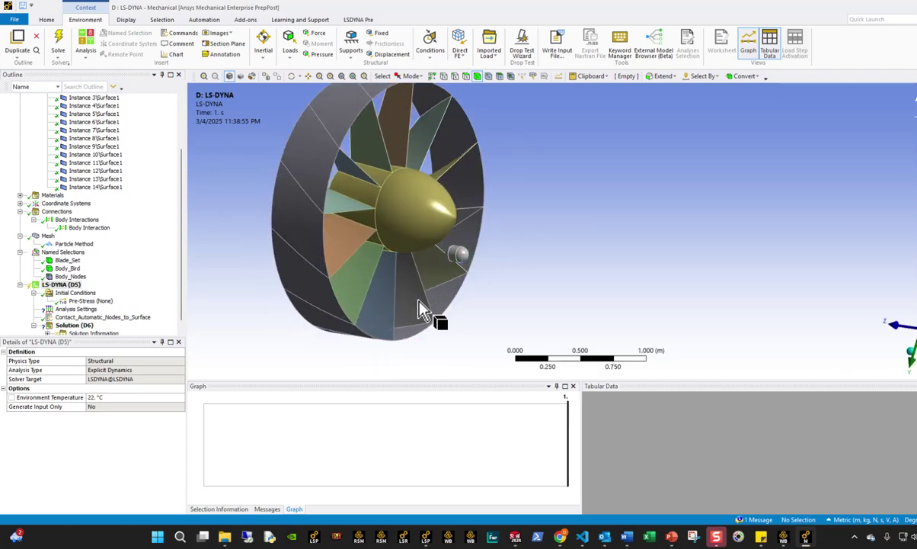
{"action": "middle_click_drag", "start_coordinate": [418, 303], "coordinate": [434, 311]}
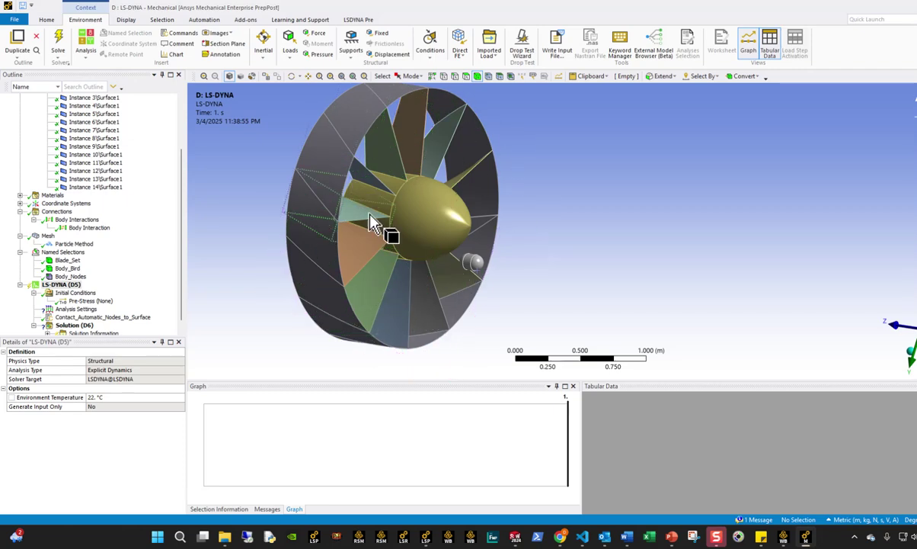
{"action": "middle_click_drag", "start_coordinate": [447, 297], "coordinate": [360, 225]}
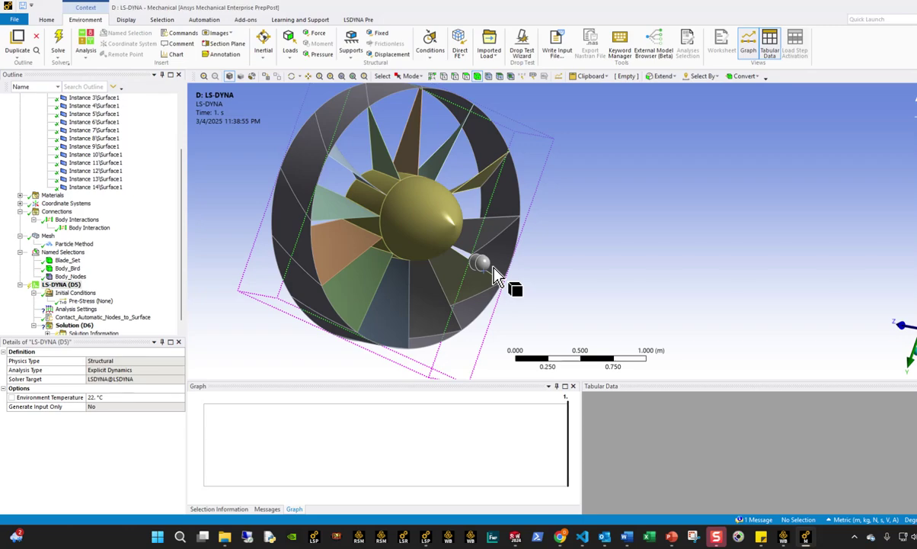
Step: In Analysis Settings, set the End Time to 0.25 s and the Time Step Safety Factor to 0.7
{"action": "left_click", "coordinate": [61, 318]}
{"action": "key", "text": "Up"}
{"action": "left_click", "coordinate": [137, 370]}
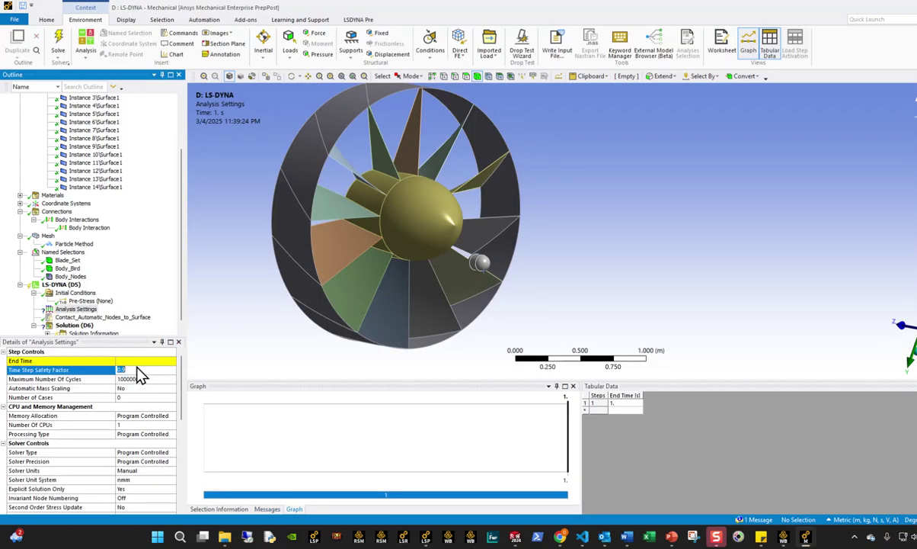
{"action": "left_click", "coordinate": [134, 360]}
{"action": "key", "text": "Return"}
{"action": "left_click", "coordinate": [136, 369]}
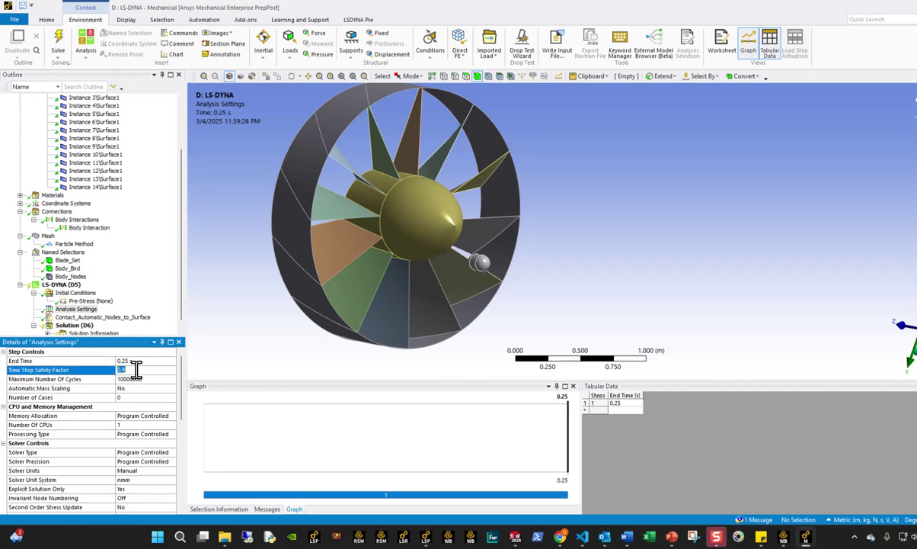
{"action": "type", "text": "0.6"}
{"action": "key", "text": "Return"}
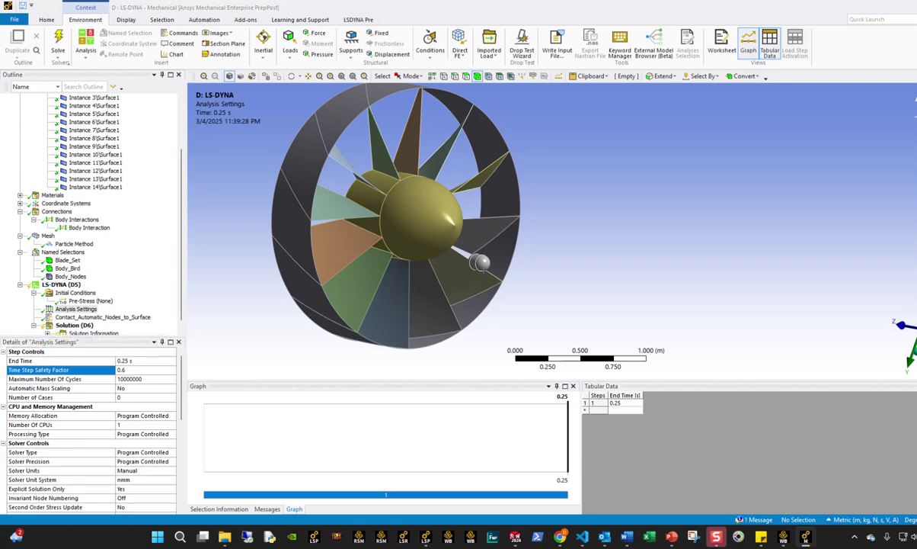
{"action": "left_click", "coordinate": [128, 369]}
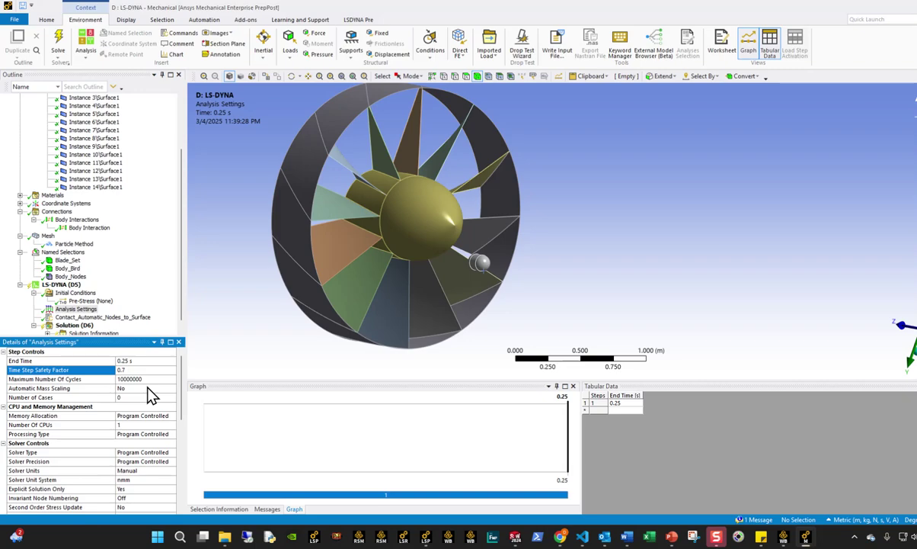
Step: Set the Solver Unit System to mks in Analysis Settings and review the hourglass and SPH control settings
{"action": "middle_click_drag", "start_coordinate": [204, 370], "coordinate": [456, 303]}
{"action": "middle_click_drag", "start_coordinate": [212, 370], "coordinate": [396, 305]}
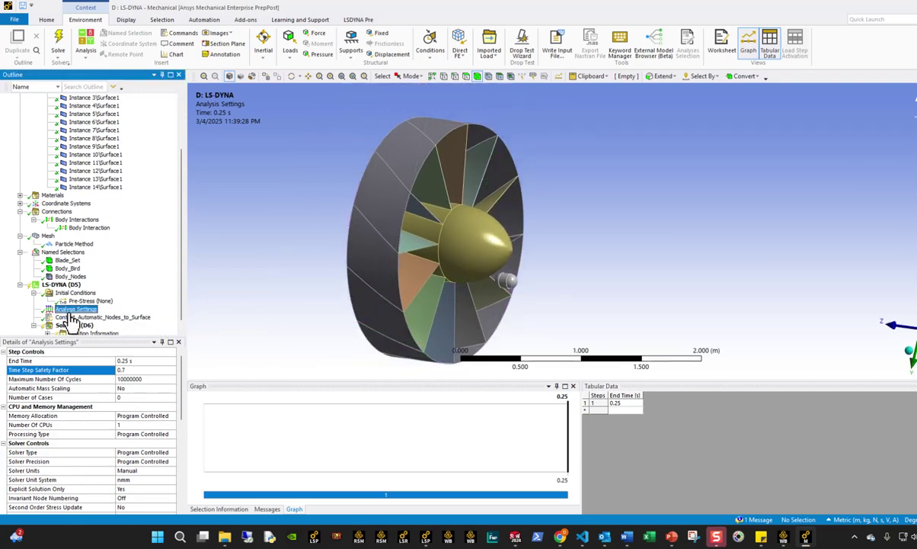
{"action": "left_click", "coordinate": [148, 479]}
{"action": "left_click", "coordinate": [172, 481]}
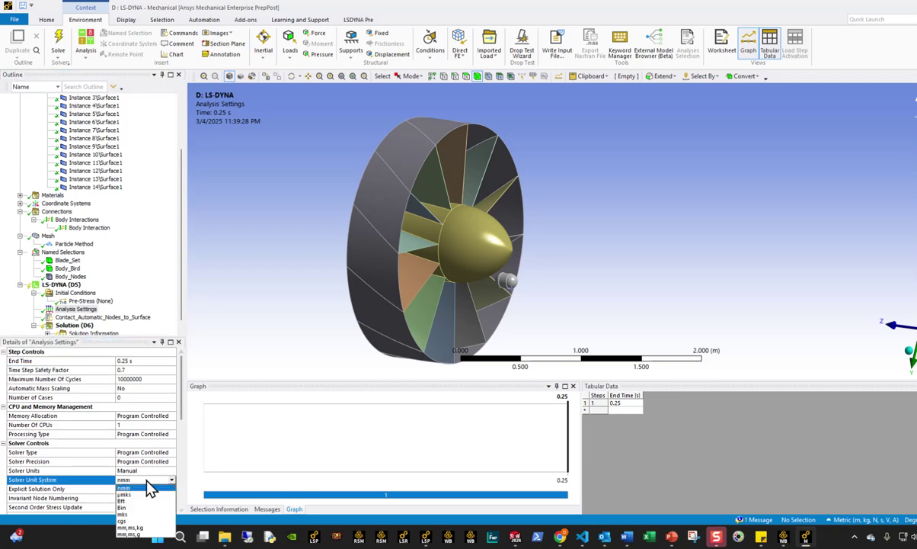
{"action": "left_click", "coordinate": [128, 518]}
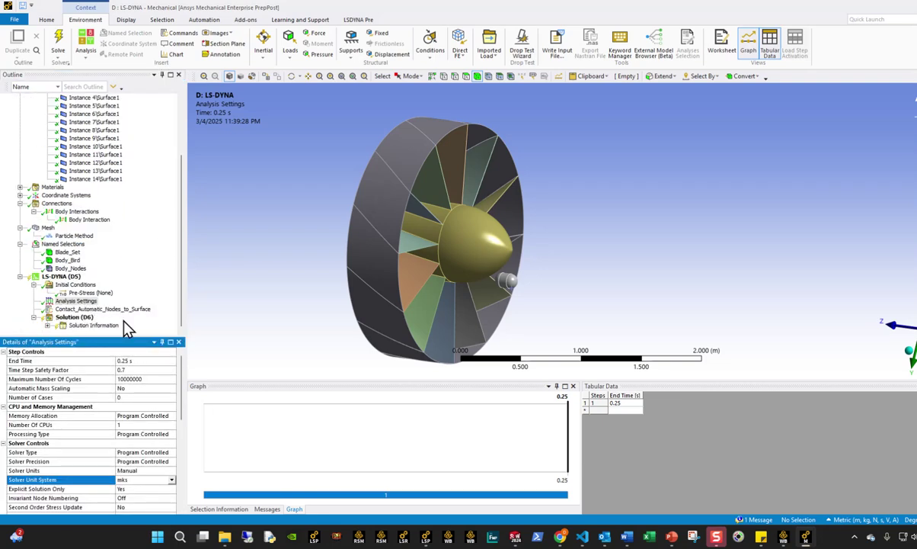
{"action": "scroll", "coordinate": [157, 499], "scroll_direction": "down", "scroll_amount": 1}
{"action": "scroll", "coordinate": [155, 492], "scroll_direction": "down", "scroll_amount": 7}
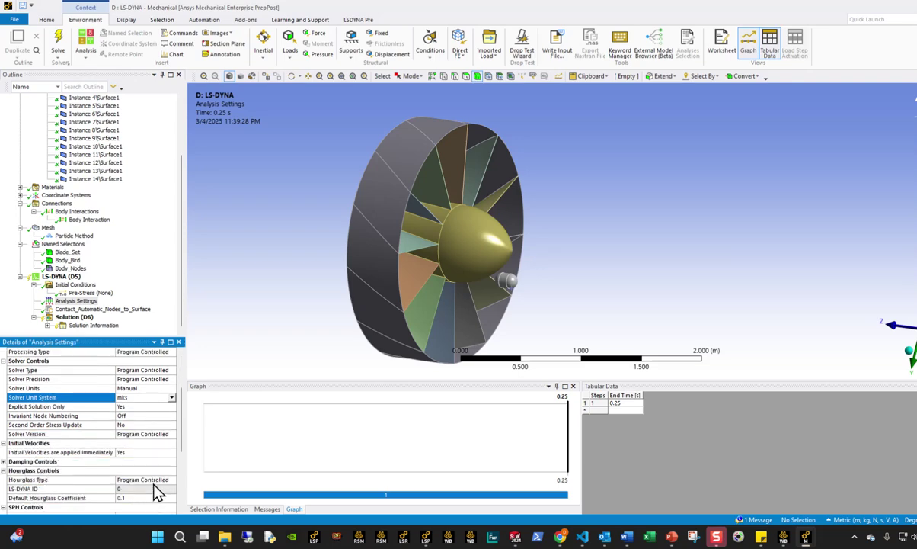
{"action": "scroll", "coordinate": [155, 485], "scroll_direction": "up", "scroll_amount": 6}
{"action": "scroll", "coordinate": [156, 492], "scroll_direction": "down", "scroll_amount": 6}
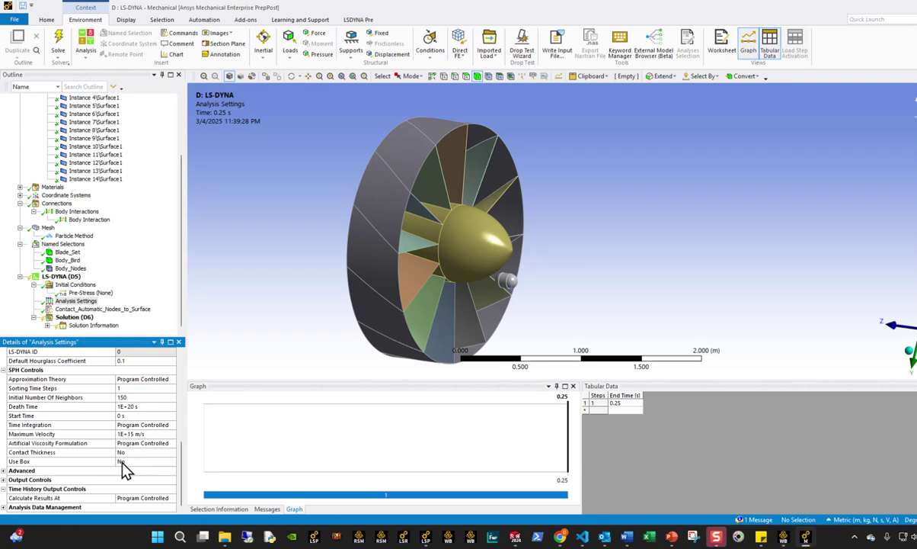
{"action": "scroll", "coordinate": [115, 449], "scroll_direction": "up", "scroll_amount": 3}
Step: Insert a Velocity initial condition and scope it to the bird body
{"action": "left_click", "coordinate": [82, 286]}
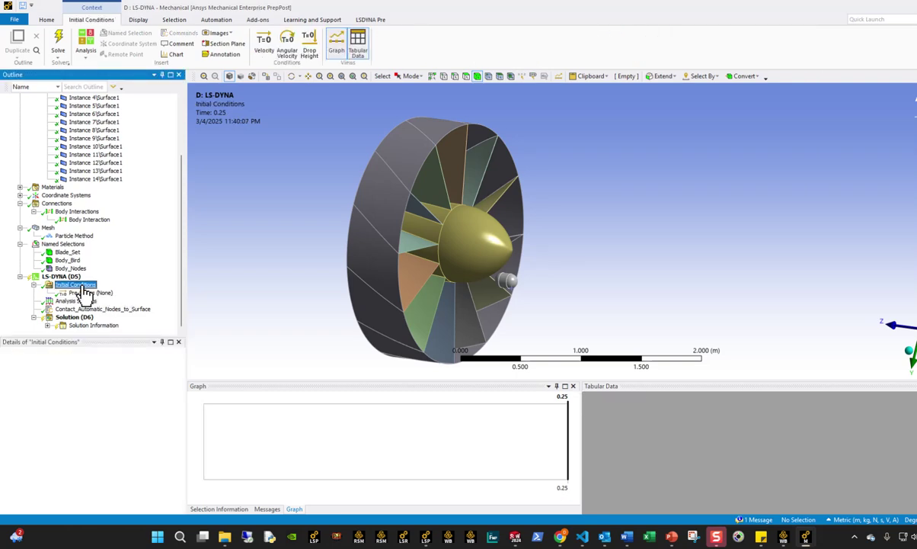
{"action": "right_click", "coordinate": [84, 287]}
{"action": "mouse_move", "coordinate": [126, 291]}
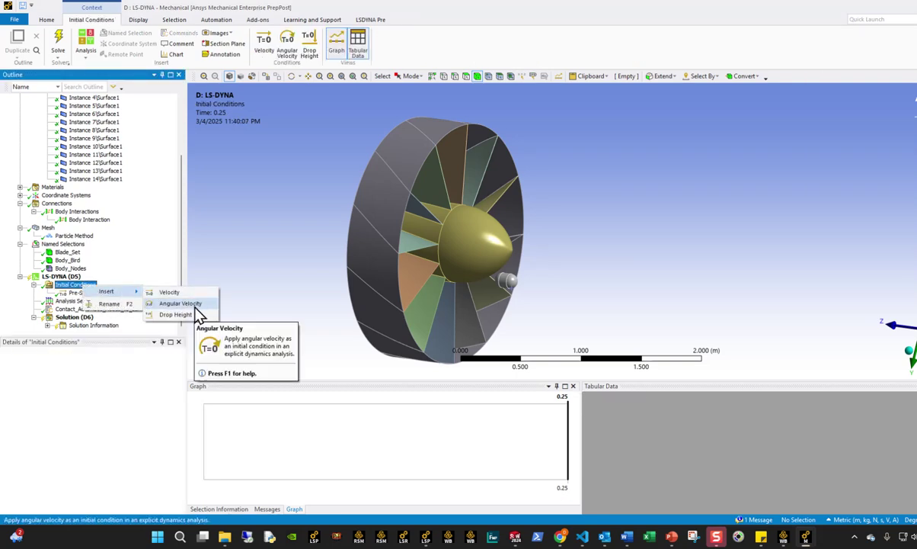
{"action": "left_click", "coordinate": [170, 292]}
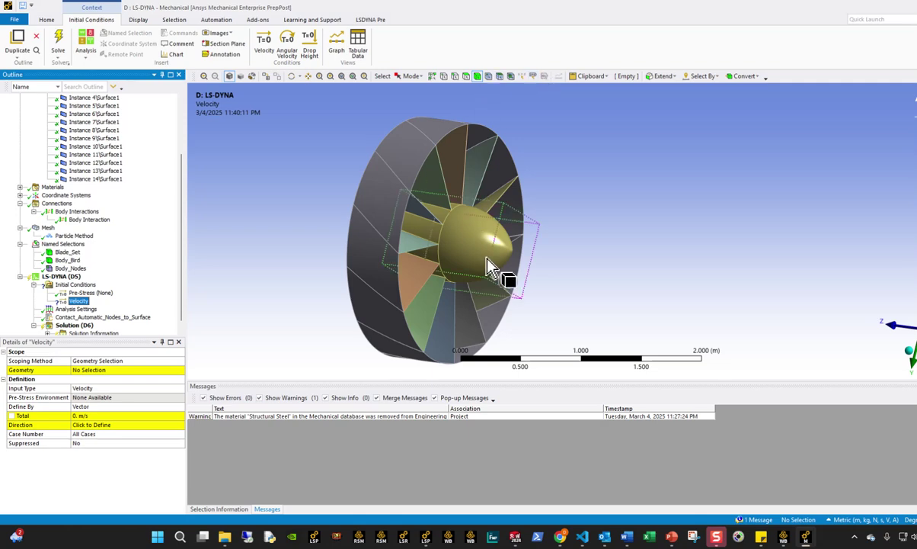
{"action": "left_click", "coordinate": [507, 280]}
{"action": "left_click", "coordinate": [92, 370]}
{"action": "left_click", "coordinate": [89, 370]}
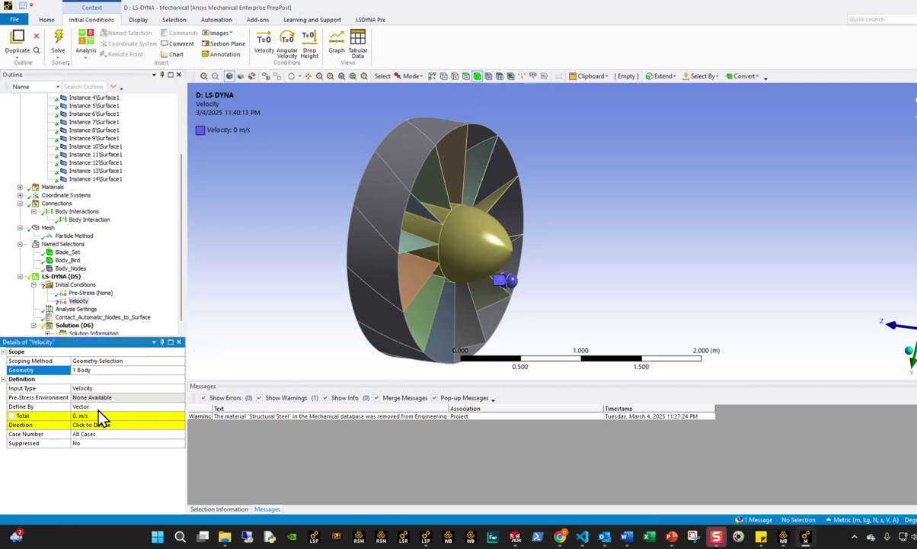
Step: Define the bird's initial velocity by components and set its Z component to 100 m/s
{"action": "double_click", "coordinate": [99, 407]}
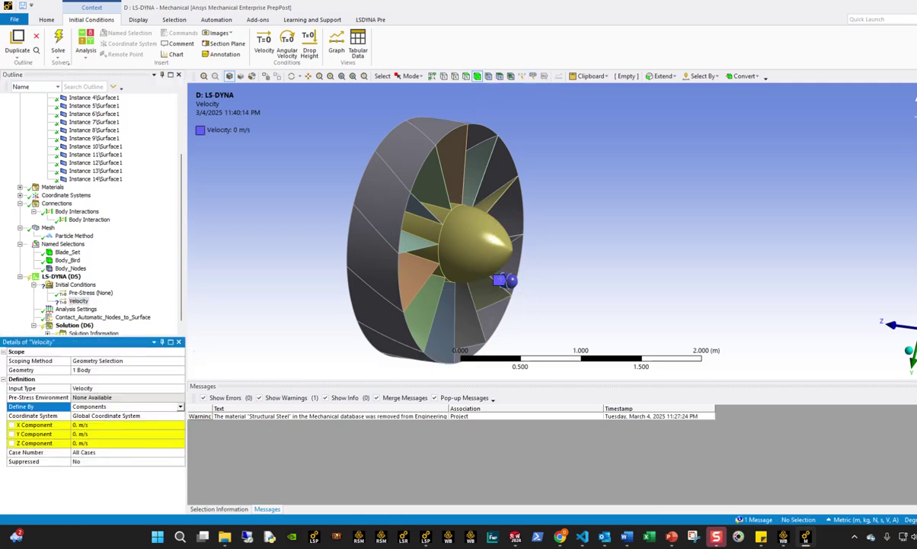
{"action": "middle_click_drag", "start_coordinate": [587, 267], "coordinate": [695, 261]}
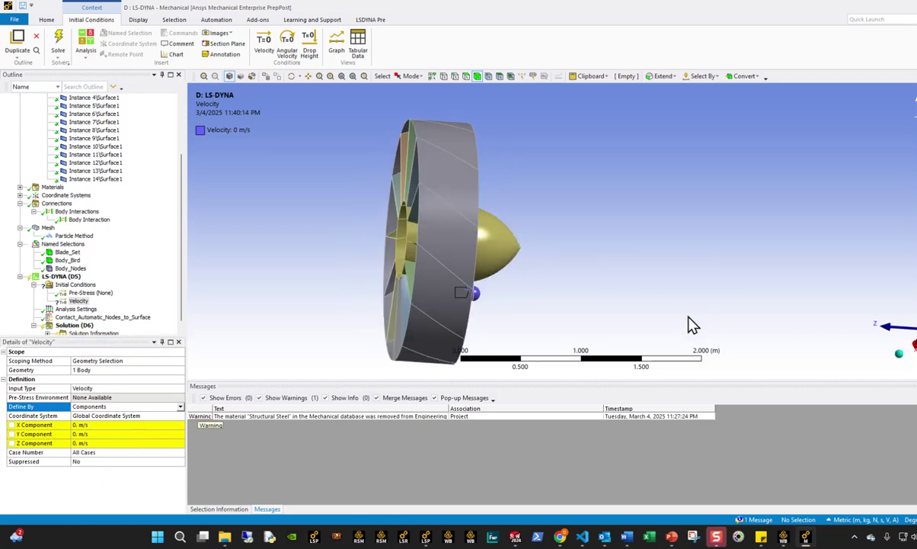
{"action": "middle_click_drag", "start_coordinate": [715, 320], "coordinate": [675, 301]}
{"action": "left_click", "coordinate": [81, 442]}
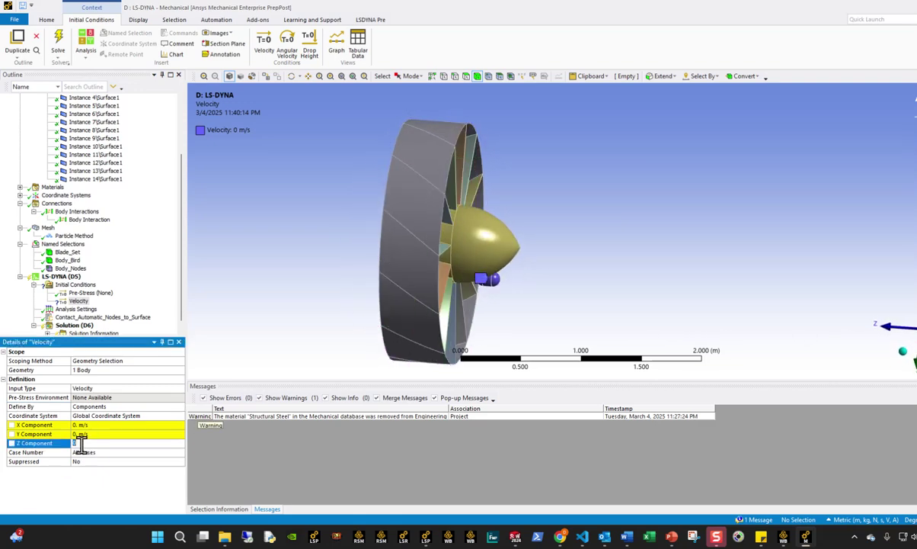
{"action": "type", "text": "100"}
{"action": "key", "text": "Return"}
{"action": "middle_click_drag", "start_coordinate": [494, 303], "coordinate": [512, 277]}
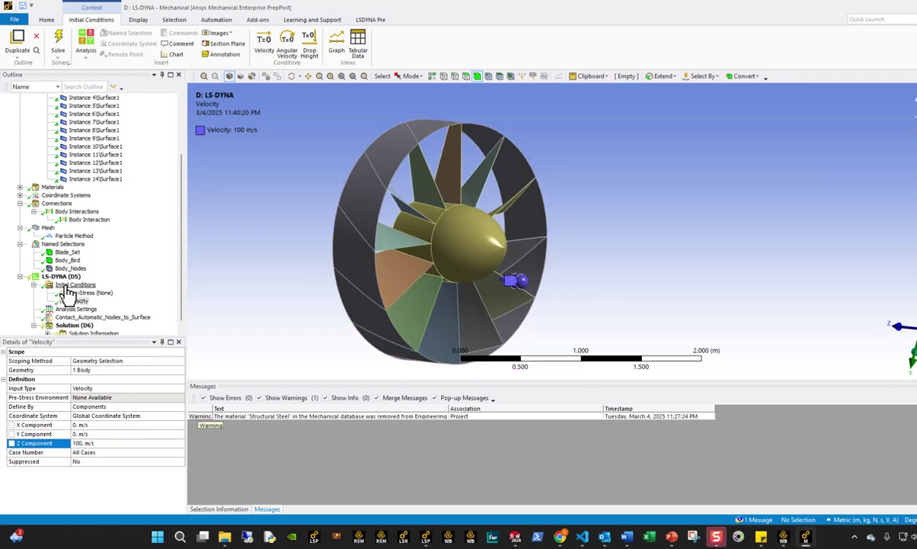
Step: Insert an Angular Velocity initial condition and scope it to the Blade_Set named selection
{"action": "right_click", "coordinate": [68, 285]}
{"action": "mouse_move", "coordinate": [91, 290]}
{"action": "left_click", "coordinate": [174, 302]}
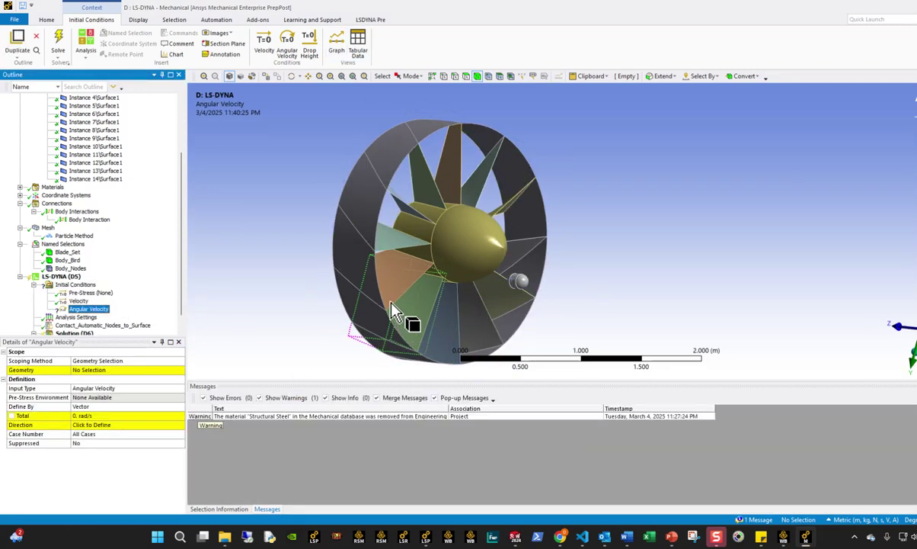
{"action": "left_click", "coordinate": [126, 360]}
{"action": "left_click", "coordinate": [114, 377]}
{"action": "left_click", "coordinate": [180, 369]}
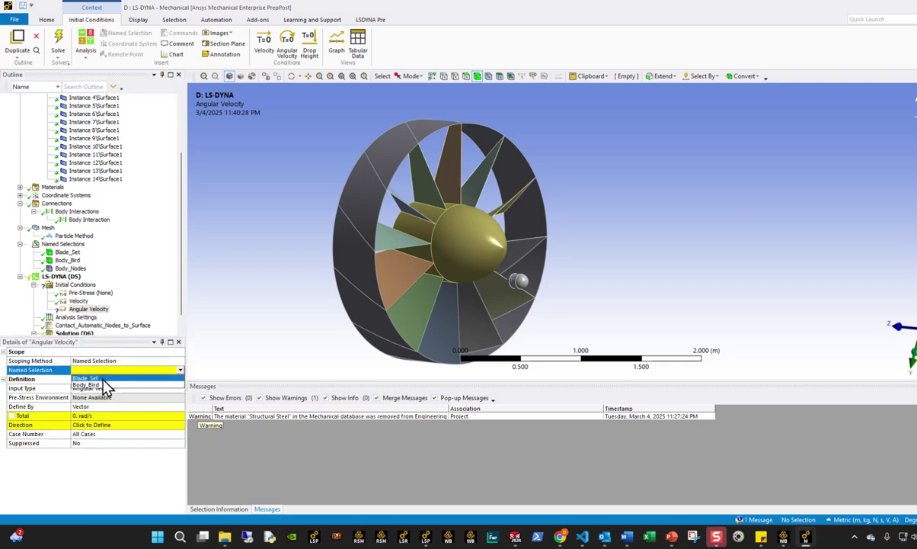
{"action": "left_click", "coordinate": [95, 378]}
Step: Define the blades' angular velocity by components, set its Z component to 225 rad/s and check the rotation direction on the fan
{"action": "middle_click_drag", "start_coordinate": [429, 321], "coordinate": [569, 297]}
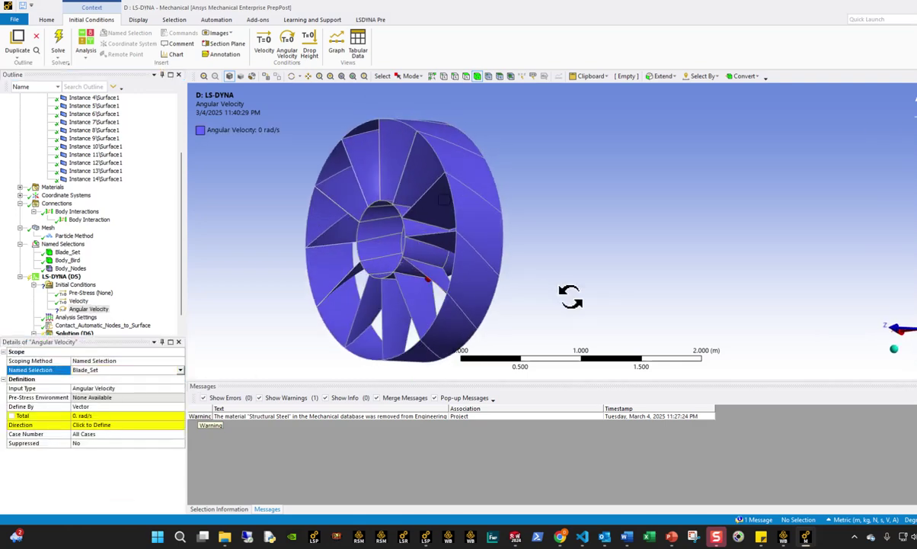
{"action": "left_click", "coordinate": [93, 406]}
{"action": "left_click", "coordinate": [92, 425]}
{"action": "middle_click_drag", "start_coordinate": [433, 336], "coordinate": [632, 301]}
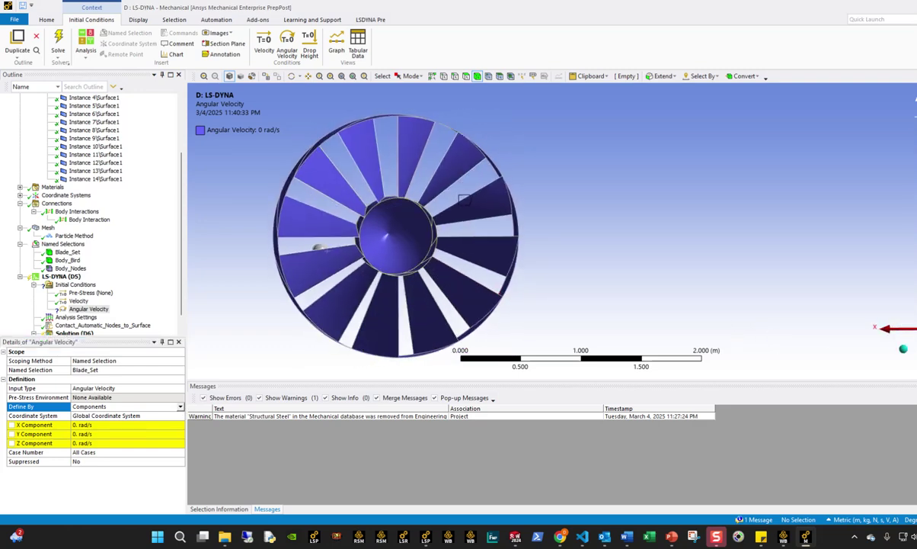
{"action": "left_click", "coordinate": [89, 443]}
{"action": "key", "text": "Return"}
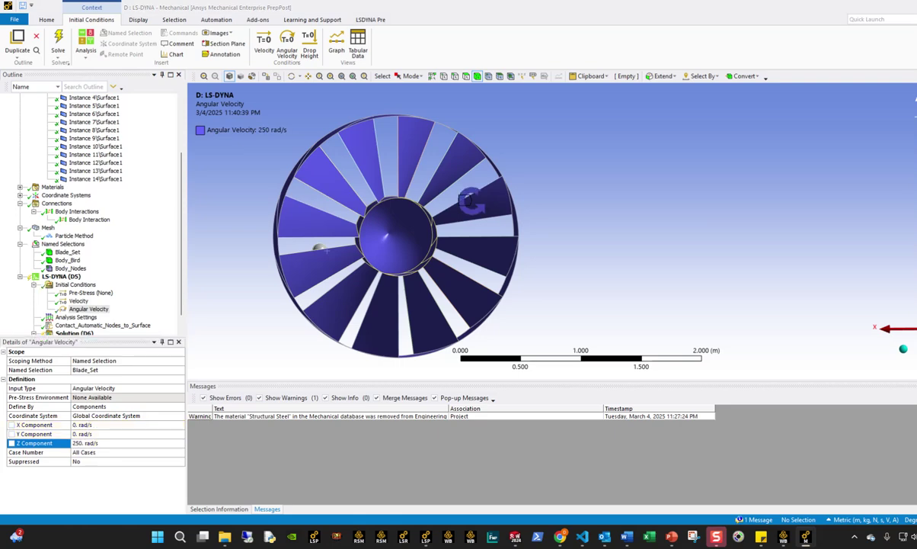
{"action": "left_click", "coordinate": [119, 443]}
{"action": "type", "text": "22"}
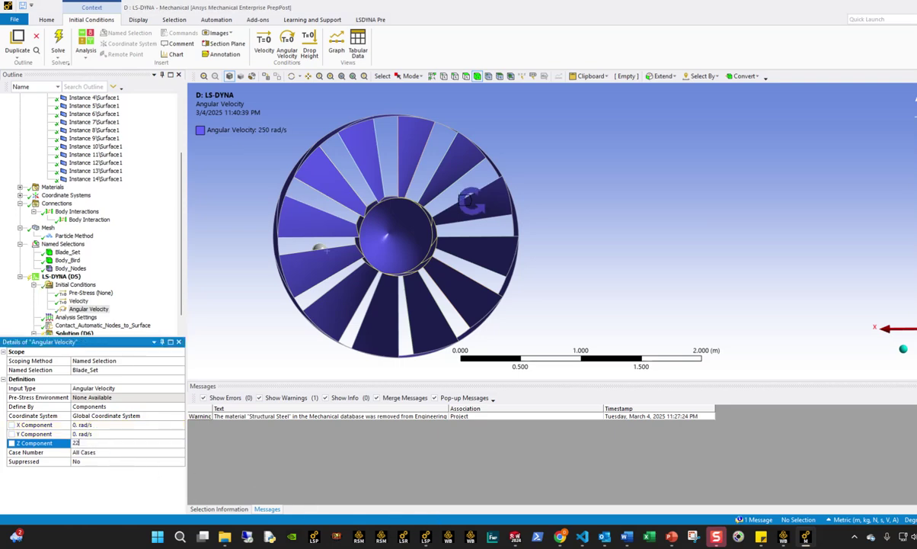
{"action": "middle_click_drag", "start_coordinate": [475, 342], "coordinate": [551, 288]}
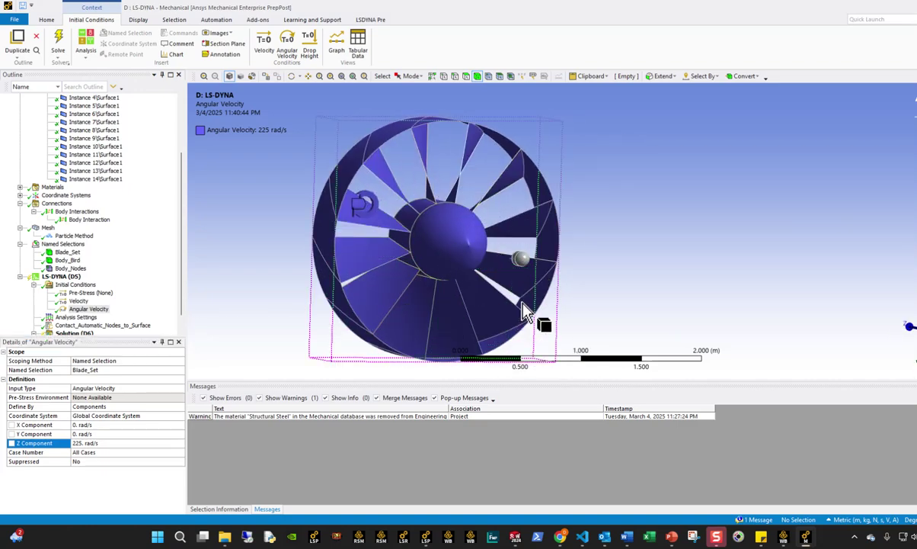
{"action": "middle_click_drag", "start_coordinate": [409, 256], "coordinate": [459, 262]}
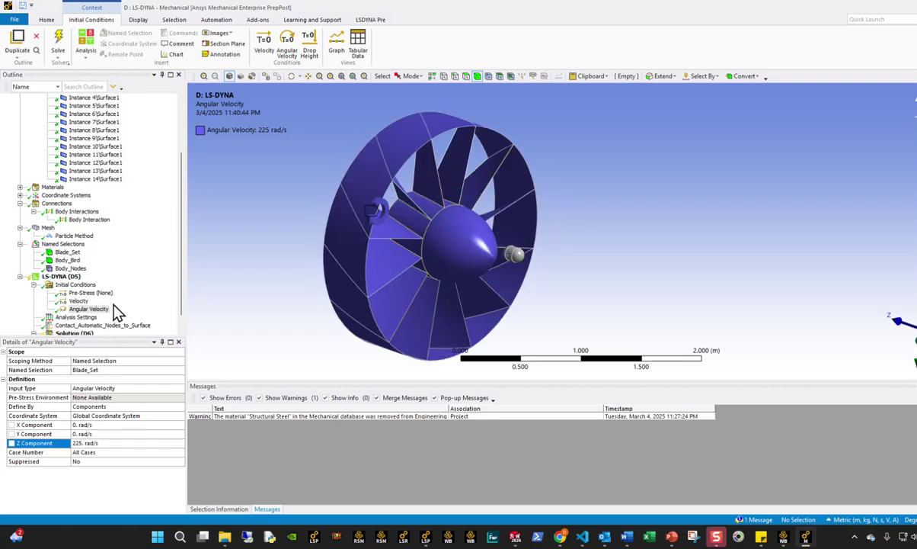
Step: Insert a Remote Displacement support and scope it to the 13 inner faces of the fan hub
{"action": "scroll", "coordinate": [115, 312], "scroll_direction": "down", "scroll_amount": 1}
{"action": "left_click", "coordinate": [62, 261]}
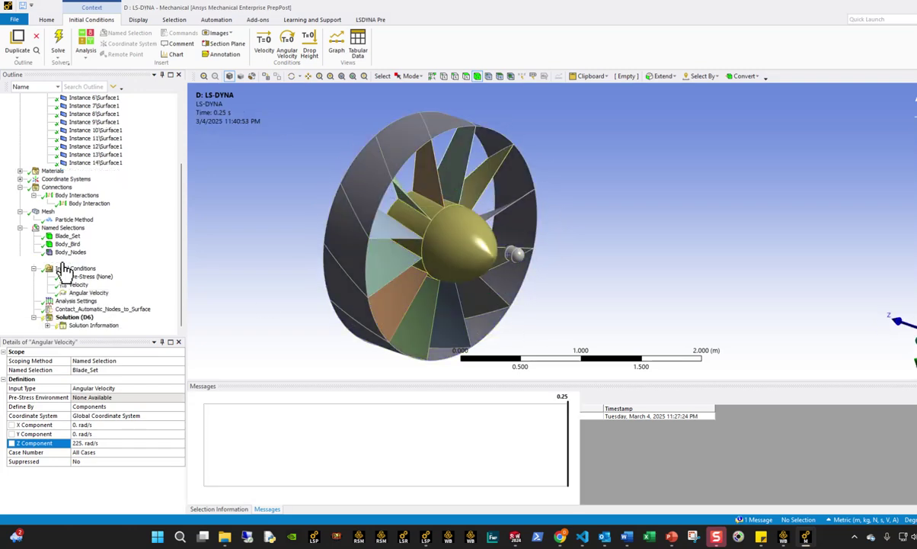
{"action": "middle_click_drag", "start_coordinate": [482, 260], "coordinate": [354, 250]}
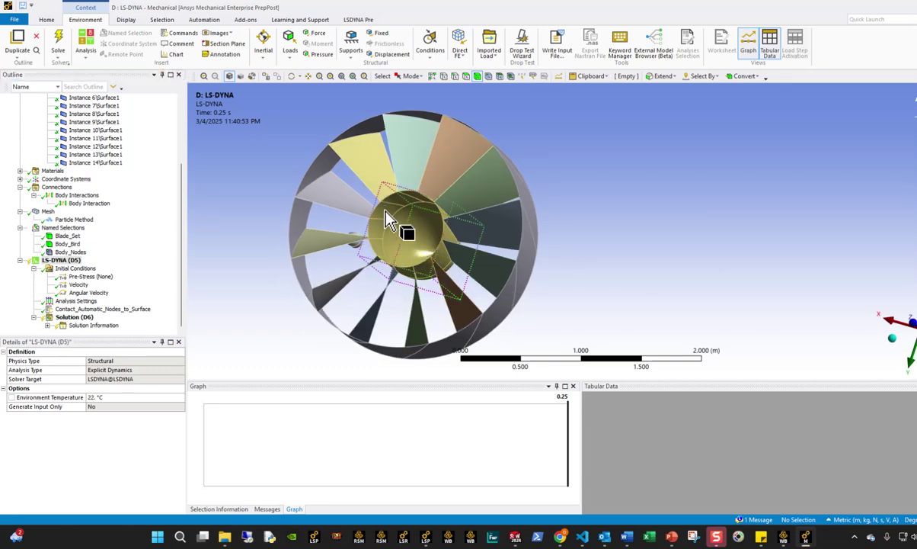
{"action": "middle_click_drag", "start_coordinate": [301, 183], "coordinate": [402, 278]}
{"action": "scroll", "coordinate": [402, 279], "scroll_direction": "down", "scroll_amount": 2}
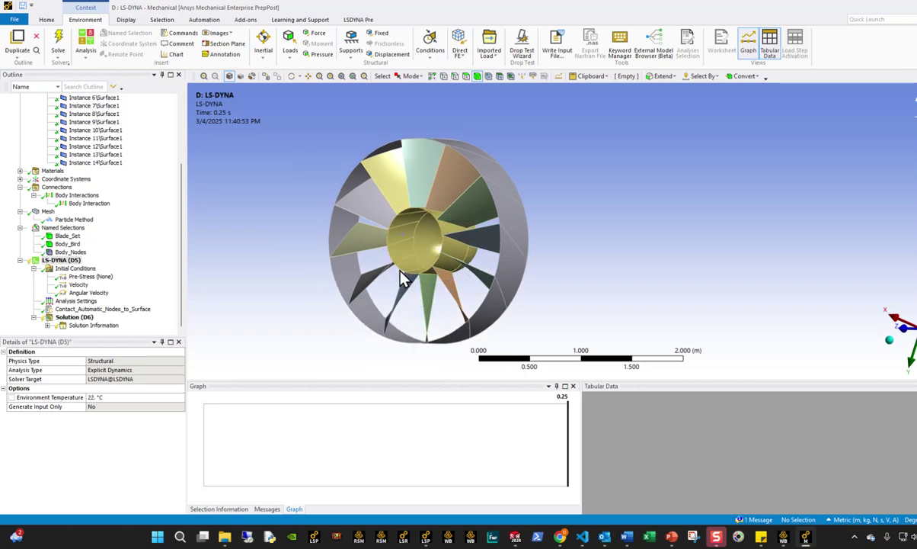
{"action": "left_click", "coordinate": [63, 259]}
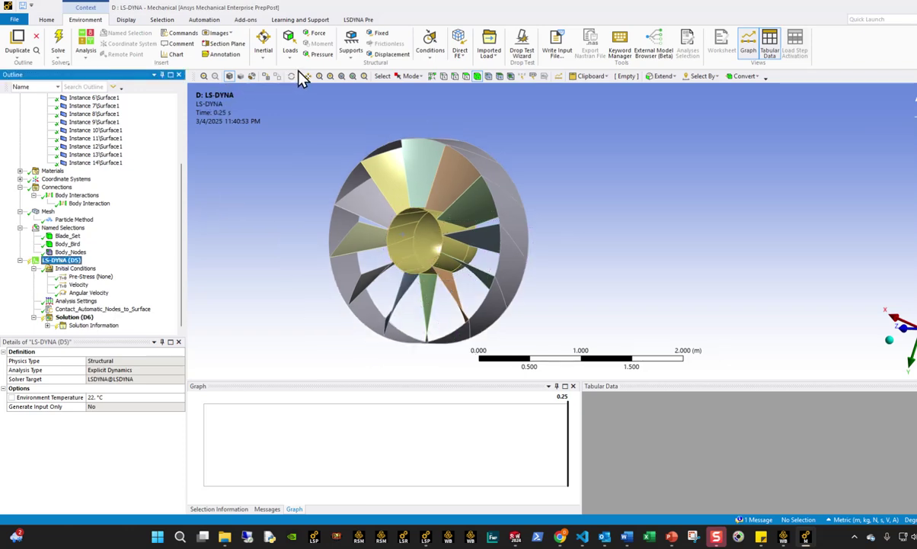
{"action": "left_click", "coordinate": [351, 53]}
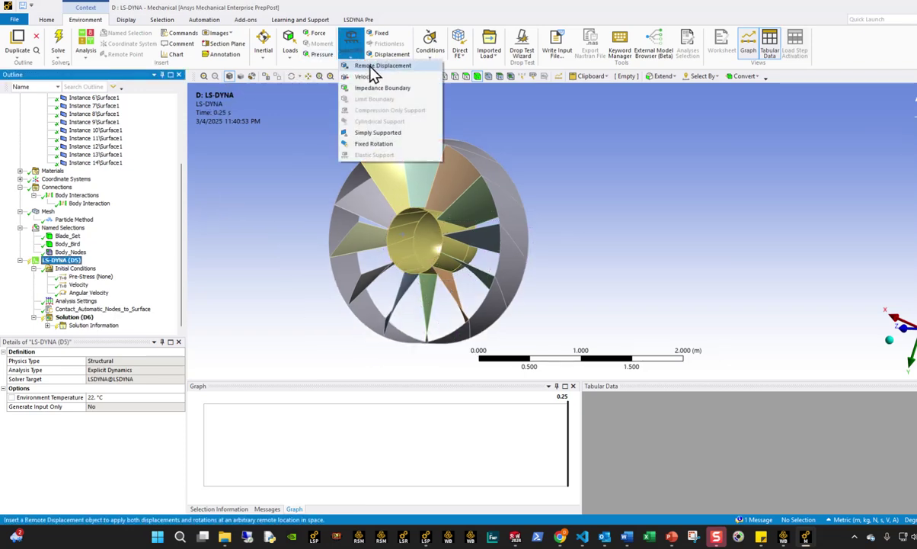
{"action": "left_click", "coordinate": [374, 67]}
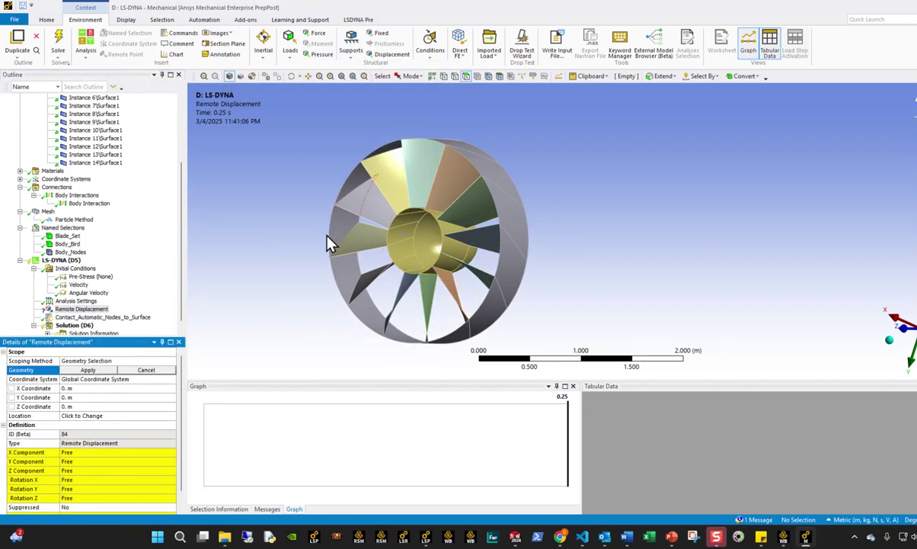
{"action": "left_click", "coordinate": [400, 248]}
{"action": "left_click", "coordinate": [409, 259], "text": "ctrl"}
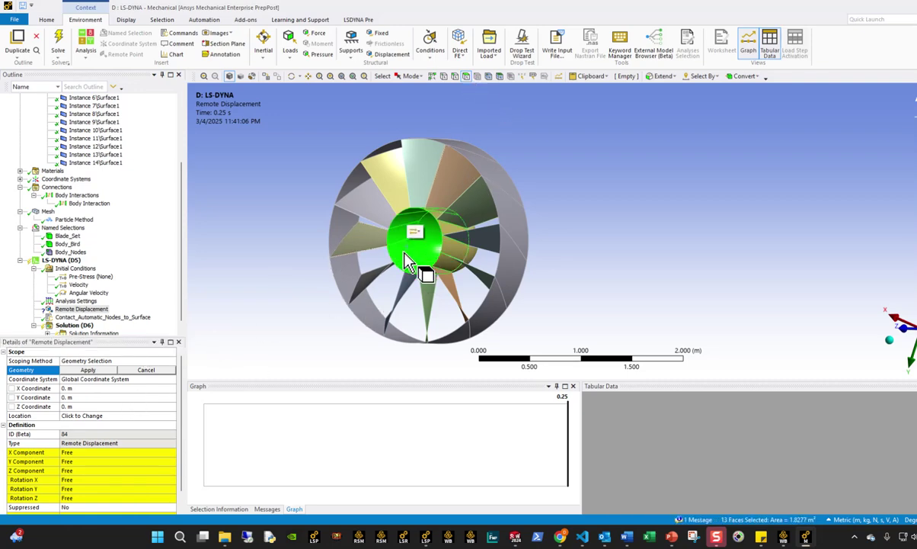
{"action": "left_click", "coordinate": [87, 370]}
Step: Set the Remote Displacement's X, Y and Z components to 0 m
{"action": "left_click", "coordinate": [124, 451]}
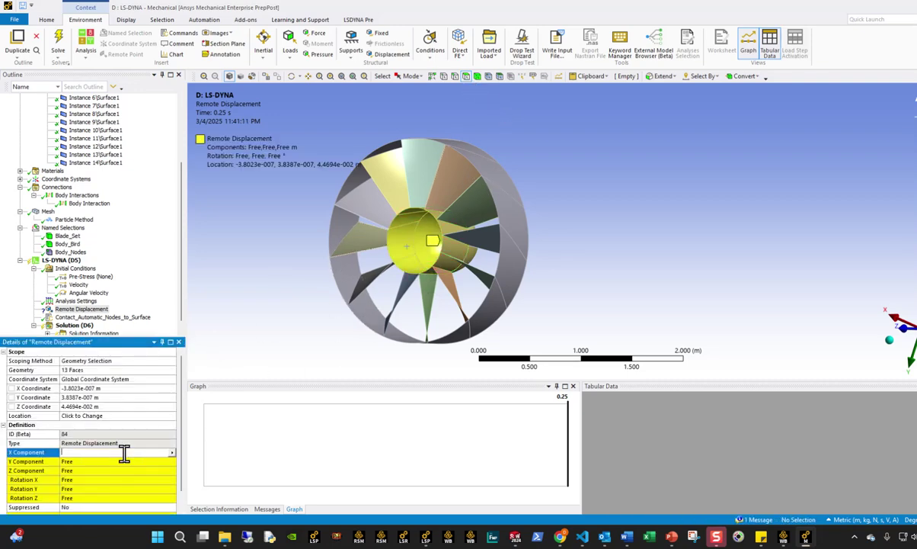
{"action": "scroll", "coordinate": [141, 454], "scroll_direction": "down", "scroll_amount": 1}
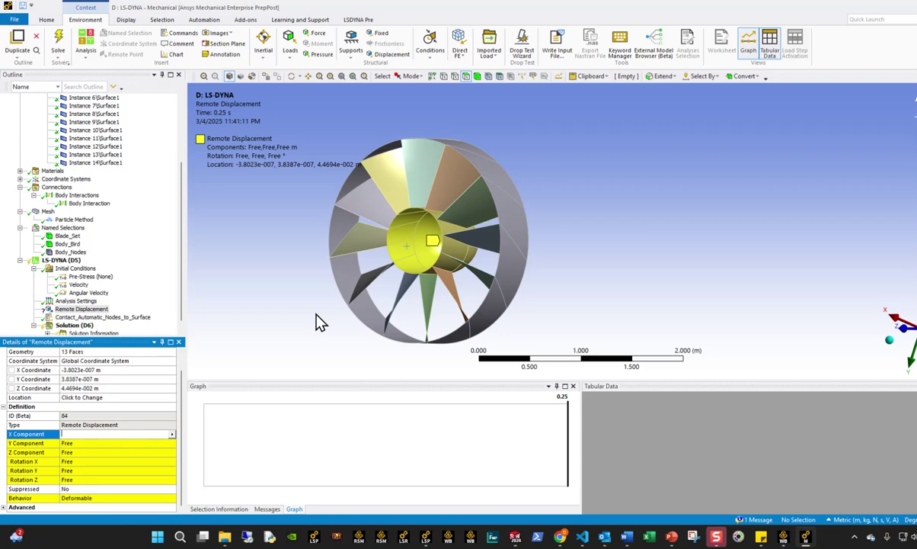
{"action": "type", "text": "0"}
{"action": "key", "text": "Return"}
{"action": "left_click", "coordinate": [90, 462]}
{"action": "type", "text": "0"}
{"action": "key", "text": "Return"}
{"action": "left_click", "coordinate": [88, 471]}
{"action": "type", "text": "0"}
{"action": "key", "text": "Return"}
Step: Set the Remote Displacement's Rotation X and Rotation Y to 0°, leaving Rotation Z free
{"action": "left_click", "coordinate": [66, 462]}
{"action": "type", "text": "0"}
{"action": "key", "text": "Return"}
{"action": "left_click", "coordinate": [90, 470]}
{"action": "type", "text": "0"}
{"action": "key", "text": "Return"}
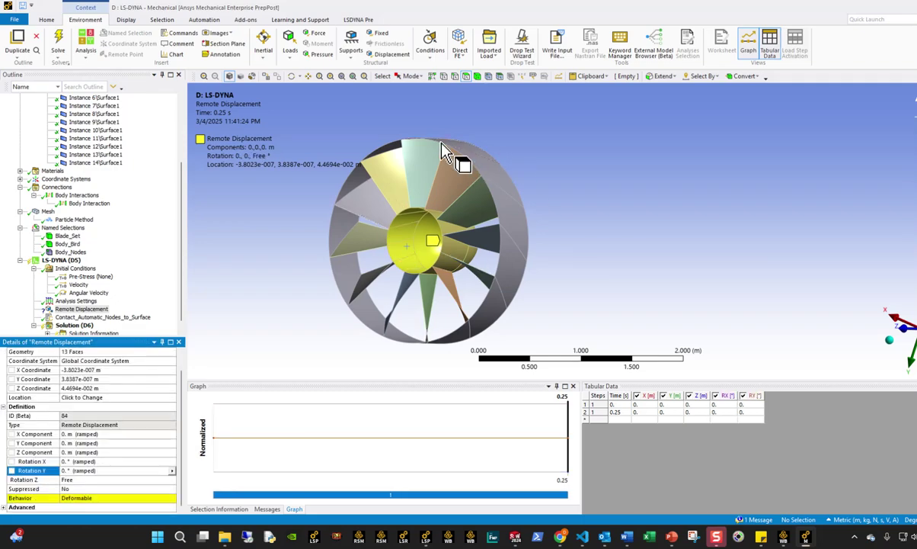
Step: Set the Remote Displacement's behavior to Rigid
{"action": "mouse_move", "coordinate": [411, 257]}
{"action": "middle_mouse_down"}
{"action": "mouse_move", "coordinate": [422, 250]}
{"action": "mouse_move", "coordinate": [413, 245]}
{"action": "middle_mouse_up"}
{"action": "left_click", "coordinate": [157, 503]}
{"action": "left_click", "coordinate": [171, 497]}
{"action": "left_click", "coordinate": [103, 506]}
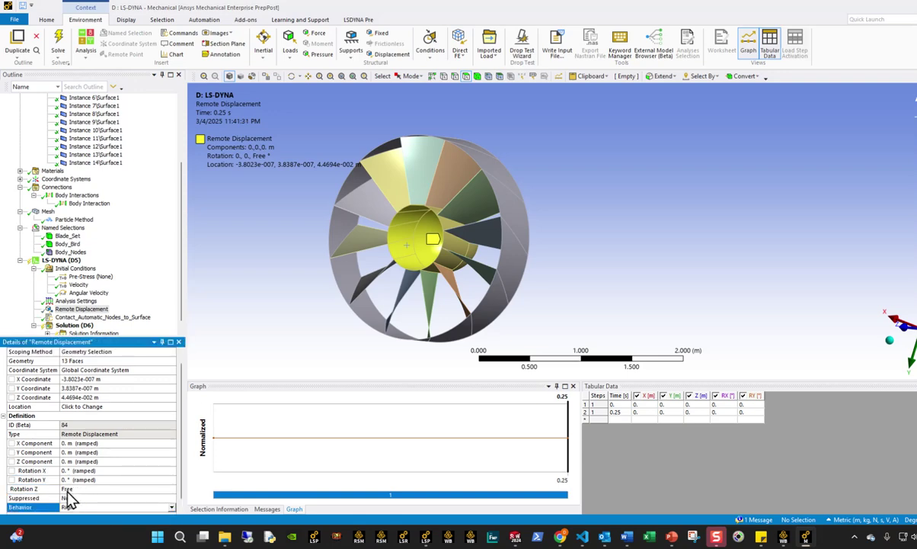
Step: Insert an inertial Rotational Velocity load for all bodies in the LS-DYNA environment
{"action": "left_click_drag", "start_coordinate": [438, 290], "coordinate": [242, 283]}
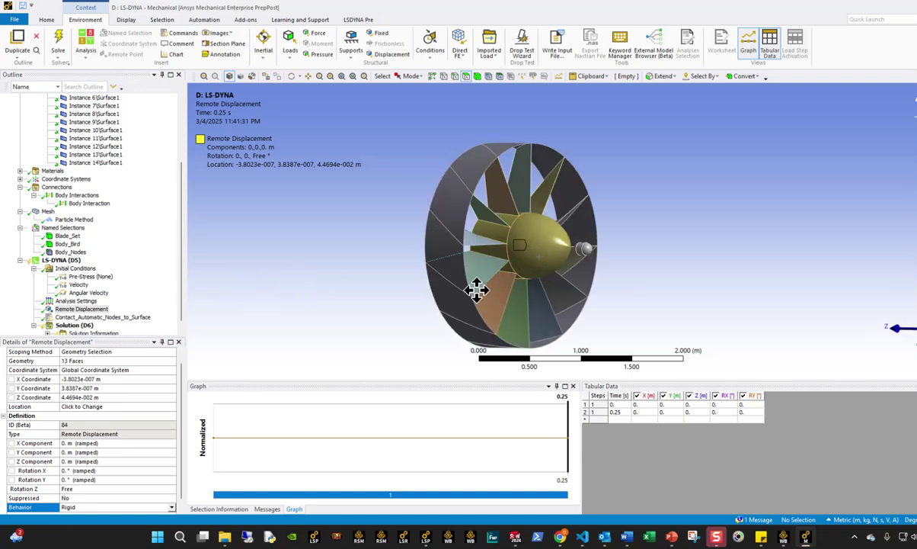
{"action": "left_click_drag", "start_coordinate": [475, 289], "coordinate": [425, 272]}
{"action": "left_click", "coordinate": [53, 260]}
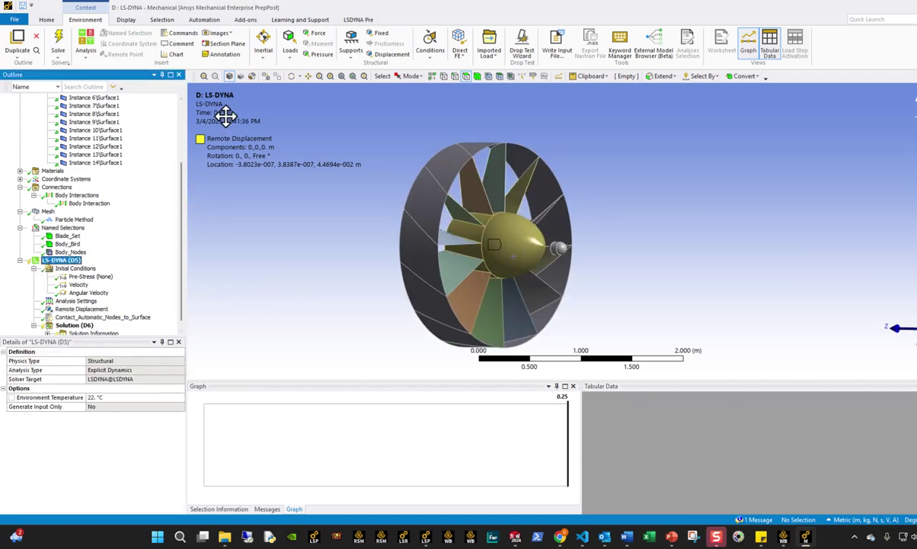
{"action": "left_click", "coordinate": [352, 47]}
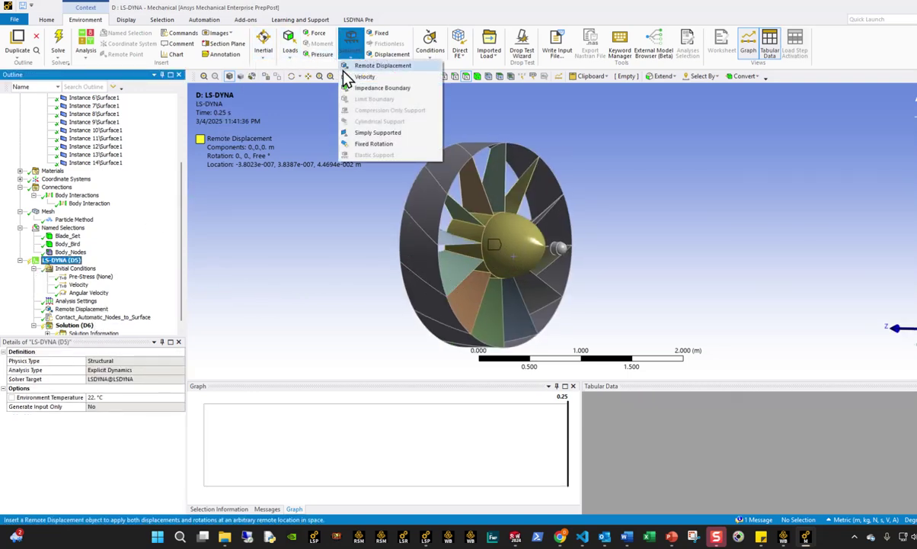
{"action": "left_click", "coordinate": [263, 47]}
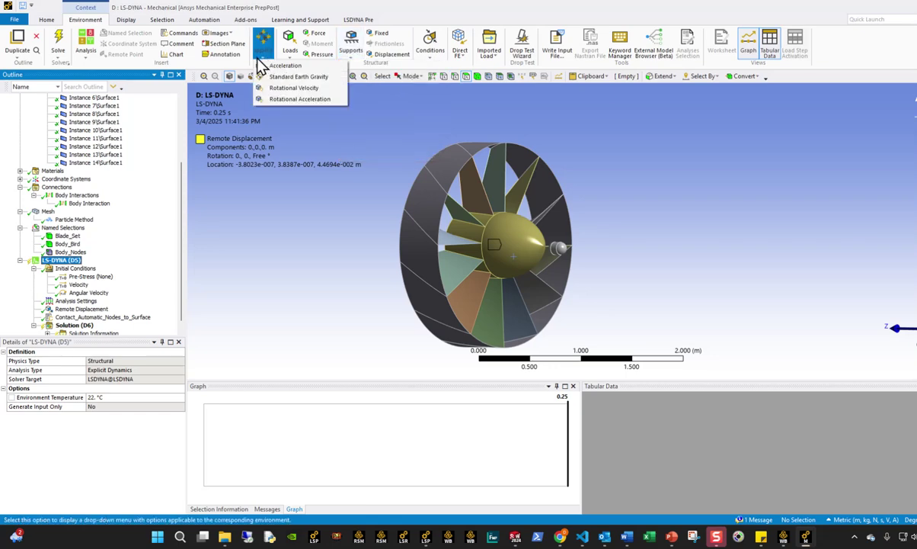
{"action": "left_click", "coordinate": [290, 88]}
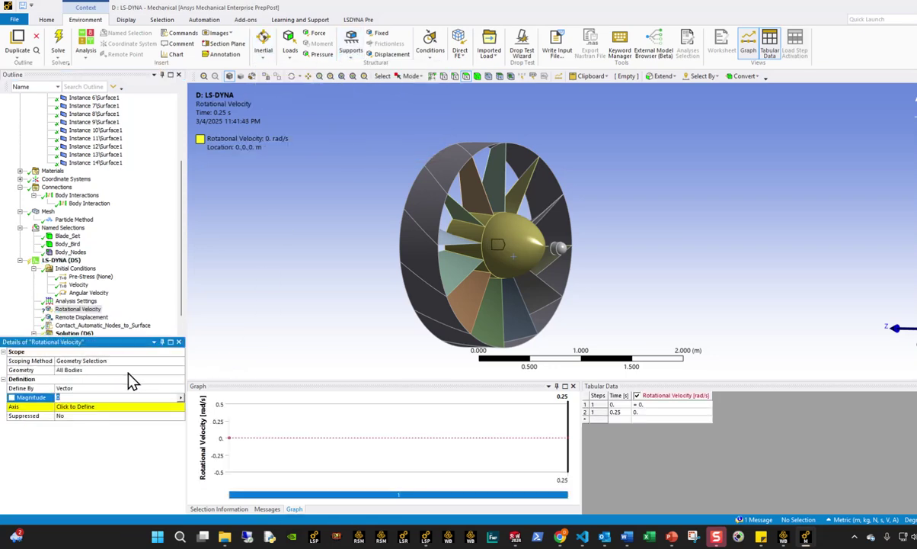
Step: Define the Rotational Velocity by components, set its Z component to 225 rad/s and check the rotation direction on the fan
{"action": "middle_click_drag", "start_coordinate": [435, 287], "coordinate": [348, 314]}
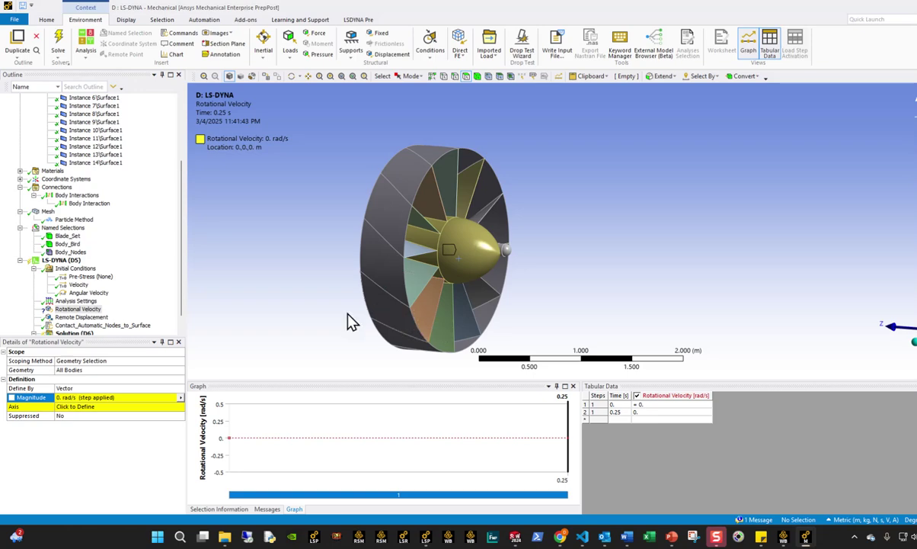
{"action": "double_click", "coordinate": [106, 388]}
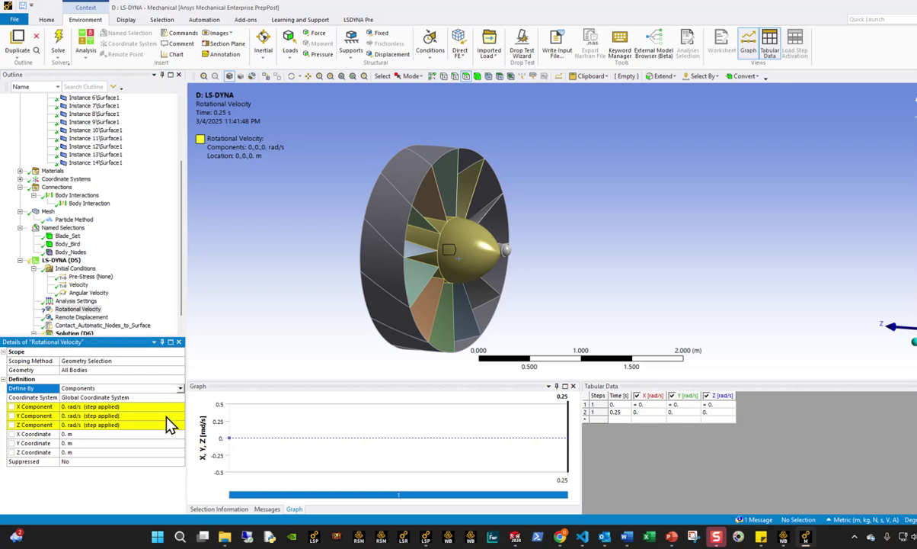
{"action": "left_click", "coordinate": [100, 425]}
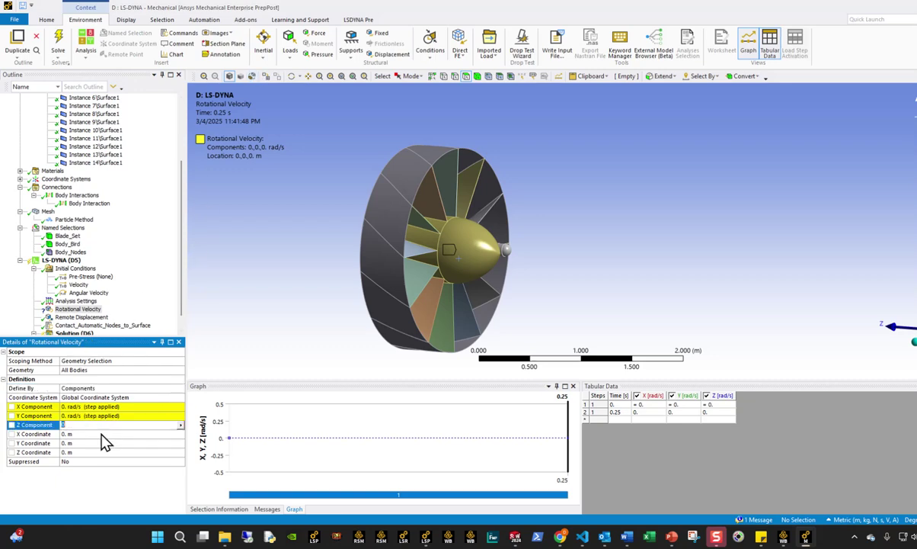
{"action": "key", "text": "Return"}
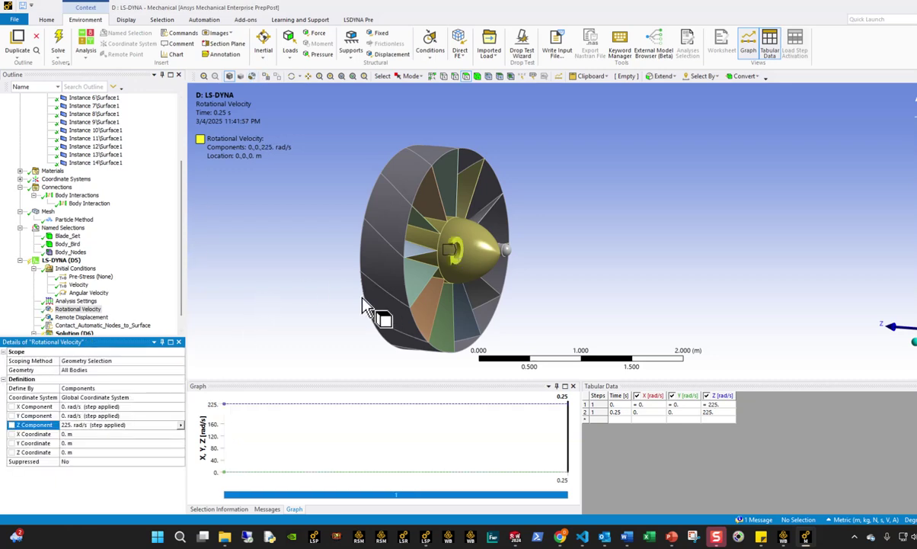
{"action": "middle_click_drag", "start_coordinate": [396, 305], "coordinate": [303, 286]}
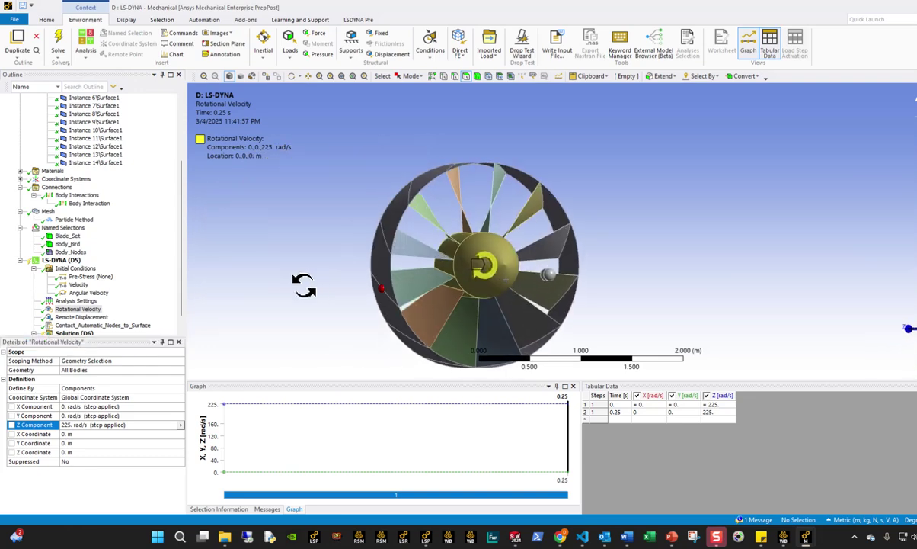
{"action": "middle_click_drag", "start_coordinate": [409, 287], "coordinate": [349, 225], "text": "ctrl"}
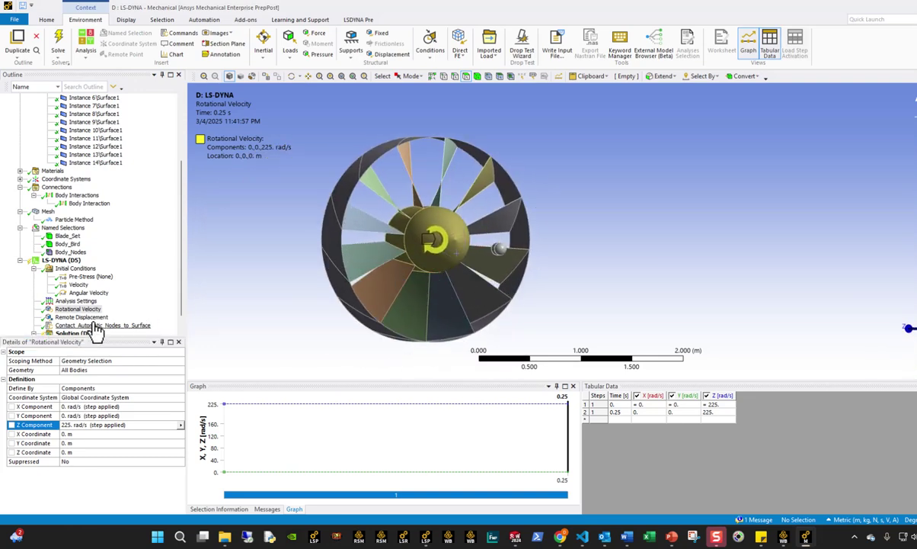
Step: Insert an explicit Dynamic Relaxation, keep its scope on All Bodies and set its Convergence Type to the termination option
{"action": "left_click", "coordinate": [61, 260]}
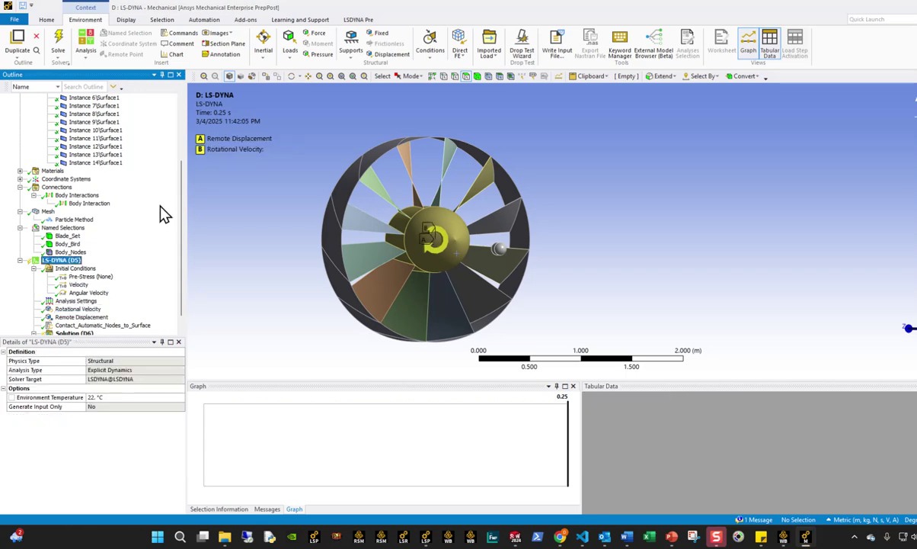
{"action": "left_click", "coordinate": [358, 19]}
{"action": "left_click", "coordinate": [221, 48]}
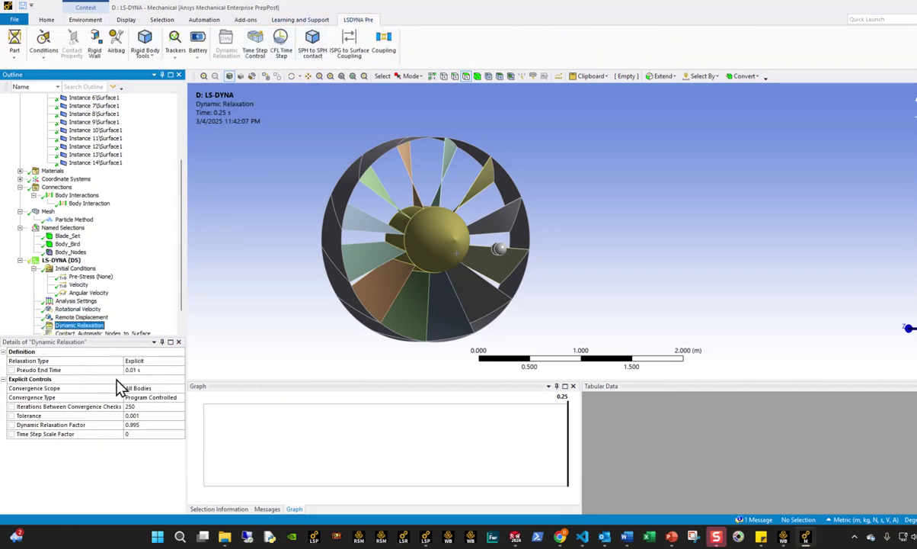
{"action": "left_click", "coordinate": [157, 387]}
{"action": "left_click", "coordinate": [181, 388]}
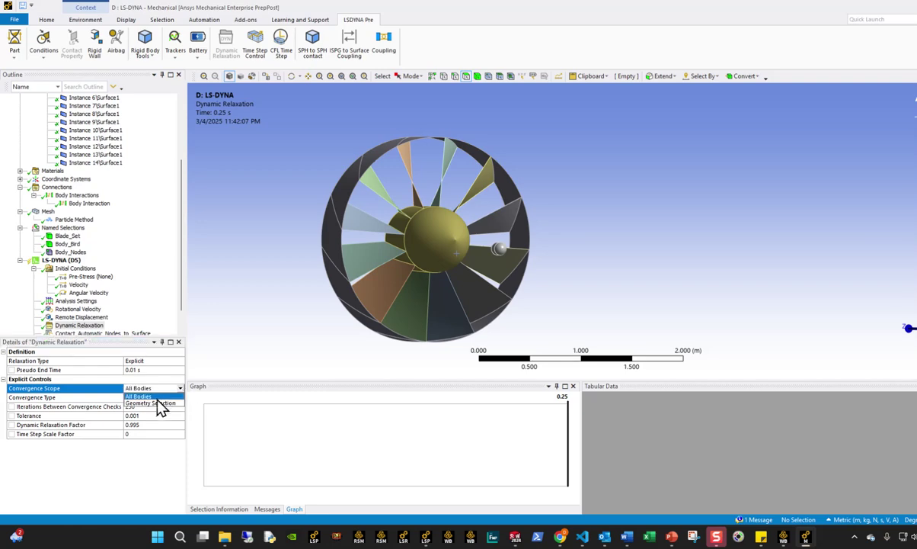
{"action": "left_click", "coordinate": [172, 397]}
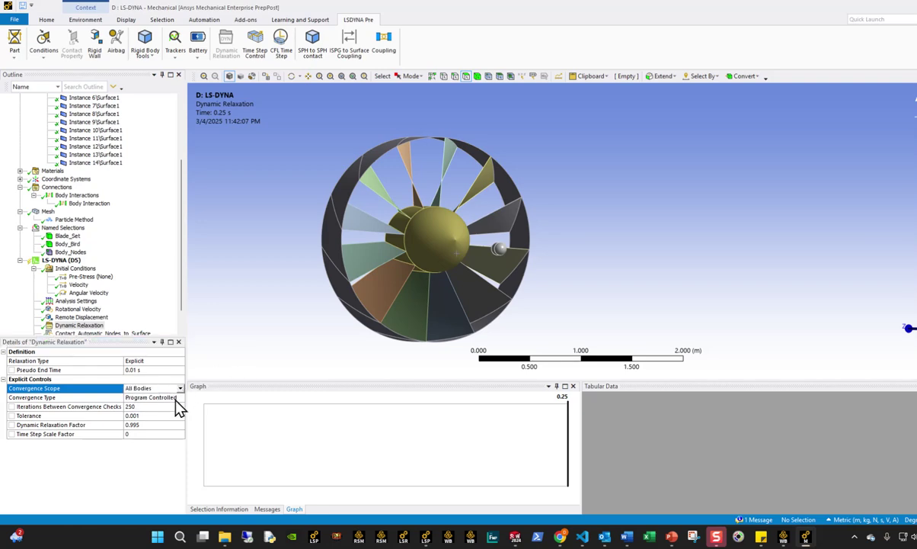
{"action": "left_click", "coordinate": [180, 397]}
{"action": "left_click", "coordinate": [181, 397]}
{"action": "left_click", "coordinate": [164, 415]}
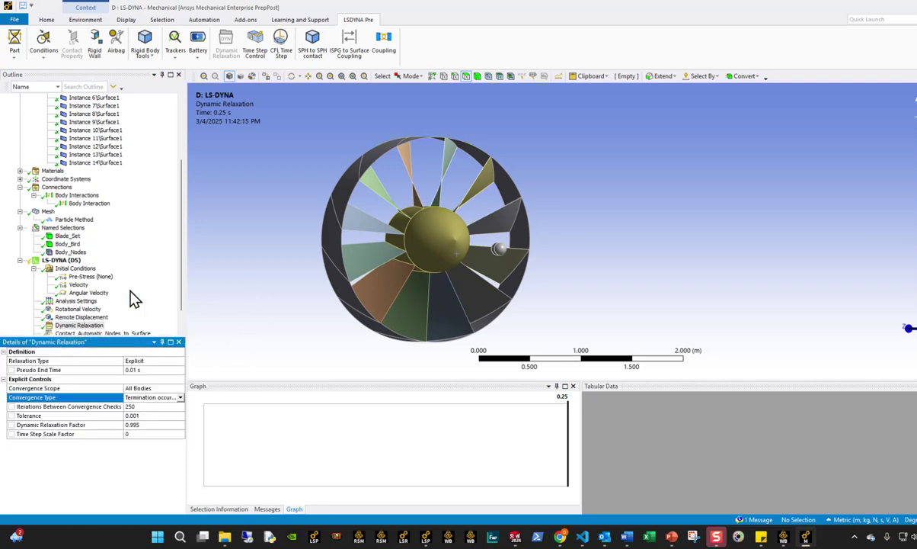
Step: Add a general load under Dynamic Relaxation and assign the Rotational Velocity as its preload
{"action": "right_click", "coordinate": [90, 326]}
{"action": "mouse_move", "coordinate": [112, 335]}
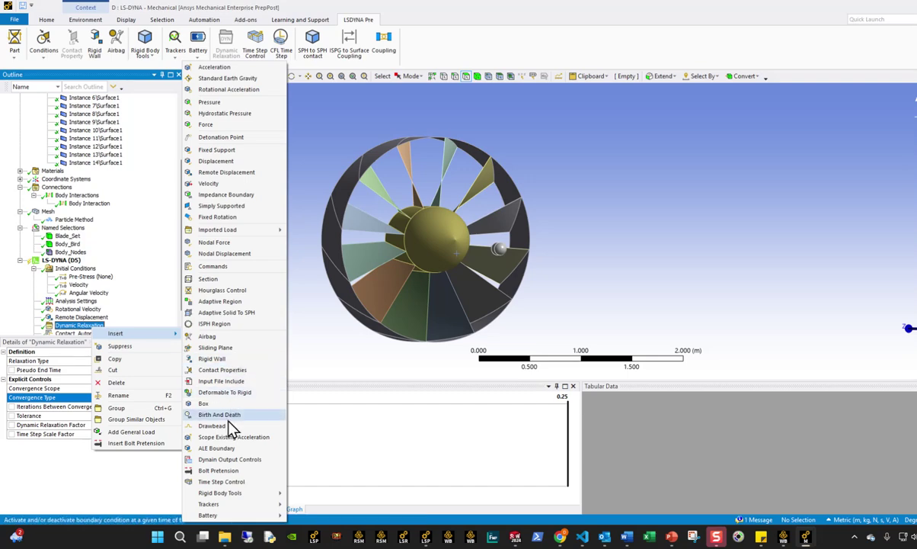
{"action": "left_click", "coordinate": [150, 431]}
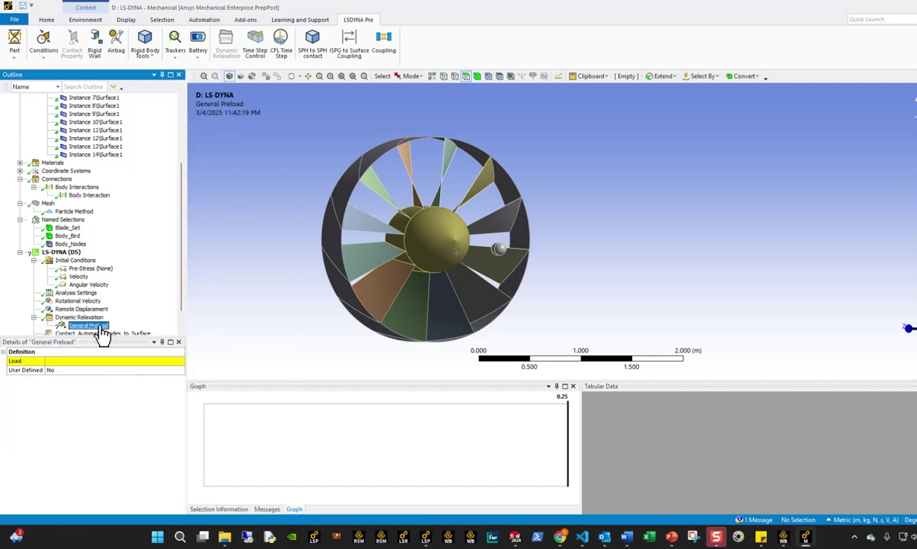
{"action": "left_click", "coordinate": [128, 359]}
{"action": "middle_click_drag", "start_coordinate": [358, 304], "coordinate": [392, 299]}
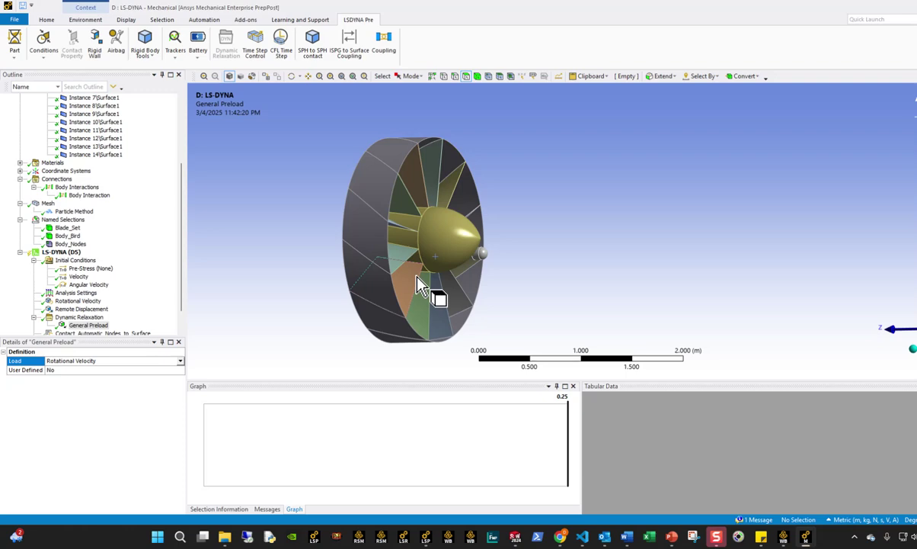
Step: Review the initial velocities, Rotational Velocity, General Preload and Remote Displacement definitions
{"action": "left_click", "coordinate": [88, 268]}
{"action": "left_click", "coordinate": [79, 276]}
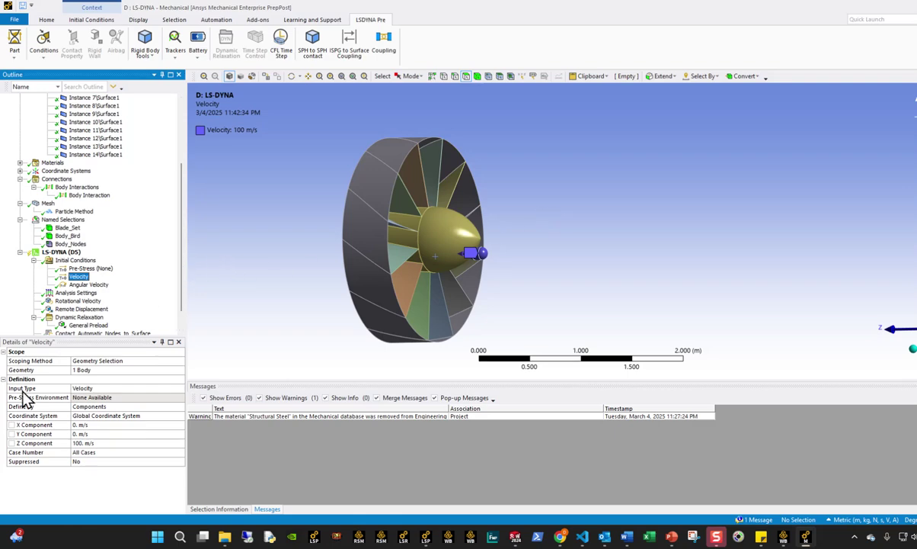
{"action": "scroll", "coordinate": [109, 313], "scroll_direction": "down", "scroll_amount": 1}
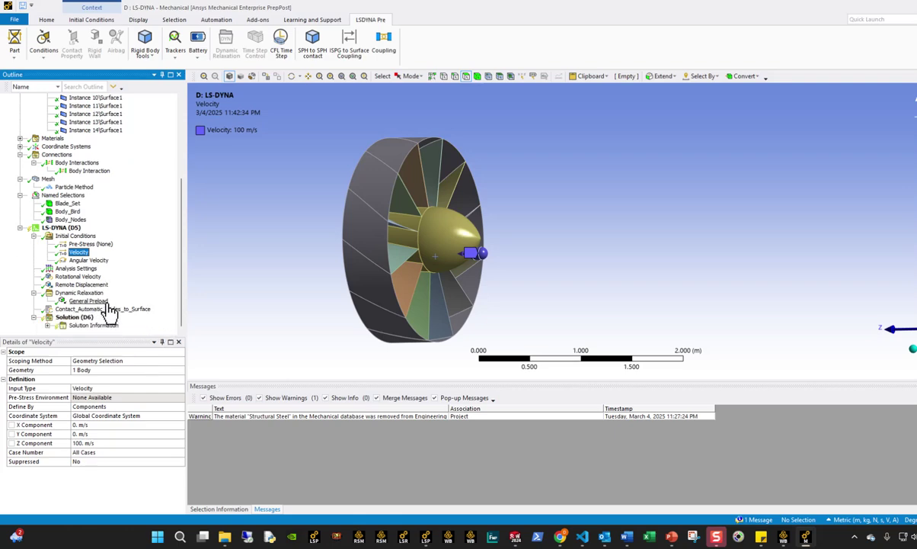
{"action": "left_click", "coordinate": [88, 261]}
{"action": "left_click", "coordinate": [84, 276]}
{"action": "left_click", "coordinate": [88, 301]}
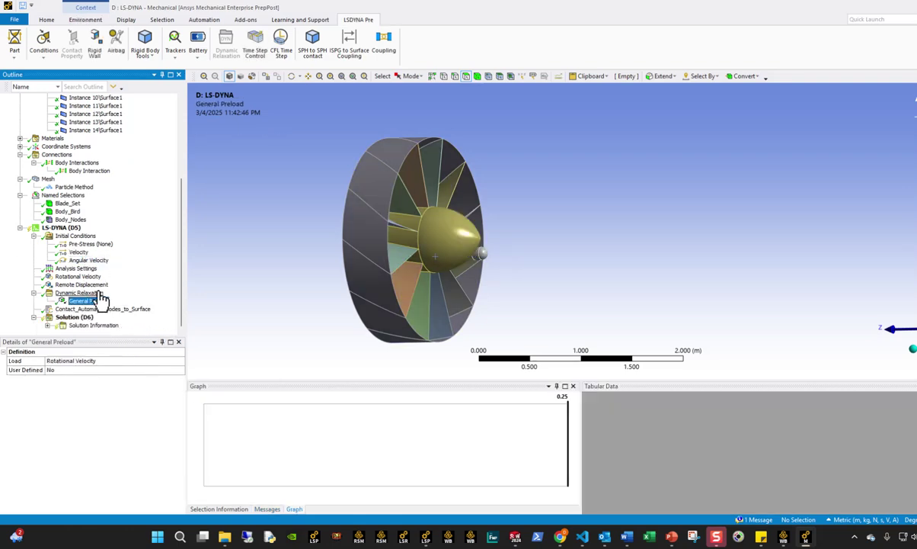
{"action": "left_click", "coordinate": [100, 286]}
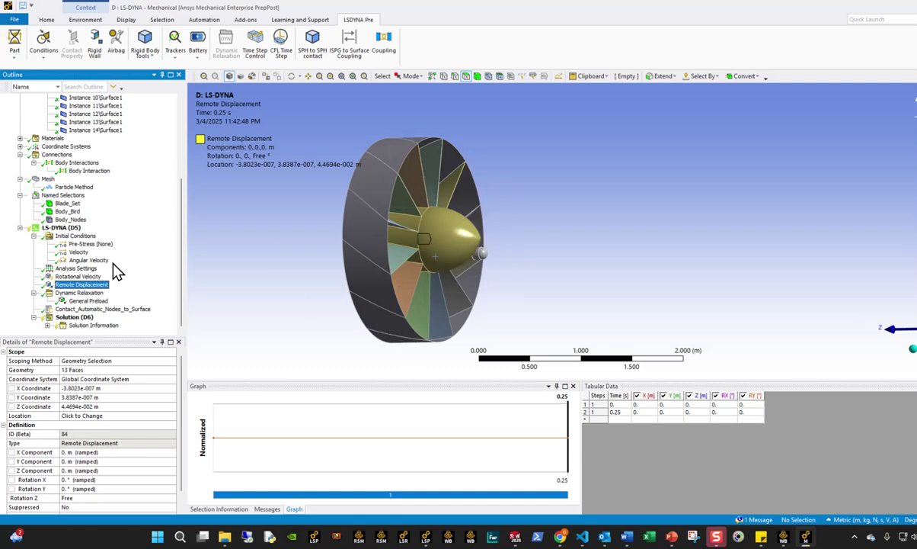
Step: Insert a Section under LS-DYNA (D5), scope it to the bird body and set its Method to SPH, keeping the Program Controlled formulation
{"action": "left_click", "coordinate": [61, 227]}
{"action": "left_click", "coordinate": [43, 42]}
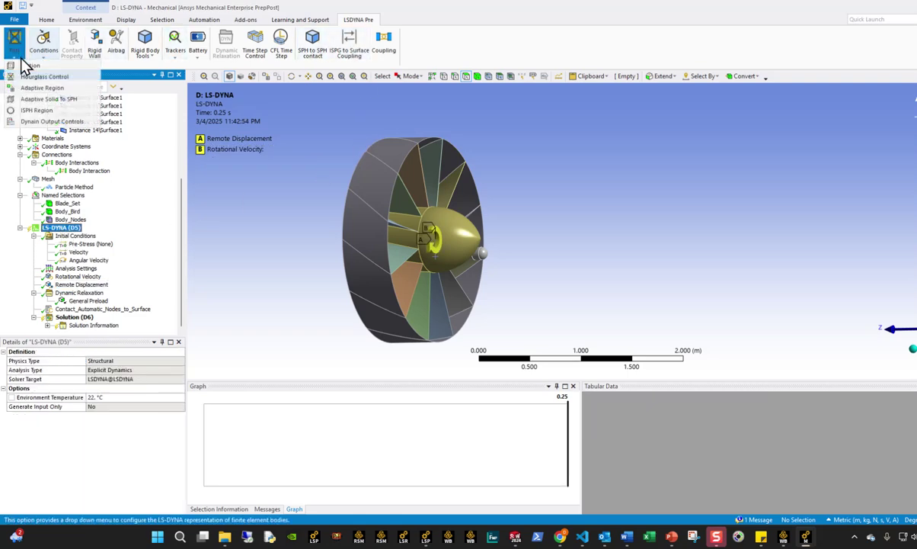
{"action": "left_click", "coordinate": [31, 90]}
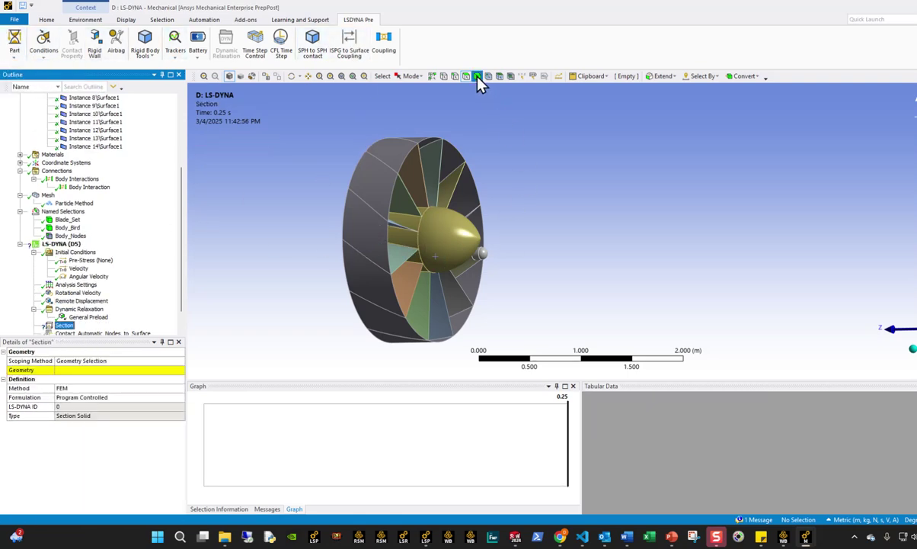
{"action": "left_click", "coordinate": [482, 254]}
{"action": "left_click", "coordinate": [110, 369]}
{"action": "left_click", "coordinate": [114, 370]}
{"action": "left_click", "coordinate": [181, 388]}
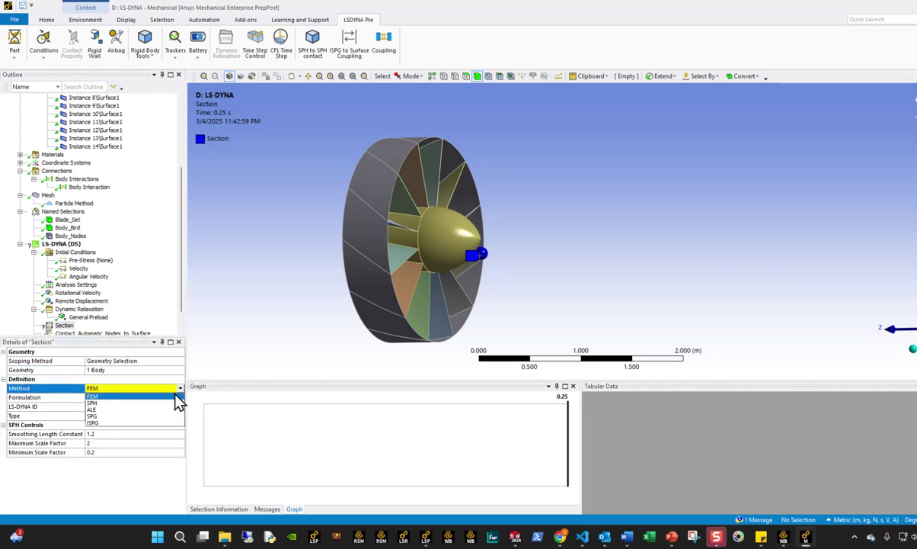
{"action": "left_click", "coordinate": [93, 403]}
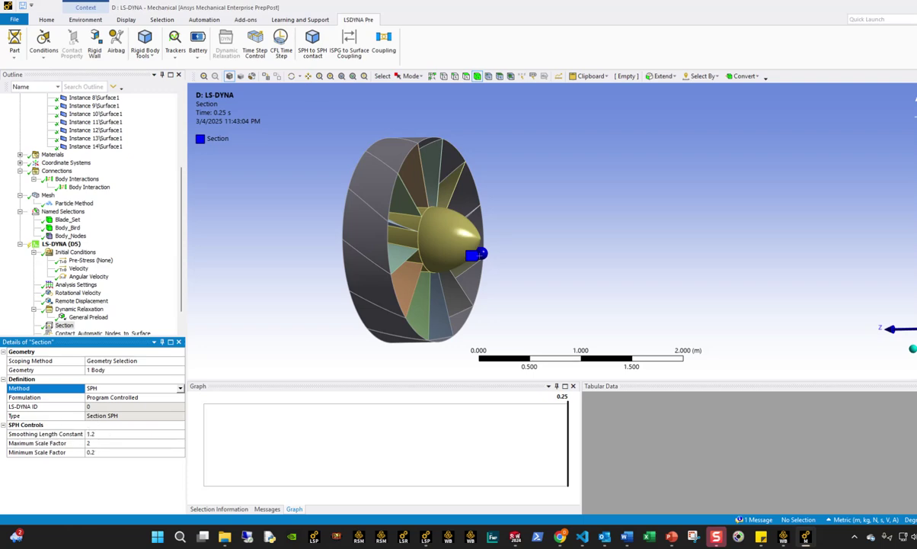
{"action": "left_click", "coordinate": [174, 397]}
{"action": "left_click", "coordinate": [179, 397]}
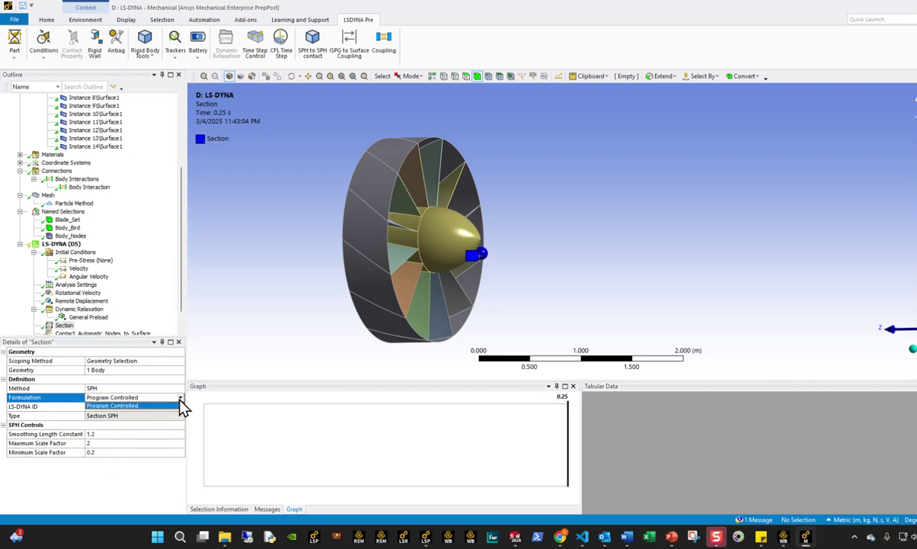
{"action": "left_click", "coordinate": [241, 344]}
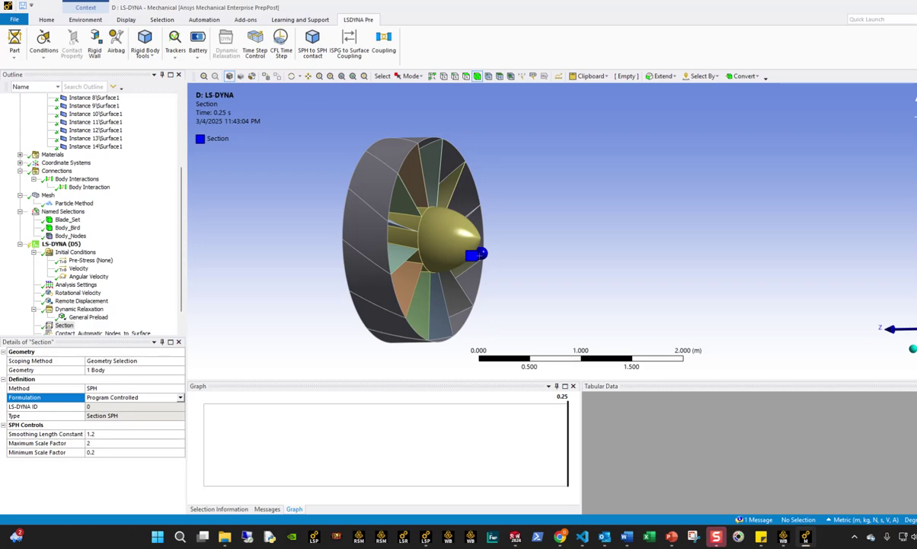
Step: In the Analysis Settings, set Calculate Results At under Time History Output Controls to Never
{"action": "scroll", "coordinate": [80, 320], "scroll_direction": "down", "scroll_amount": 1}
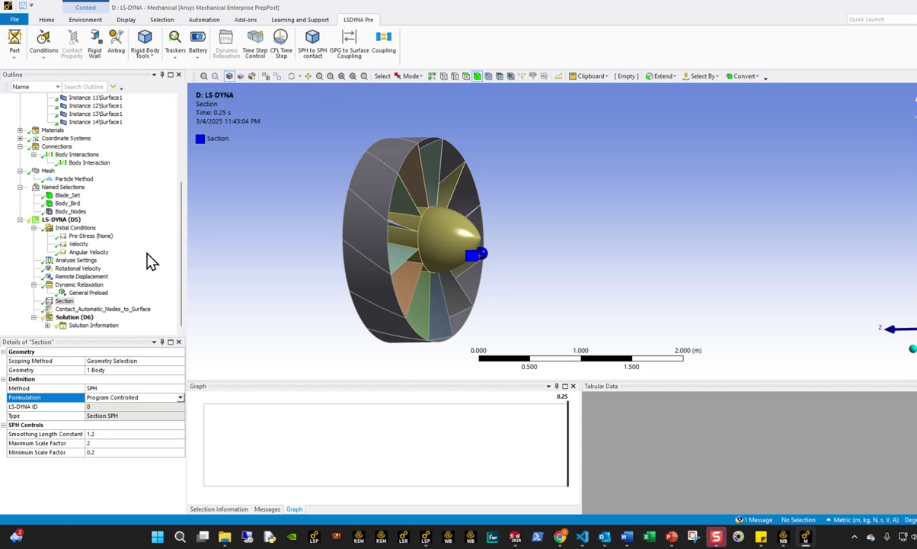
{"action": "left_click", "coordinate": [77, 252]}
{"action": "left_click", "coordinate": [76, 260]}
{"action": "scroll", "coordinate": [160, 491], "scroll_direction": "down", "scroll_amount": 10}
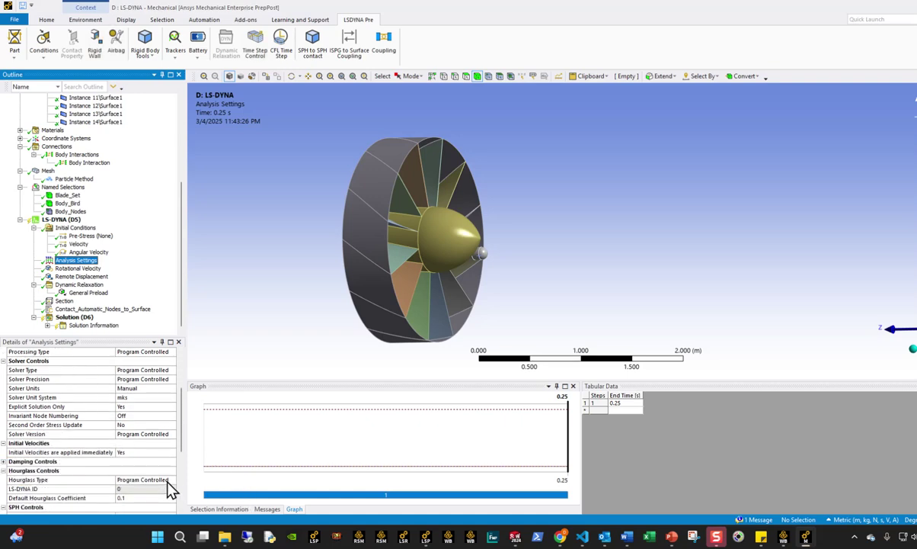
{"action": "left_click", "coordinate": [162, 497]}
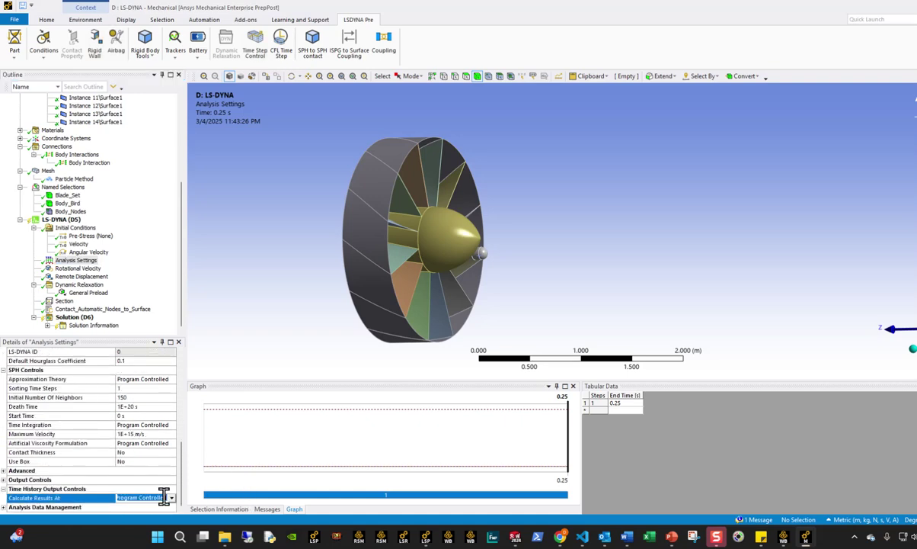
{"action": "left_click", "coordinate": [171, 498]}
{"action": "left_click", "coordinate": [137, 521]}
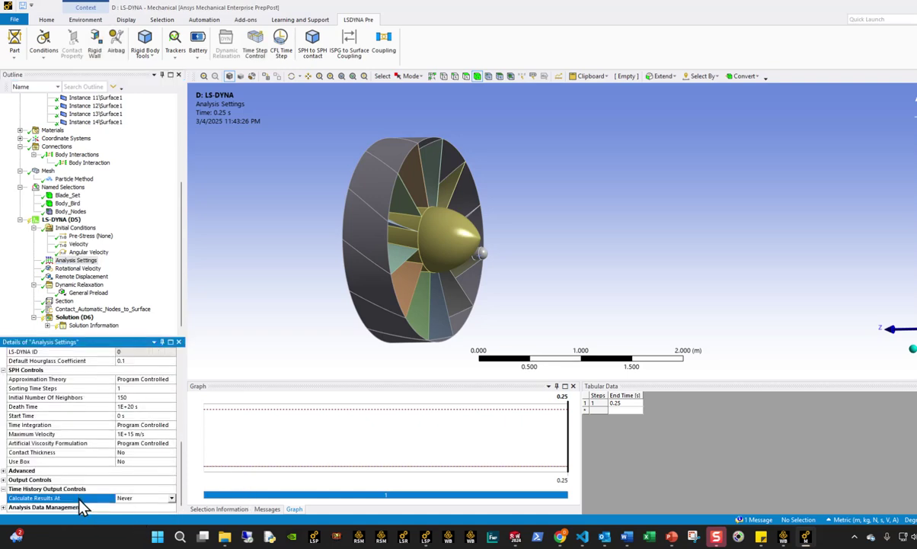
Step: Set Default Solver Controls Cards to Omit in the Advanced analysis settings and review the SPH Controls
{"action": "scroll", "coordinate": [99, 430], "scroll_direction": "up", "scroll_amount": 2}
{"action": "left_click", "coordinate": [161, 434]}
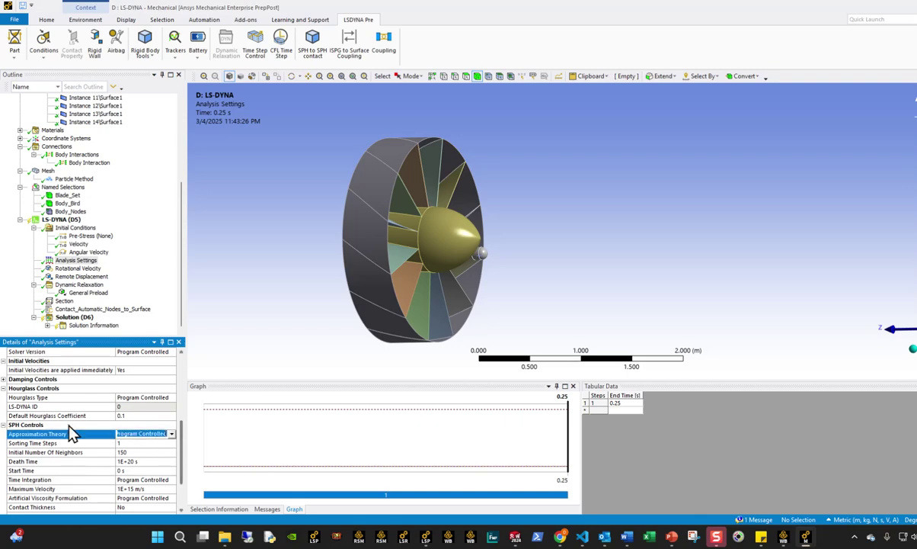
{"action": "scroll", "coordinate": [12, 430], "scroll_direction": "down", "scroll_amount": 2}
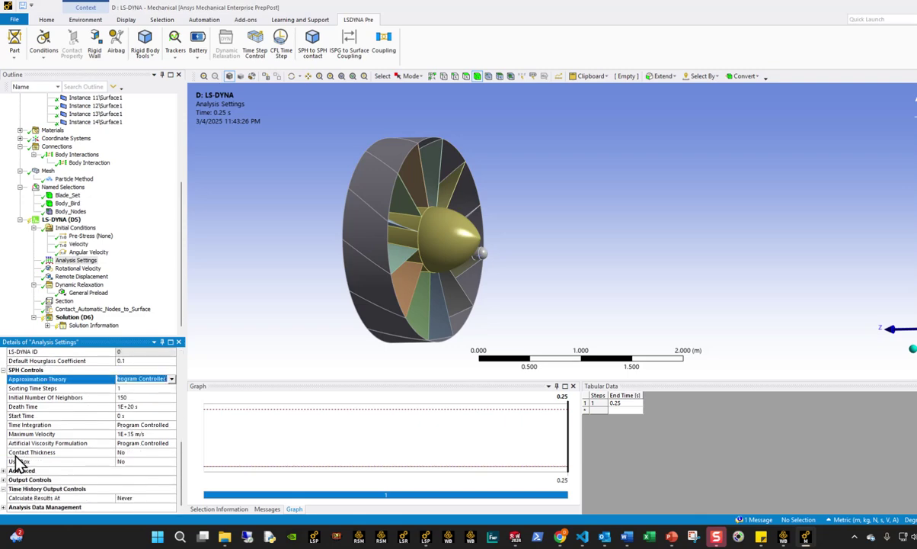
{"action": "left_click", "coordinate": [11, 472]}
{"action": "scroll", "coordinate": [107, 472], "scroll_direction": "down", "scroll_amount": 2}
{"action": "left_click", "coordinate": [157, 442]}
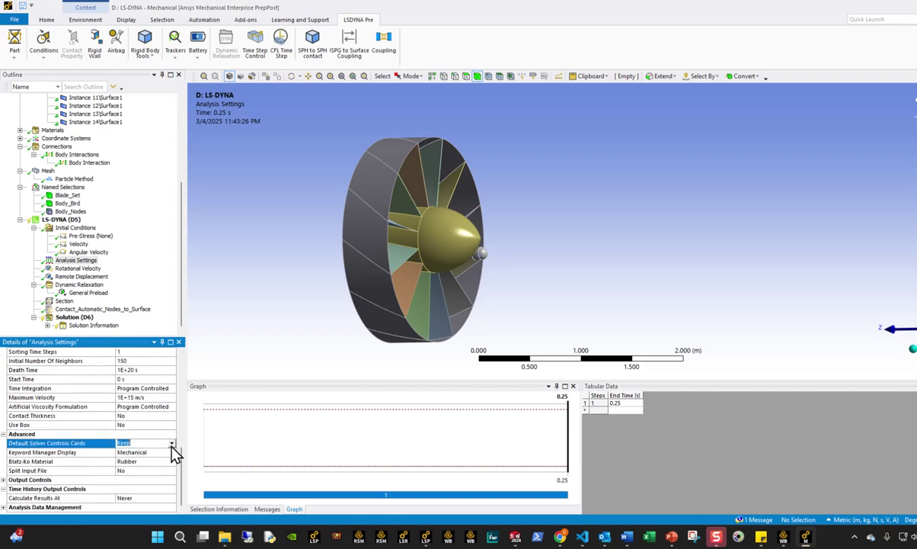
{"action": "left_click", "coordinate": [172, 443]}
{"action": "left_click", "coordinate": [139, 458]}
{"action": "scroll", "coordinate": [145, 456], "scroll_direction": "up", "scroll_amount": 1}
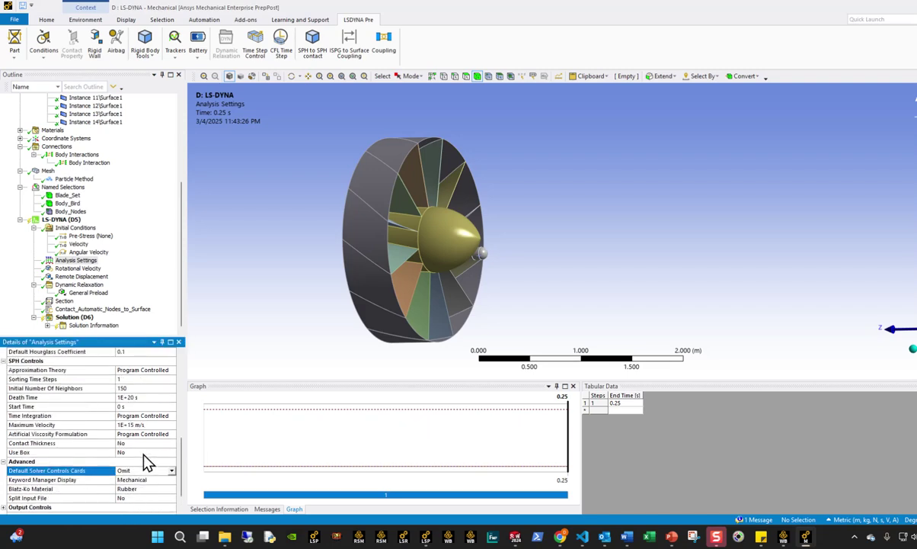
{"action": "scroll", "coordinate": [147, 461], "scroll_direction": "up", "scroll_amount": 1}
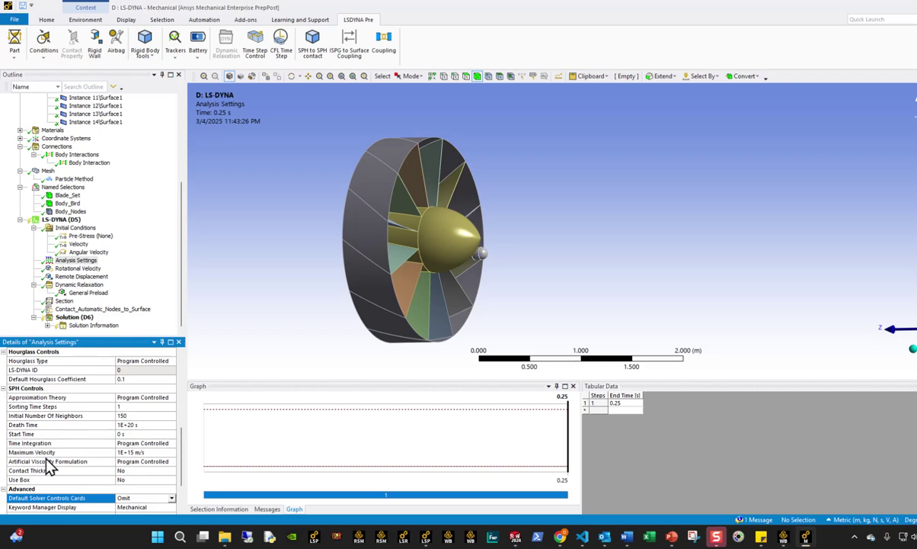
{"action": "scroll", "coordinate": [114, 204], "scroll_direction": "up", "scroll_amount": 4}
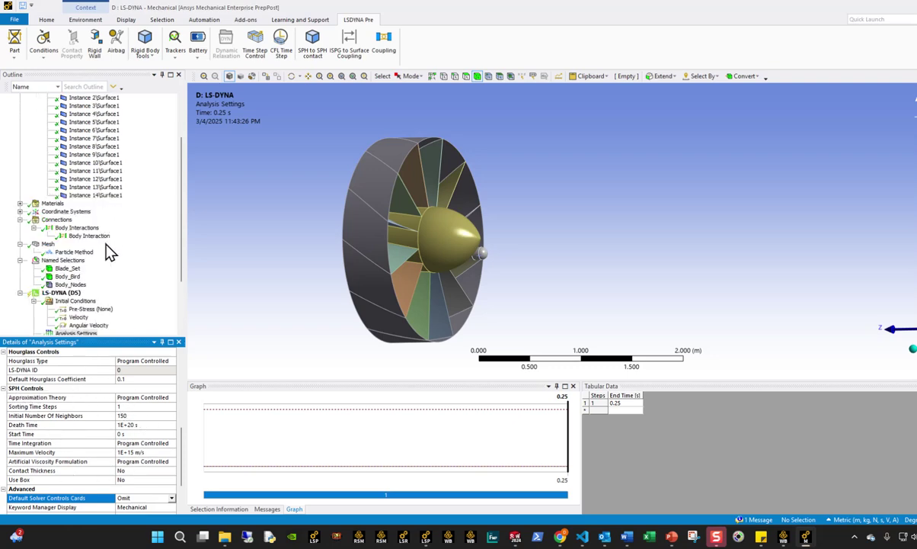
{"action": "scroll", "coordinate": [125, 465], "scroll_direction": "down", "scroll_amount": 1}
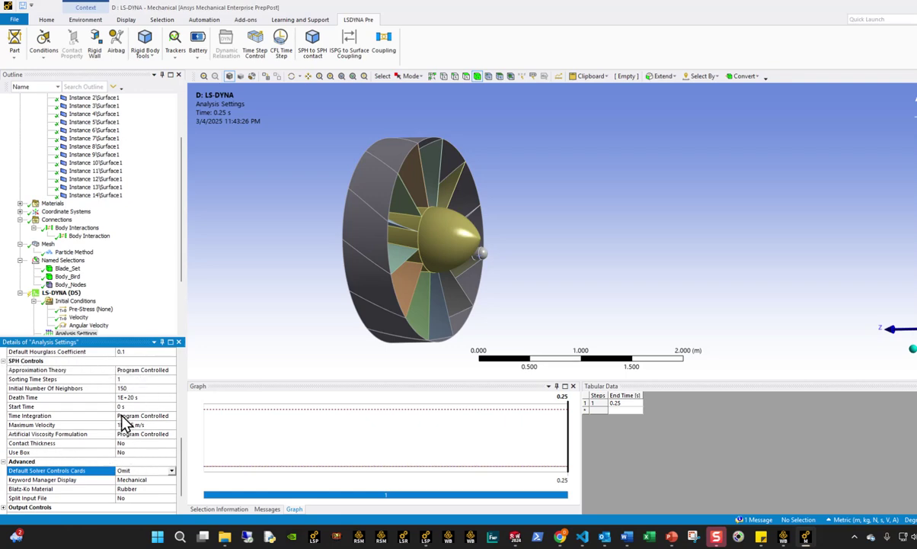
Step: Insert two keyword command snippets under LS-DYNA (D5) and rename them Control and Database
{"action": "scroll", "coordinate": [143, 297], "scroll_direction": "down", "scroll_amount": 3}
{"action": "right_click", "coordinate": [65, 221]}
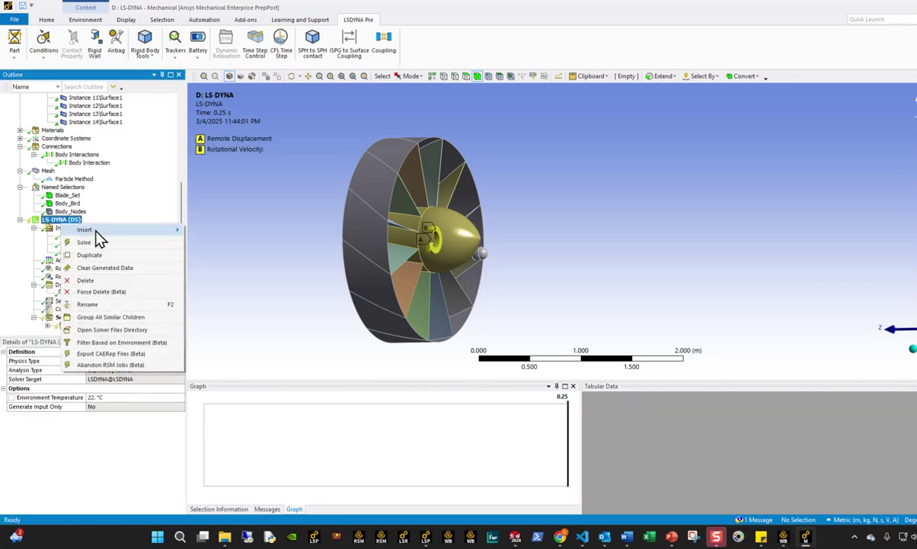
{"action": "mouse_move", "coordinate": [95, 231]}
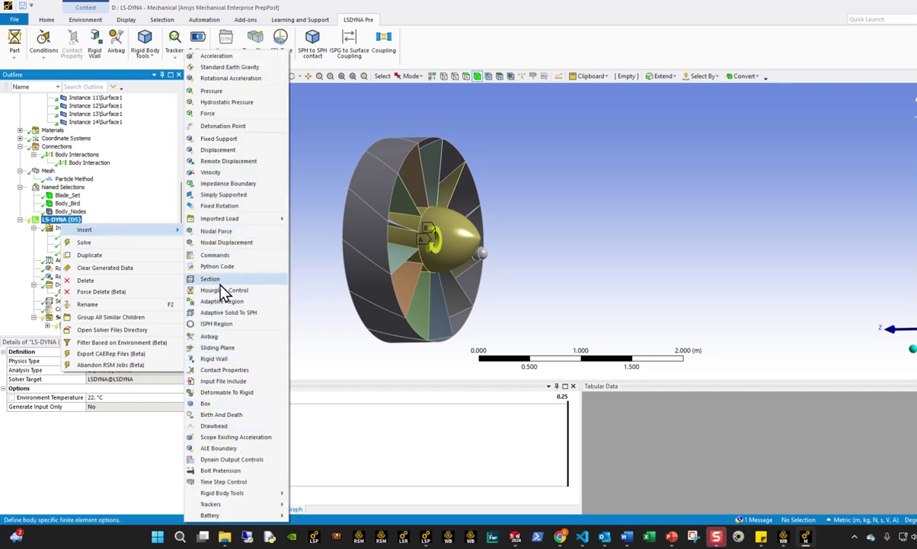
{"action": "left_click", "coordinate": [215, 255]}
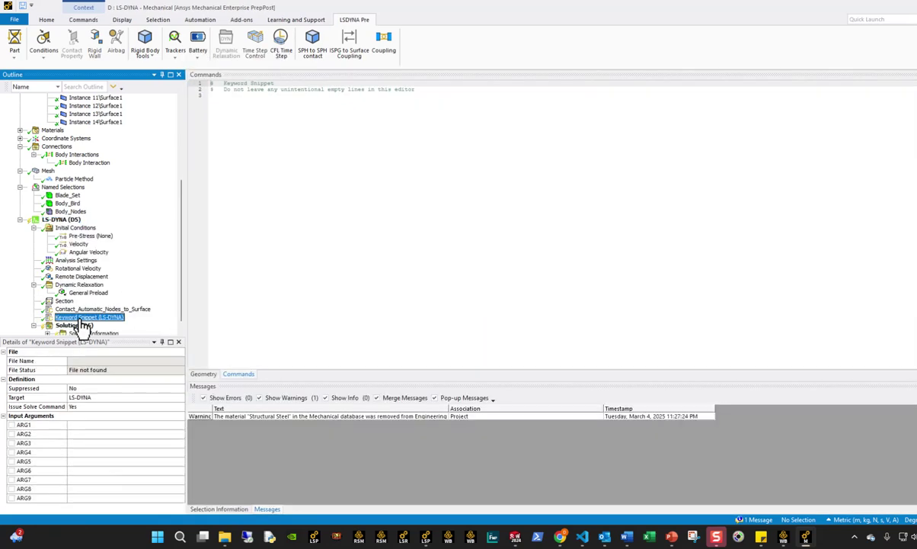
{"action": "left_click", "coordinate": [64, 219]}
{"action": "right_click", "coordinate": [67, 219]}
{"action": "mouse_move", "coordinate": [111, 229]}
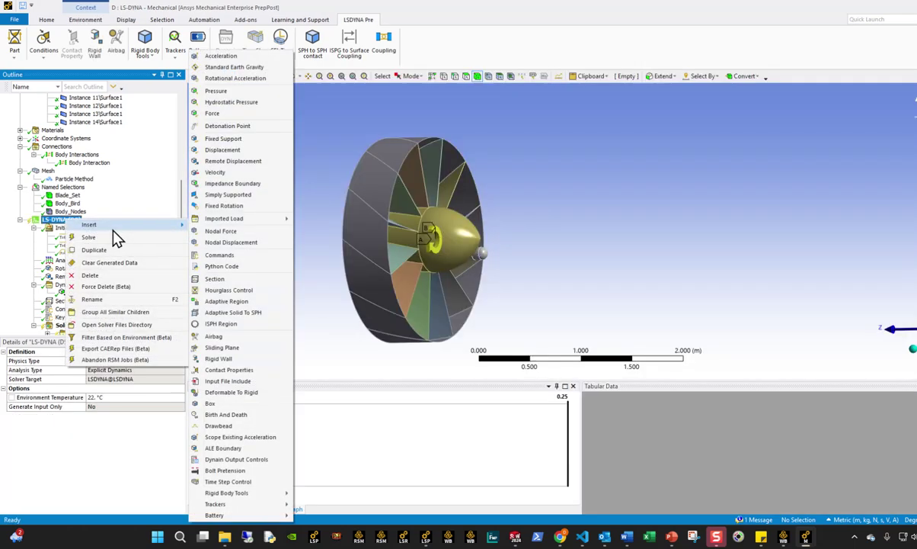
{"action": "left_click", "coordinate": [236, 260]}
{"action": "type", "text": "Control"}
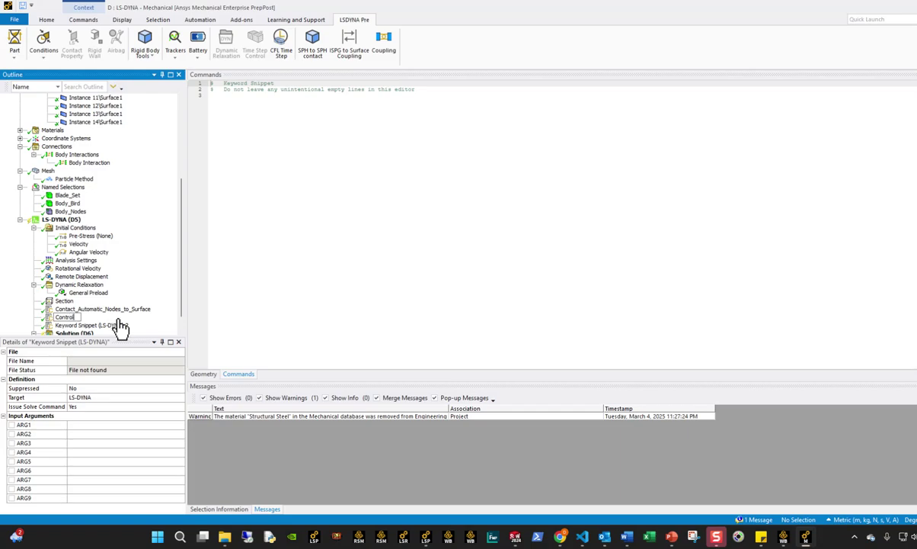
{"action": "left_click", "coordinate": [119, 326]}
{"action": "key", "text": "F2"}
{"action": "type", "text": "Database"}
{"action": "key", "text": "Return"}
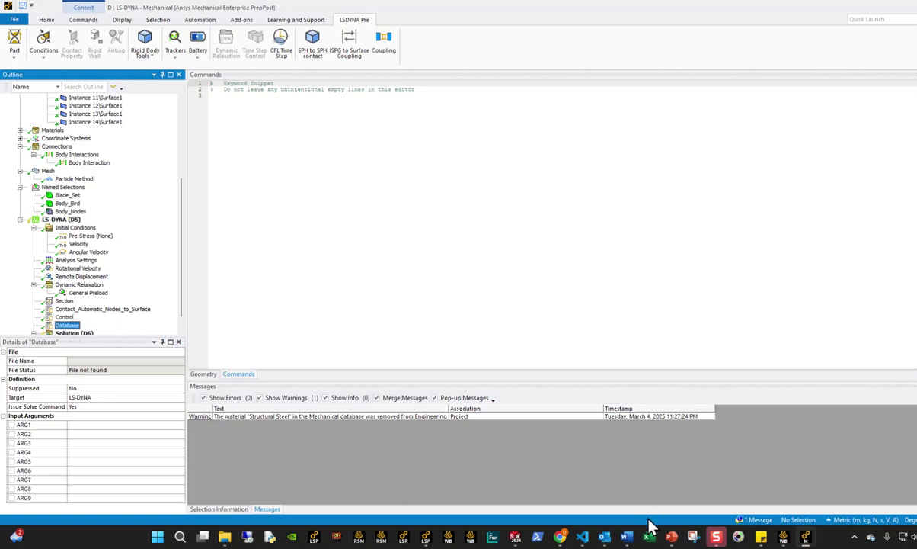
Step: Switch to Visual Studio Code and open Default_Control.k from the Dyna_Keycards folder
{"action": "left_click", "coordinate": [582, 537]}
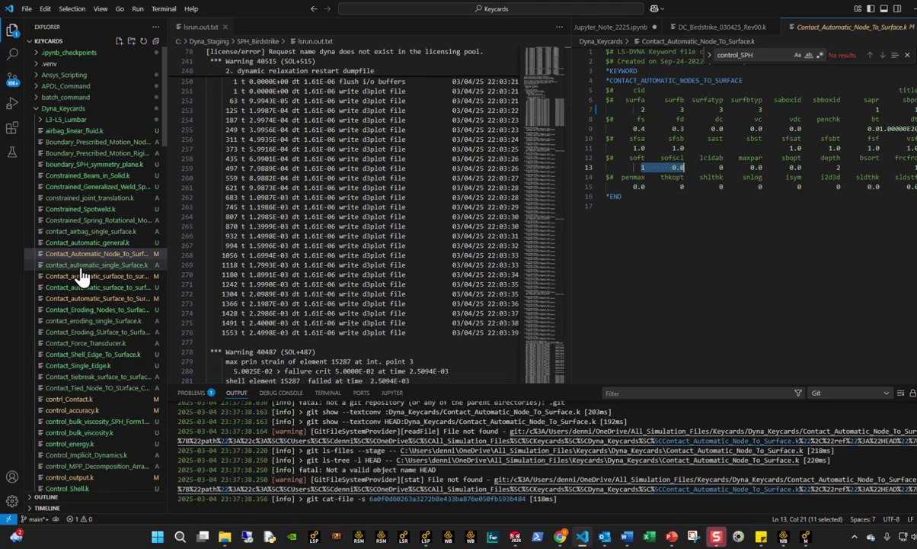
{"action": "scroll", "coordinate": [91, 335], "scroll_direction": "down", "scroll_amount": 2}
{"action": "scroll", "coordinate": [103, 372], "scroll_direction": "down", "scroll_amount": 2}
{"action": "scroll", "coordinate": [106, 370], "scroll_direction": "down", "scroll_amount": 2}
{"action": "scroll", "coordinate": [117, 411], "scroll_direction": "down", "scroll_amount": 1}
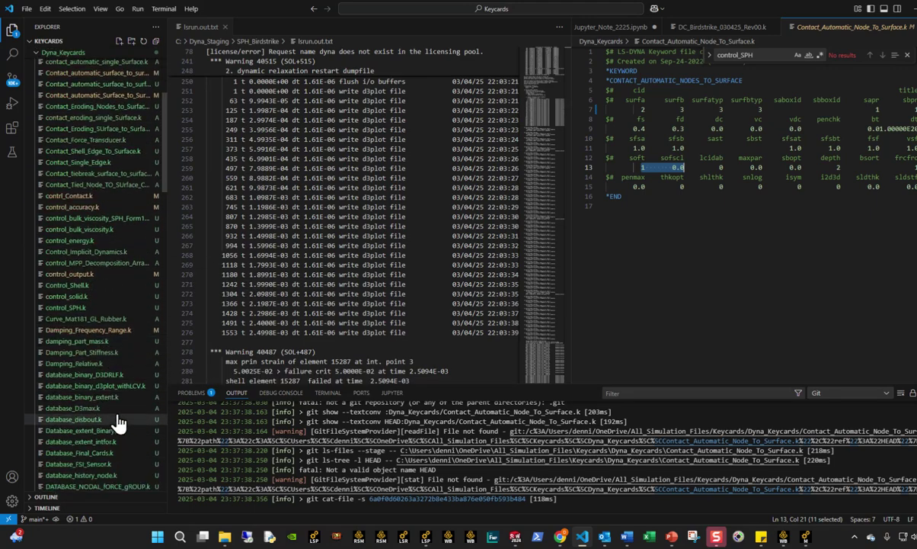
{"action": "scroll", "coordinate": [115, 419], "scroll_direction": "down", "scroll_amount": 2}
{"action": "scroll", "coordinate": [113, 455], "scroll_direction": "down", "scroll_amount": 1}
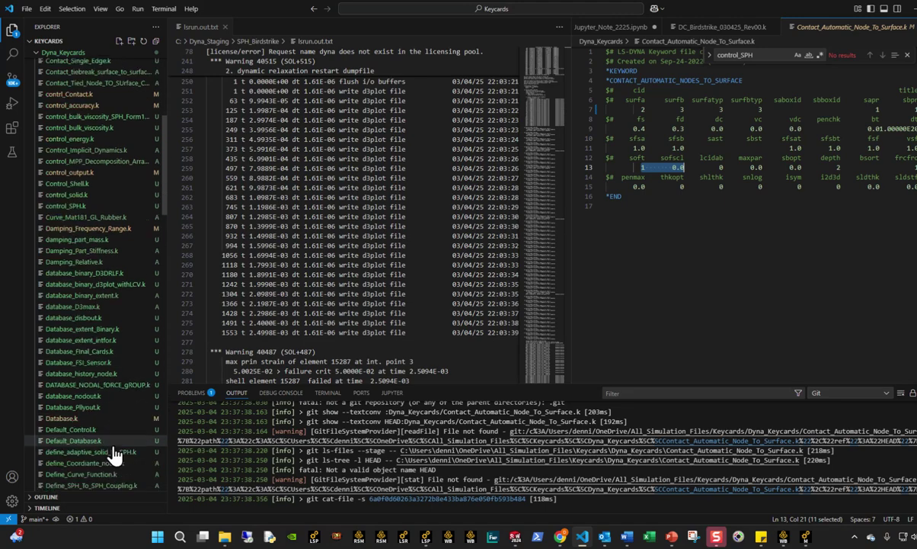
{"action": "left_click", "coordinate": [90, 430]}
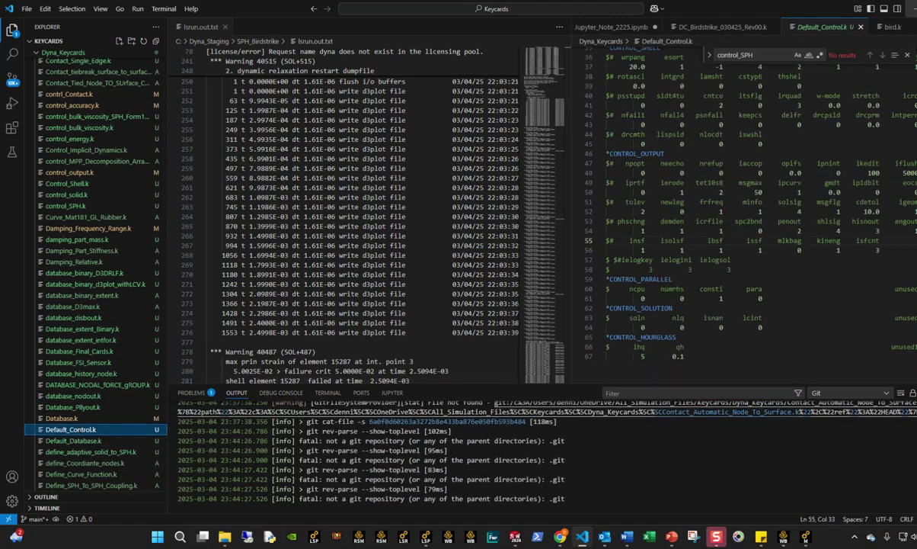
Step: Switch back to Ansys Mechanical and paste the default control keyword cards into the Database snippet
{"action": "key", "text": "super+Down"}
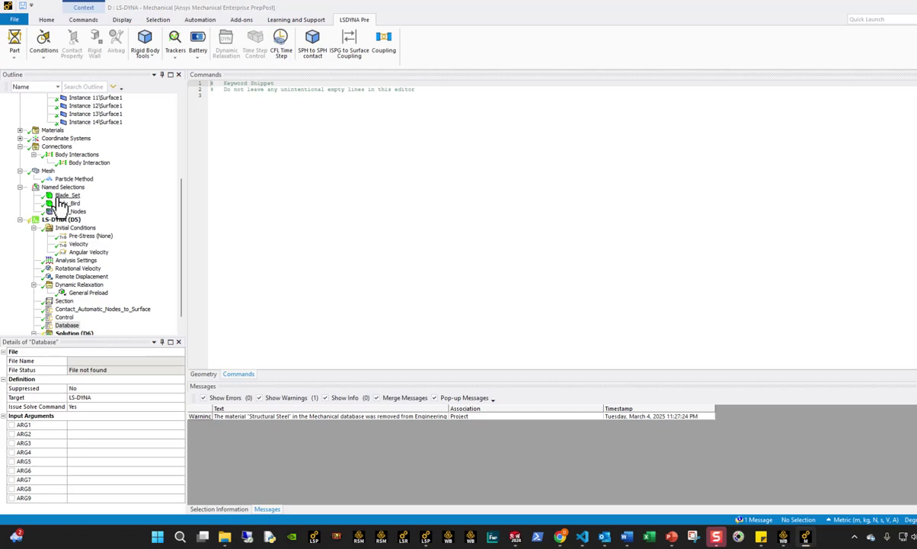
{"action": "left_click", "coordinate": [272, 200]}
{"action": "key", "text": "ctrl+v"}
{"action": "scroll", "coordinate": [270, 210], "scroll_direction": "down", "scroll_amount": 3}
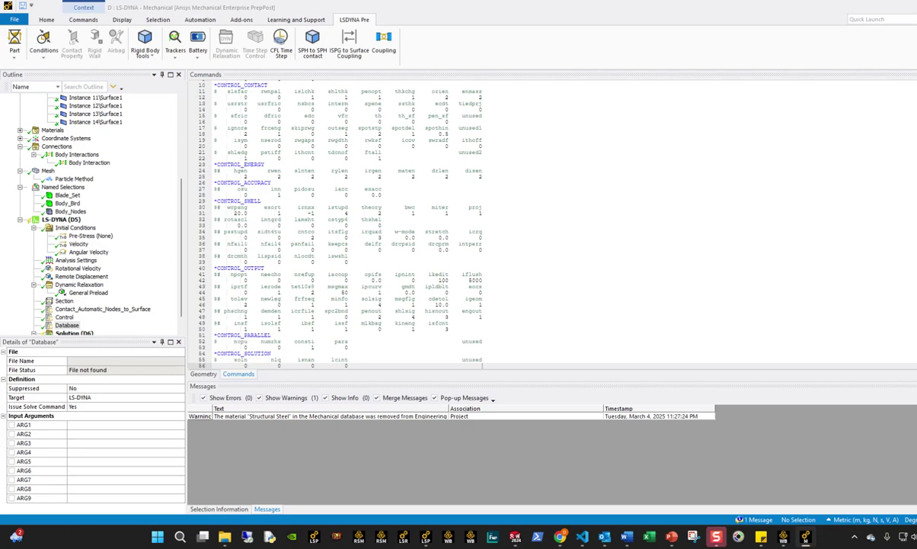
Step: Paste the default database keyword cards into the Control snippet
{"action": "left_click", "coordinate": [65, 317]}
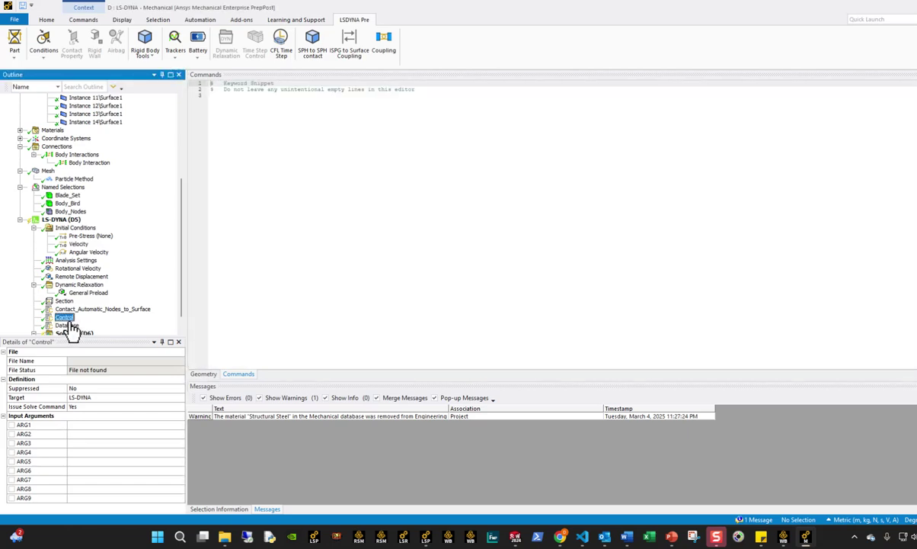
{"action": "left_click", "coordinate": [252, 256]}
{"action": "key", "text": "ctrl+v"}
Step: Swap the snippet names so the one holding the database cards is Database and the one holding the control cards is Control
{"action": "left_click", "coordinate": [65, 317]}
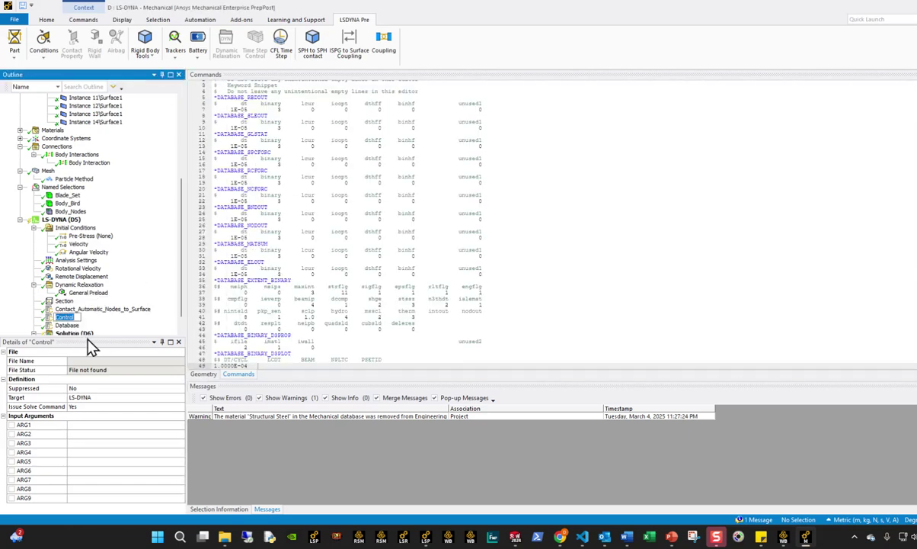
{"action": "type", "text": "Database"}
{"action": "key", "text": "Return"}
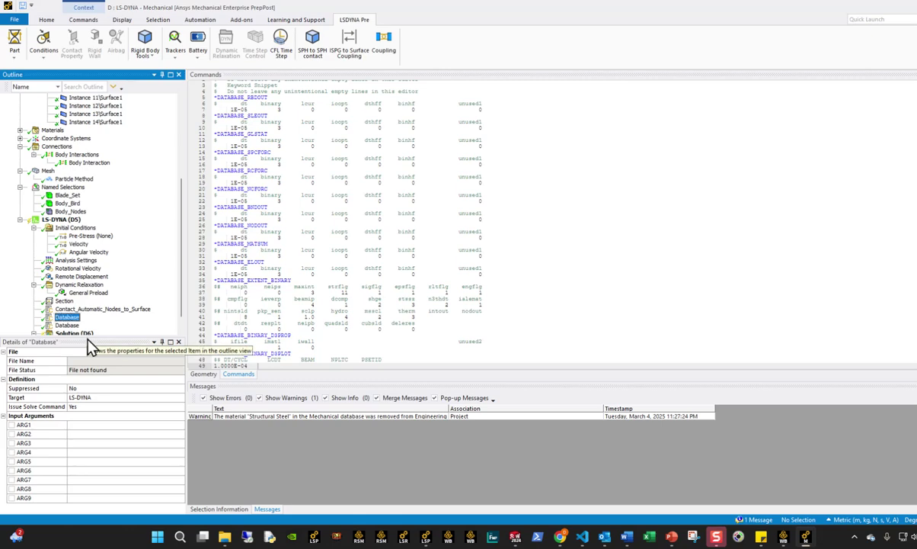
{"action": "left_click", "coordinate": [67, 333]}
{"action": "left_click", "coordinate": [67, 318]}
{"action": "key", "text": "F2"}
{"action": "type", "text": "Control"}
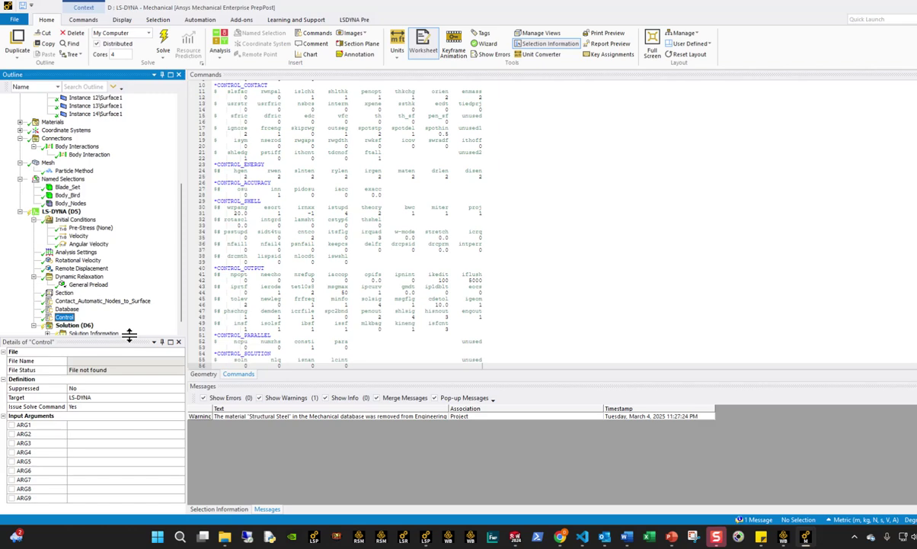
Step: Review the Database, Control and contact keyword snippets, the section, the remote displacement, the rotational velocity and the Analysis Settings
{"action": "left_click", "coordinate": [65, 309]}
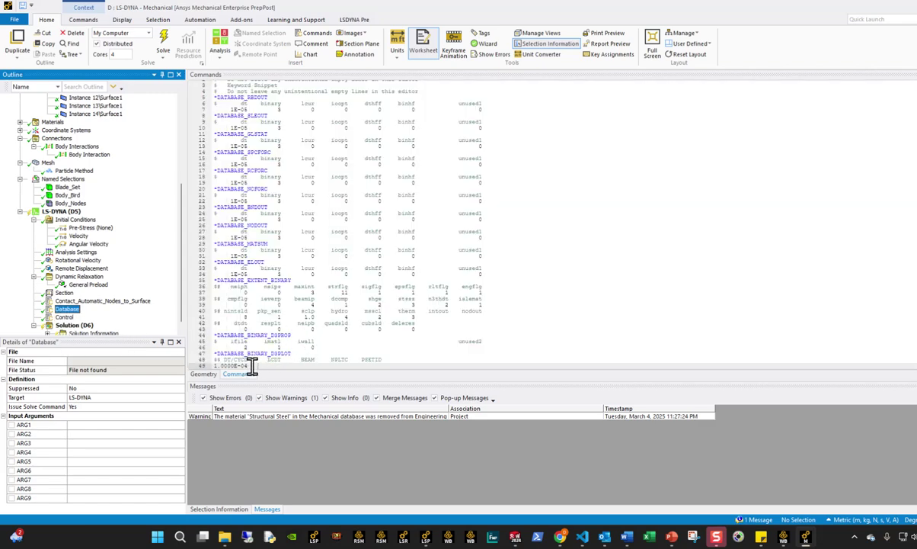
{"action": "left_click", "coordinate": [76, 252]}
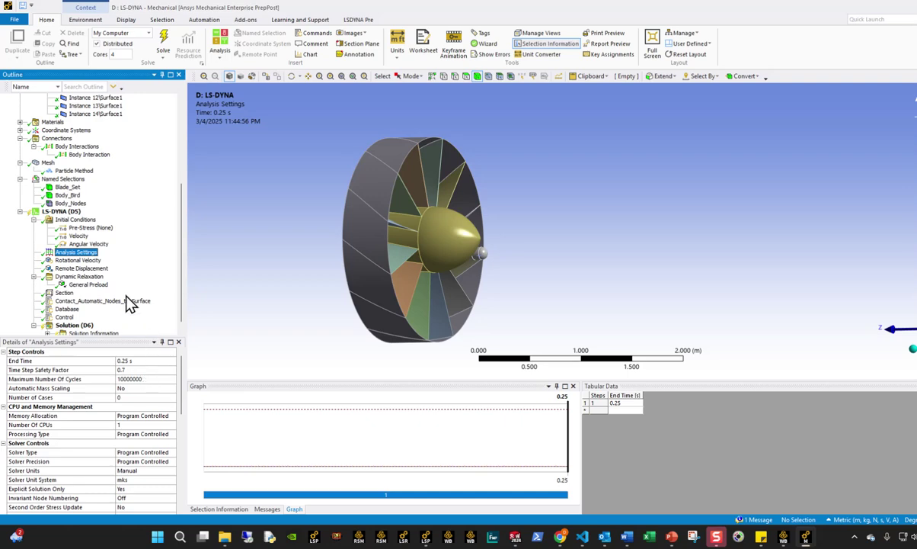
{"action": "left_click", "coordinate": [71, 326]}
{"action": "left_click", "coordinate": [66, 318]}
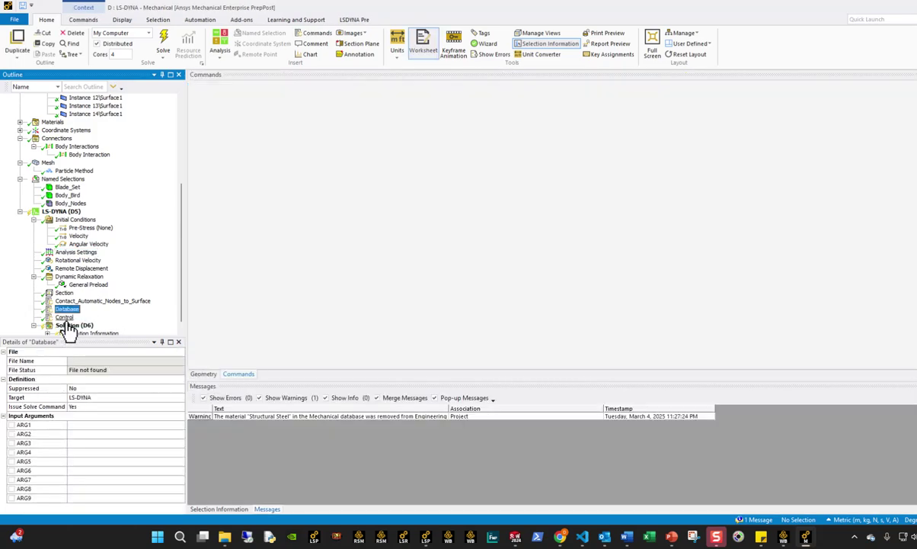
{"action": "left_click", "coordinate": [65, 309]}
{"action": "left_click", "coordinate": [67, 301]}
{"action": "left_click", "coordinate": [65, 293]}
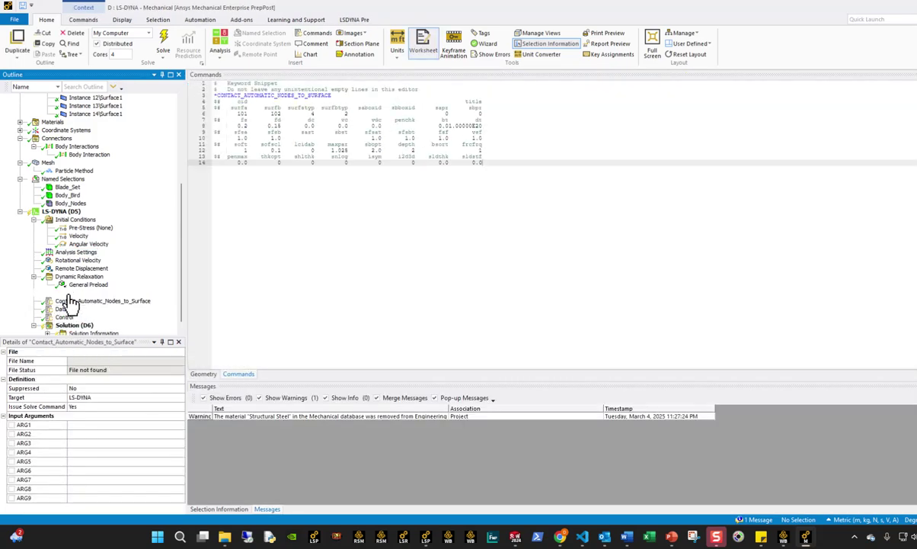
{"action": "left_click", "coordinate": [82, 268]}
{"action": "left_click", "coordinate": [78, 260]}
{"action": "left_click", "coordinate": [76, 252]}
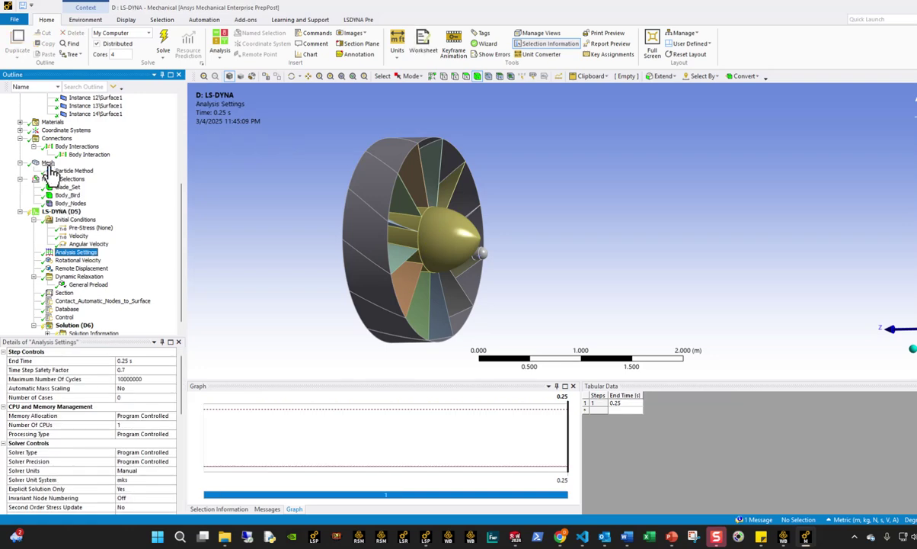
Step: Show the mesh's node and element statistics and return to the Control keyword snippet
{"action": "left_click", "coordinate": [48, 162]}
{"action": "left_click", "coordinate": [21, 470]}
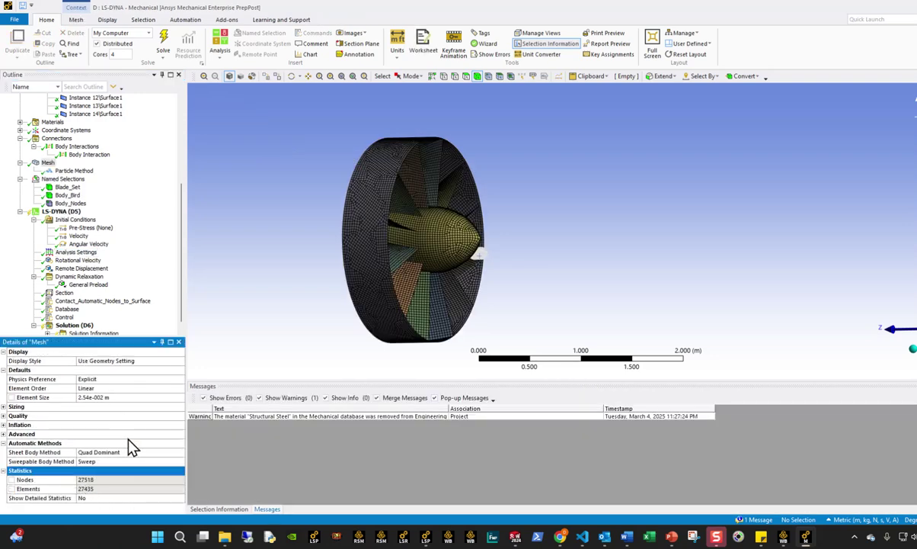
{"action": "left_click", "coordinate": [73, 326]}
{"action": "left_click", "coordinate": [66, 317]}
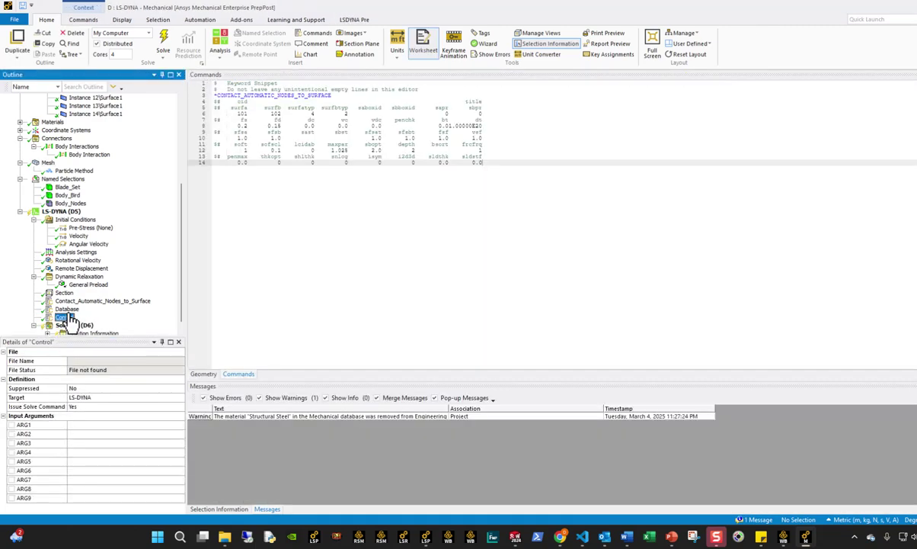
Step: Inspect the properties of the fan's surface bodies and the bird's solid body
{"action": "scroll", "coordinate": [68, 316], "scroll_direction": "up", "scroll_amount": 6}
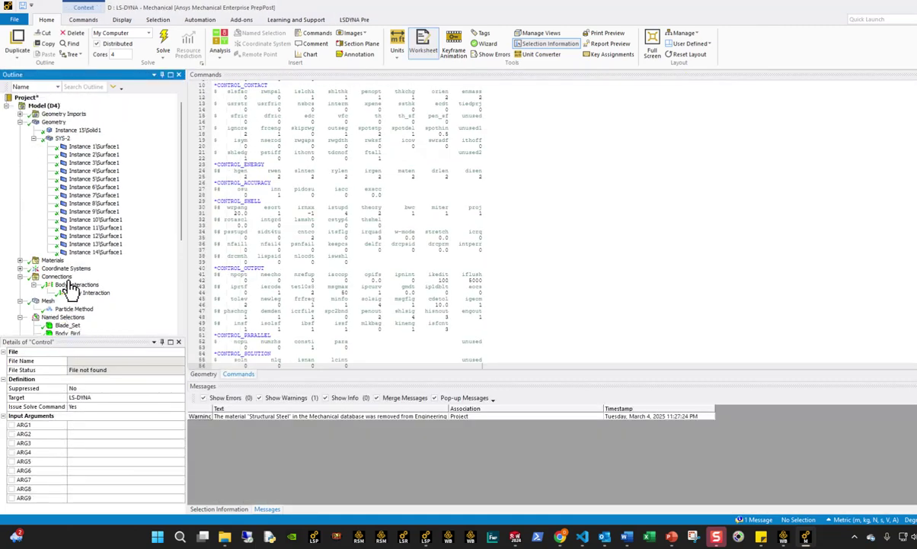
{"action": "left_click", "coordinate": [111, 147]}
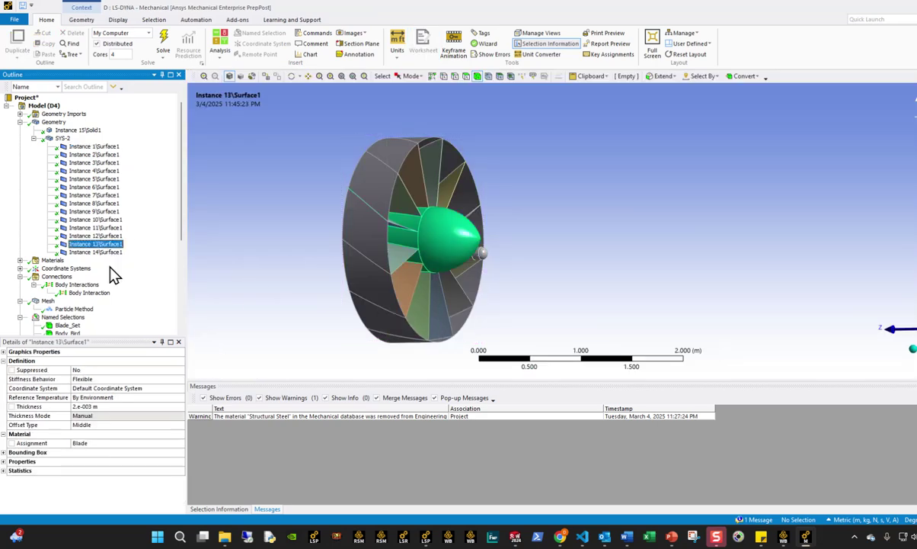
{"action": "left_click", "coordinate": [60, 133]}
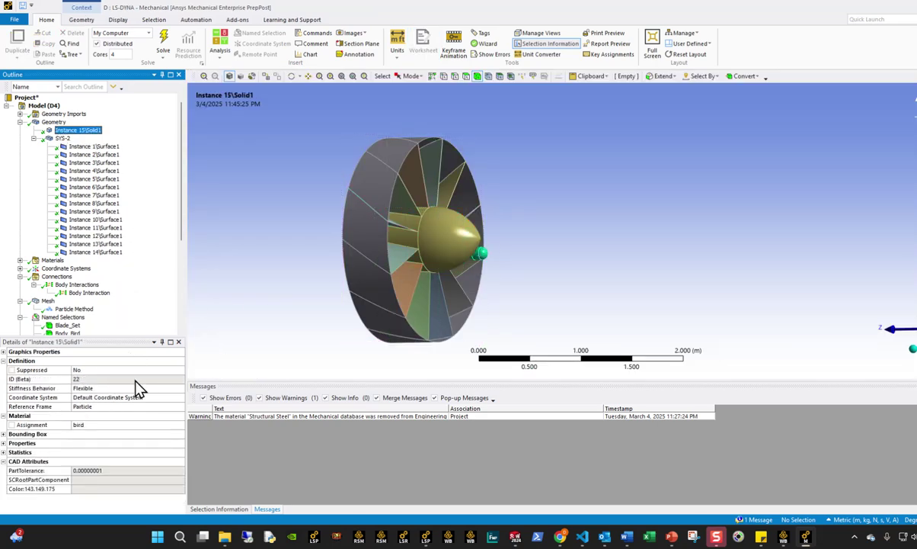
Step: Expand the materials and review the Blade plasticity and erosion properties and the bird's null material and equation of state
{"action": "left_click", "coordinate": [20, 260]}
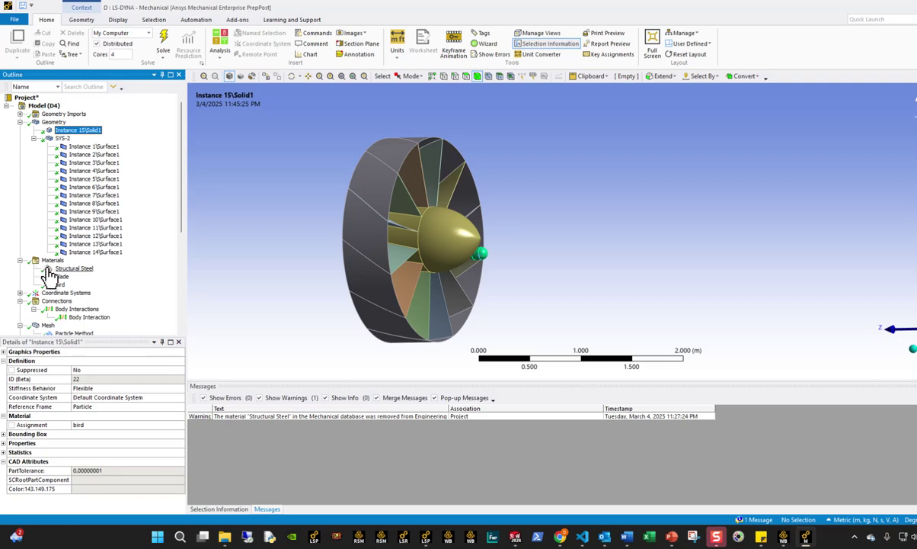
{"action": "left_click", "coordinate": [60, 275]}
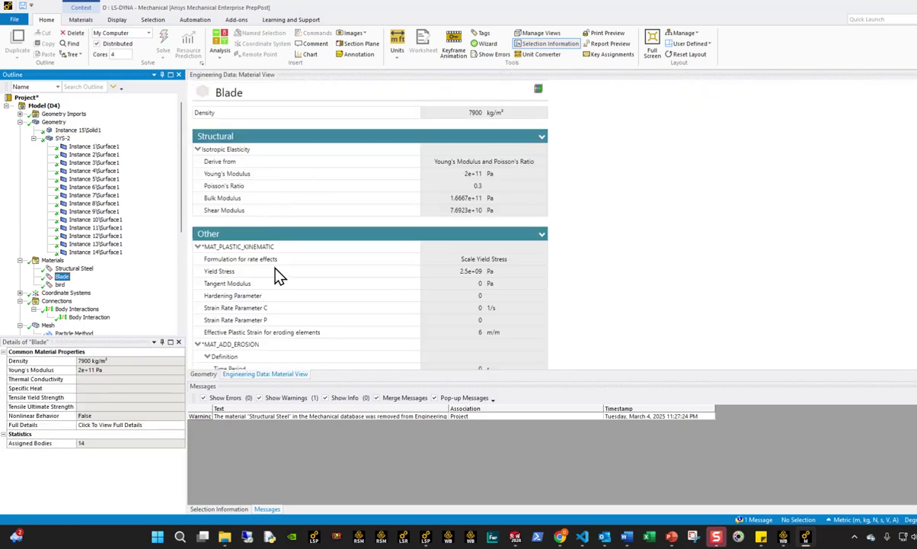
{"action": "scroll", "coordinate": [274, 297], "scroll_direction": "down", "scroll_amount": 3}
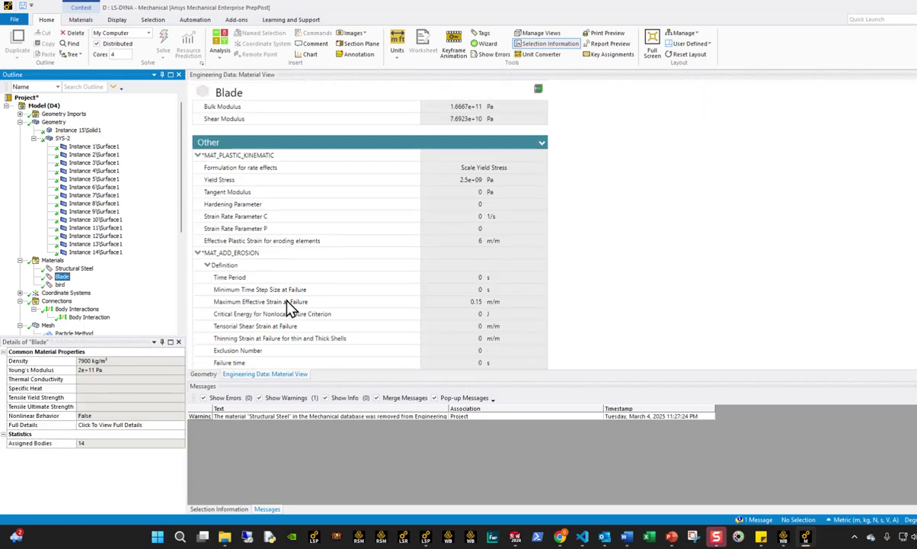
{"action": "scroll", "coordinate": [270, 305], "scroll_direction": "down", "scroll_amount": 2}
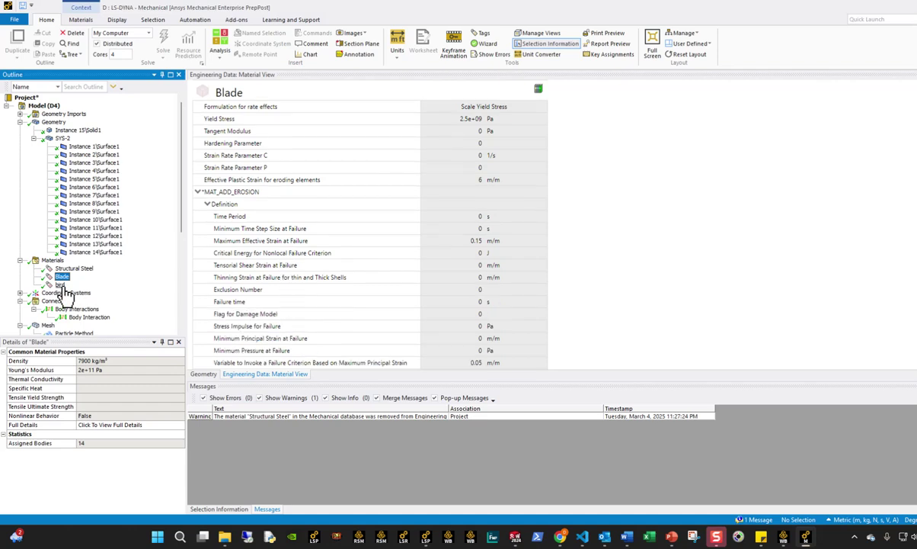
{"action": "scroll", "coordinate": [427, 282], "scroll_direction": "down", "scroll_amount": 1}
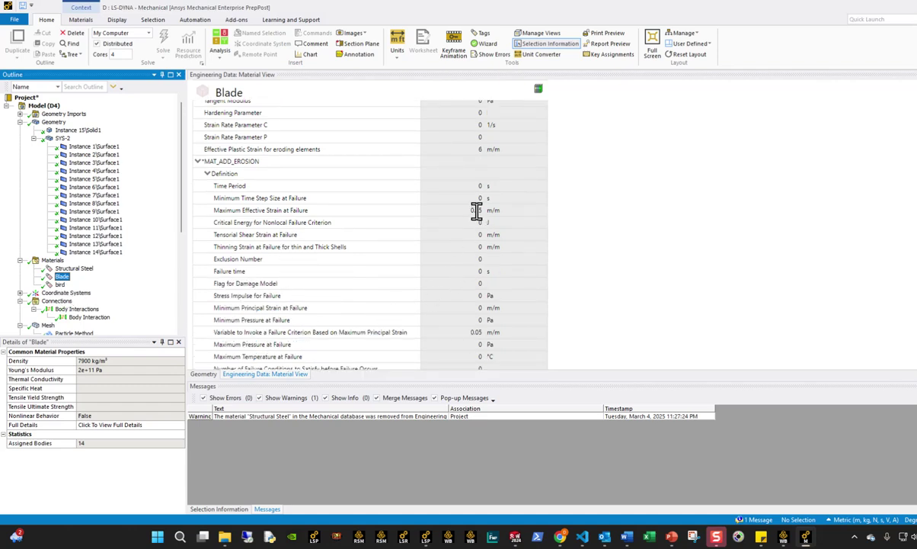
{"action": "left_click", "coordinate": [60, 284]}
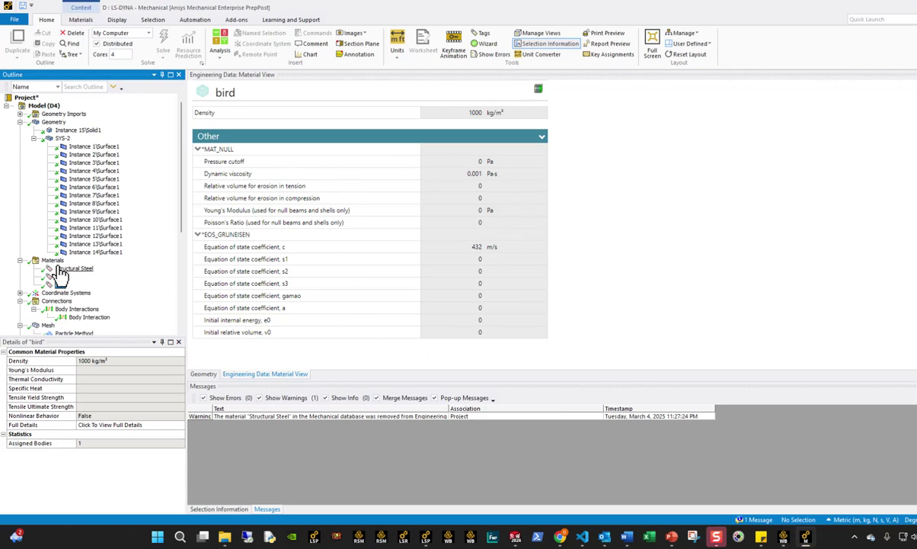
Step: Recheck the blade and bird bodies and examine the Body Interaction scoped to Blade_Set
{"action": "left_click", "coordinate": [95, 244]}
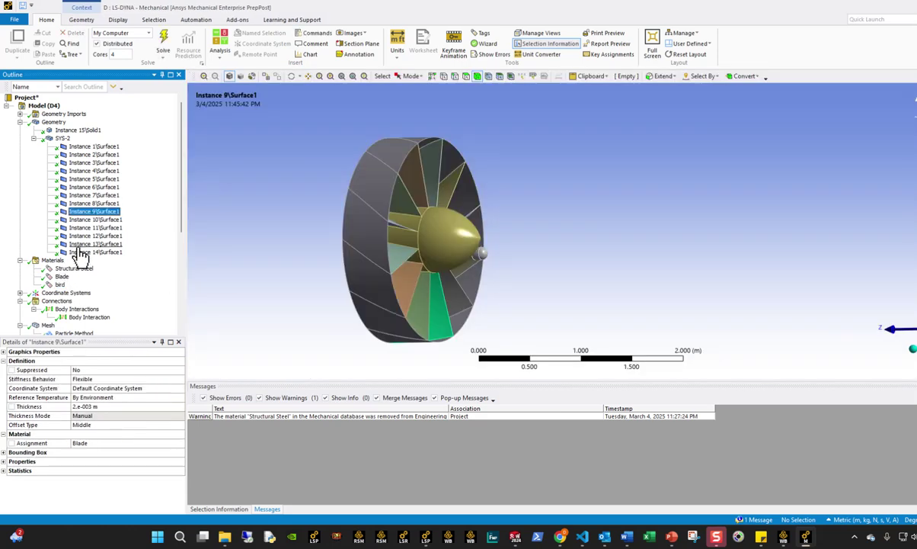
{"action": "left_click", "coordinate": [76, 130]}
{"action": "scroll", "coordinate": [73, 236], "scroll_direction": "down", "scroll_amount": 2}
{"action": "left_click", "coordinate": [76, 271]}
{"action": "middle_click_drag", "start_coordinate": [309, 271], "coordinate": [429, 167]}
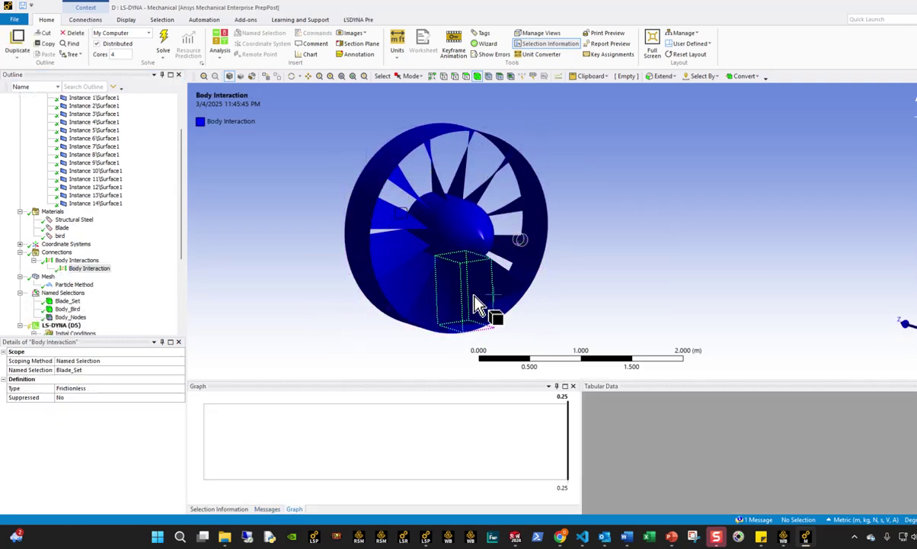
{"action": "mouse_move", "coordinate": [456, 197]}
{"action": "middle_mouse_down"}
{"action": "mouse_move", "coordinate": [409, 245]}
{"action": "mouse_move", "coordinate": [374, 238]}
{"action": "mouse_move", "coordinate": [462, 200]}
{"action": "middle_mouse_up"}
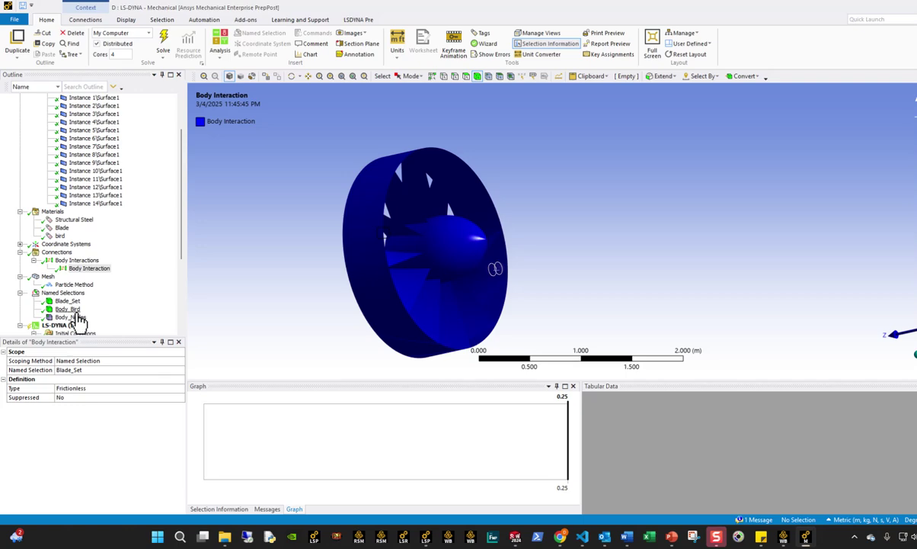
Step: Review the Body_Bird, Body_Nodes and Blade_Set named selections and their LS-DYNA user IDs
{"action": "left_click", "coordinate": [68, 309]}
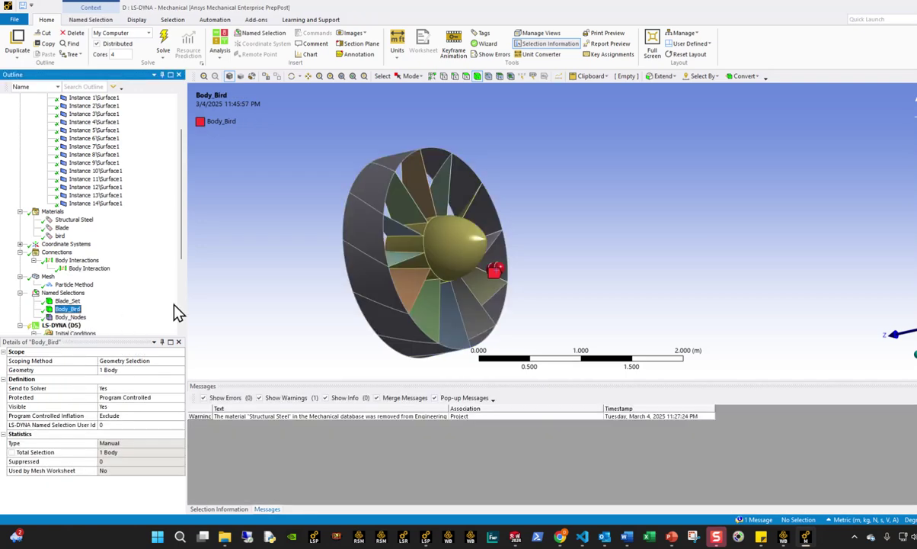
{"action": "left_click", "coordinate": [70, 317]}
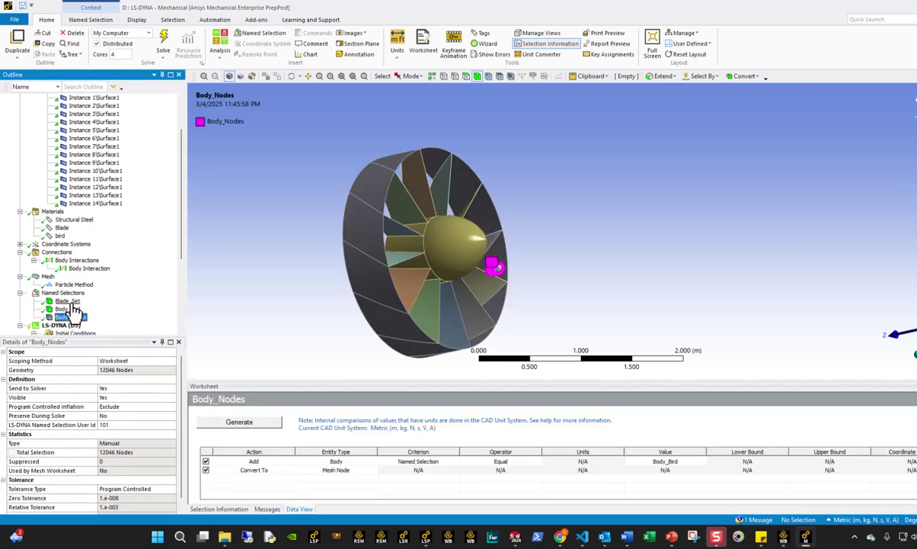
{"action": "left_click", "coordinate": [67, 300]}
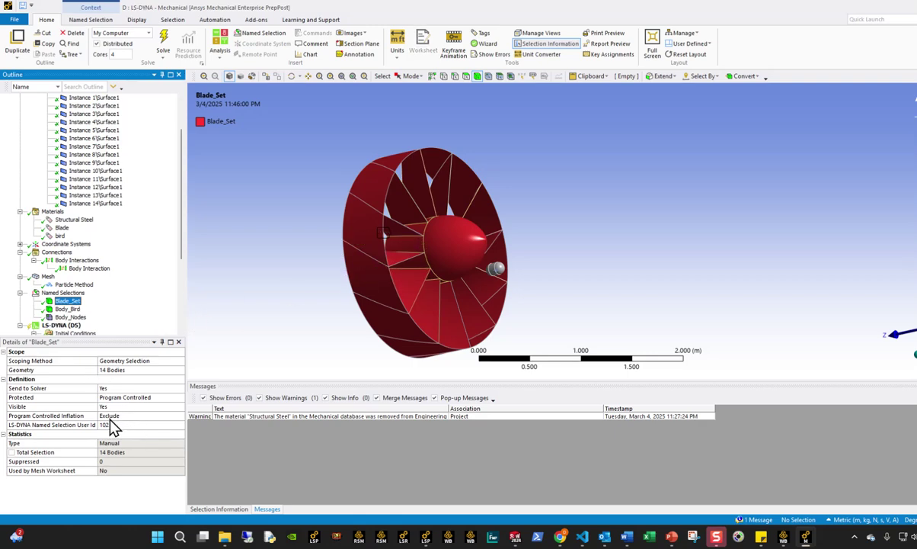
{"action": "left_click", "coordinate": [70, 317]}
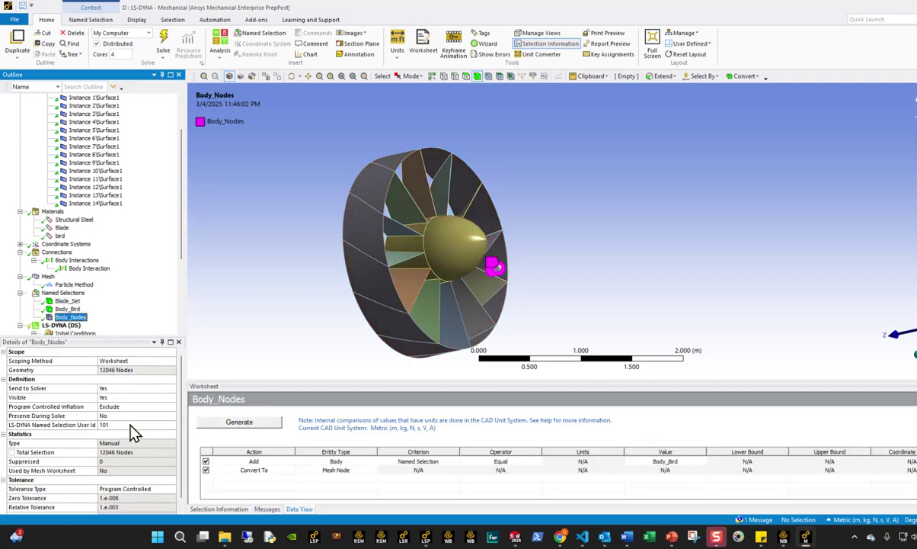
Step: Check the Contact_Automatic_Nodes_to_Surface snippet and the bird's SPH section settings
{"action": "scroll", "coordinate": [91, 320], "scroll_direction": "down", "scroll_amount": 4}
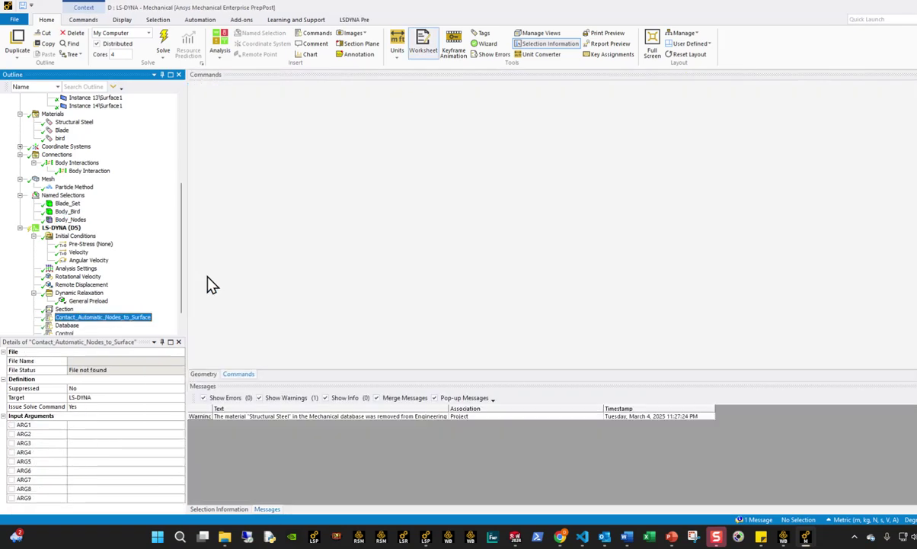
{"action": "left_click", "coordinate": [71, 317]}
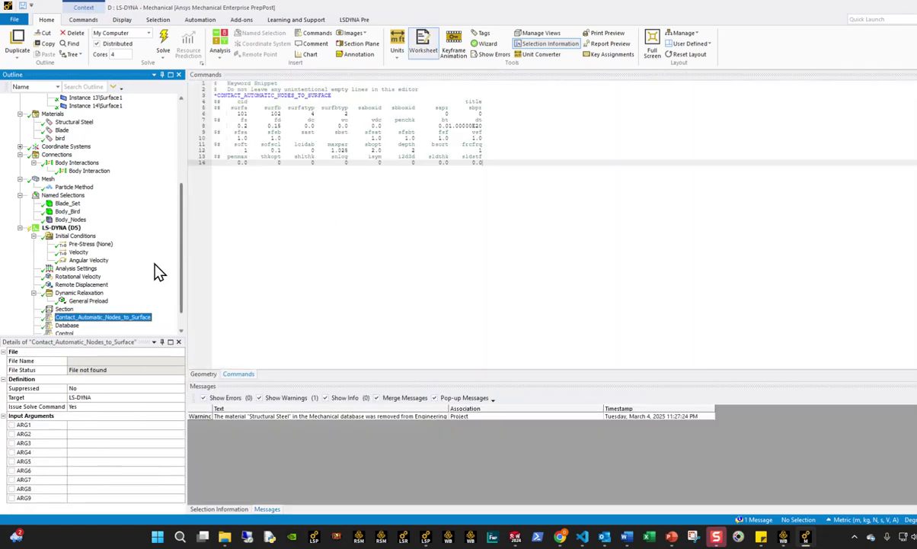
{"action": "left_click", "coordinate": [65, 310]}
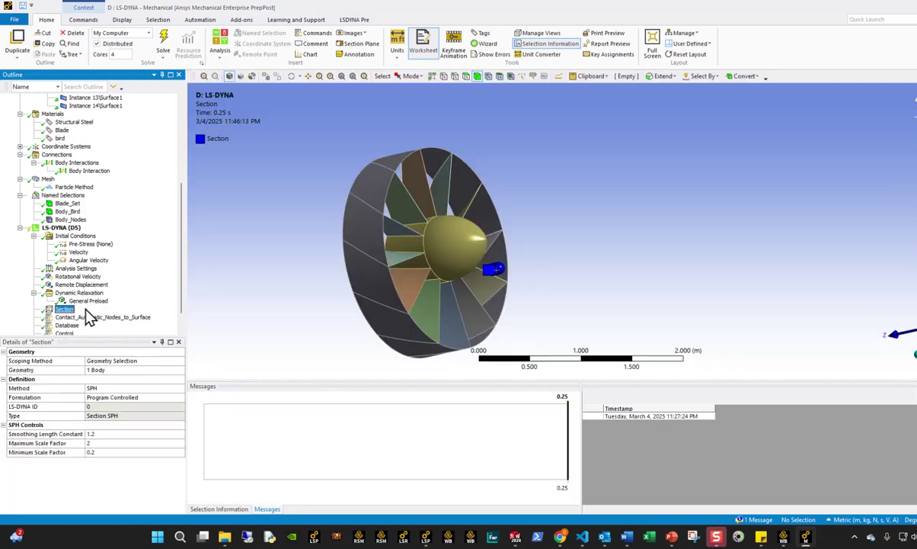
Step: Review the bird's initial velocity and the blade set's initial angular velocity
{"action": "left_click", "coordinate": [85, 244]}
{"action": "left_click", "coordinate": [87, 253]}
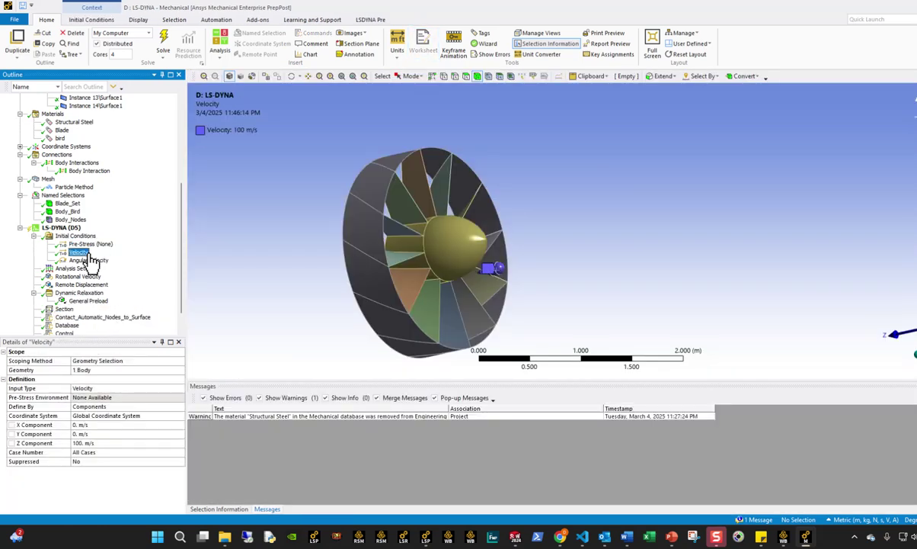
{"action": "left_click", "coordinate": [89, 260]}
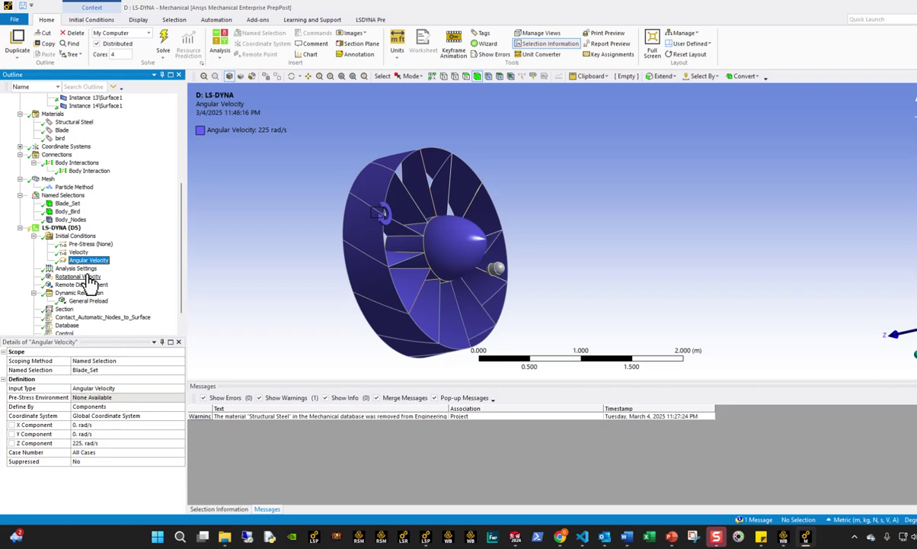
Step: Review the Rotational Velocity load, the General Preload under Dynamic Relaxation and the Remote Displacement constraint
{"action": "left_click", "coordinate": [88, 277]}
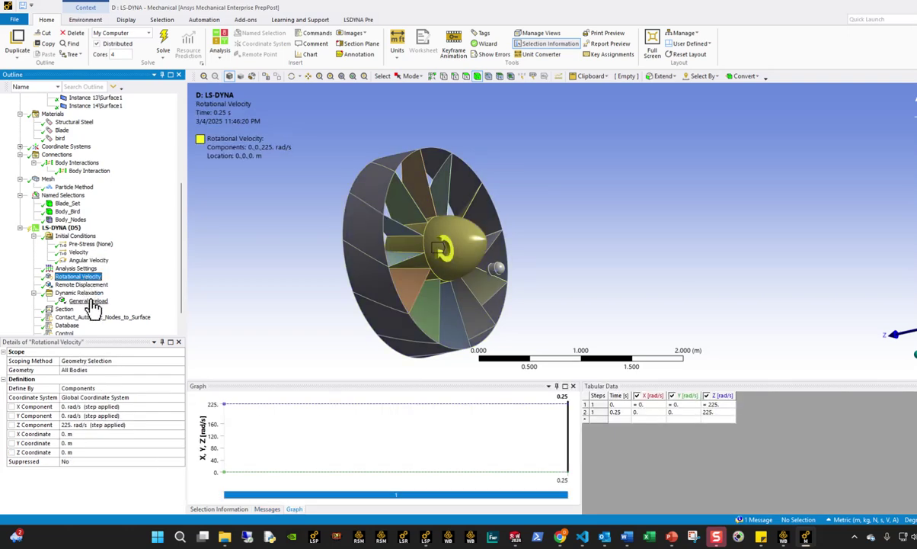
{"action": "left_click", "coordinate": [102, 303]}
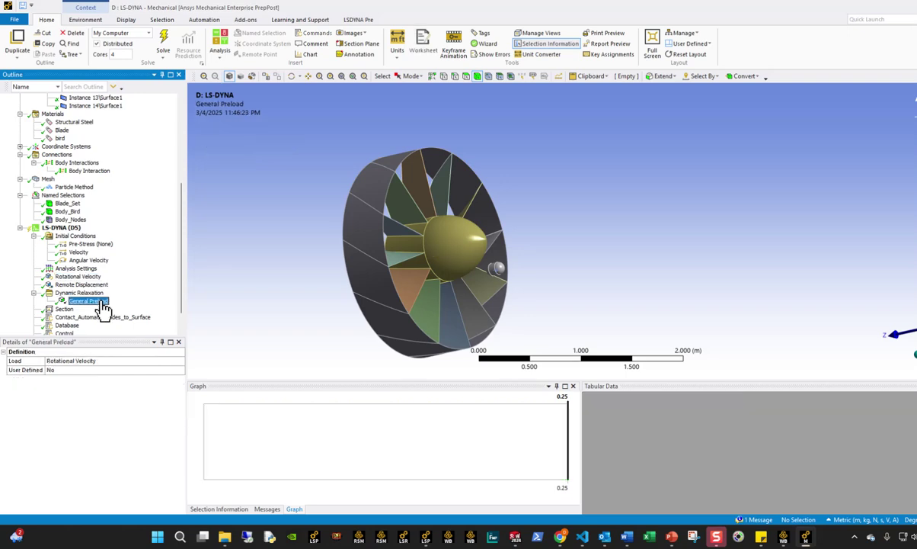
{"action": "left_click", "coordinate": [84, 284]}
{"action": "middle_click_drag", "start_coordinate": [343, 230], "coordinate": [165, 259]}
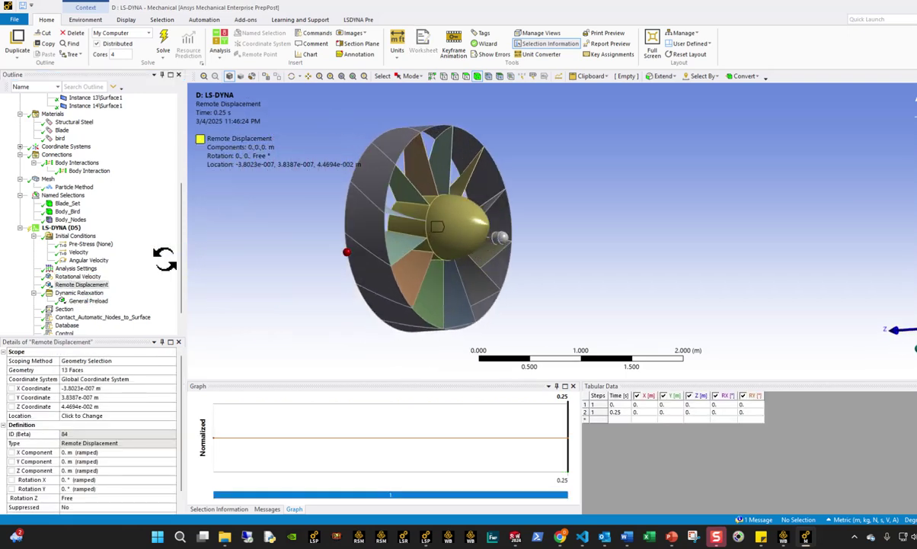
Step: Examine the SPH section on the bird body close up and recheck the Control keyword snippet
{"action": "scroll", "coordinate": [88, 301], "scroll_direction": "down", "scroll_amount": 1}
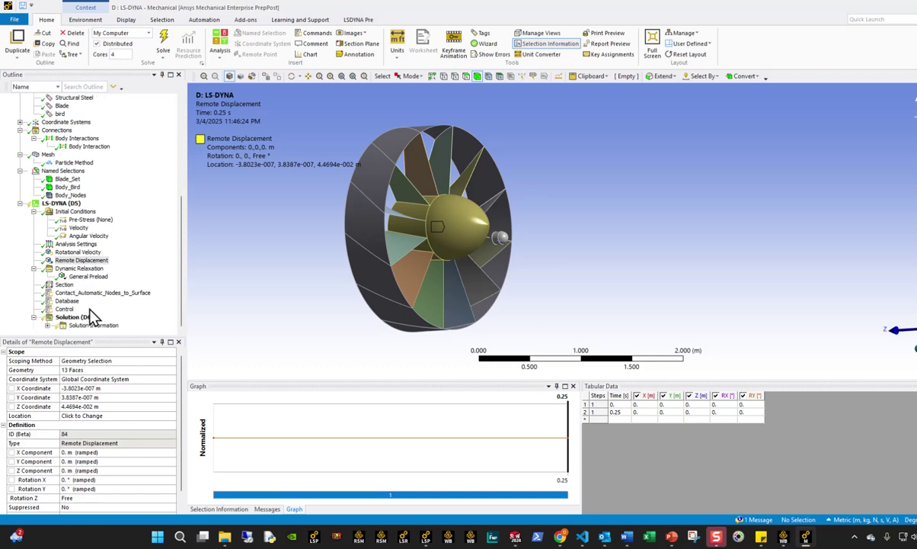
{"action": "left_click", "coordinate": [64, 285]}
{"action": "scroll", "coordinate": [488, 240], "scroll_direction": "up", "scroll_amount": 3}
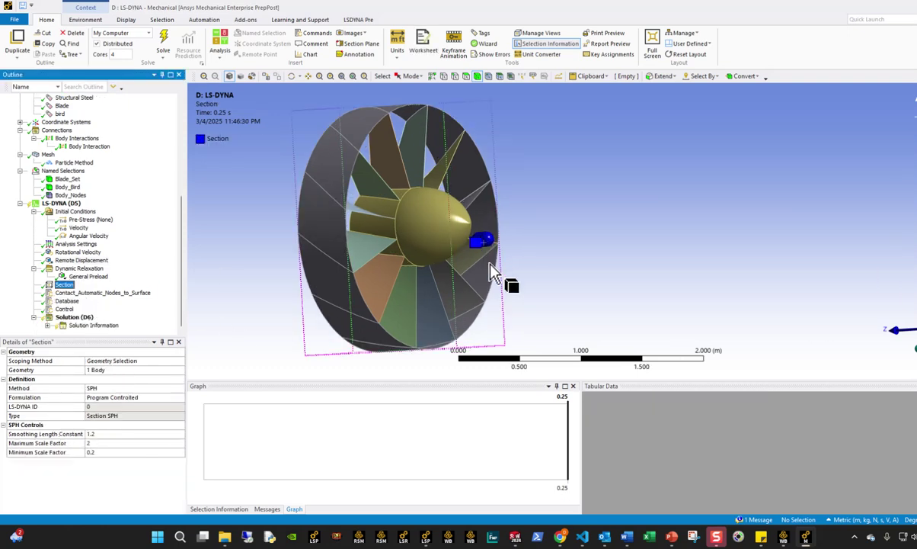
{"action": "left_click", "coordinate": [67, 309]}
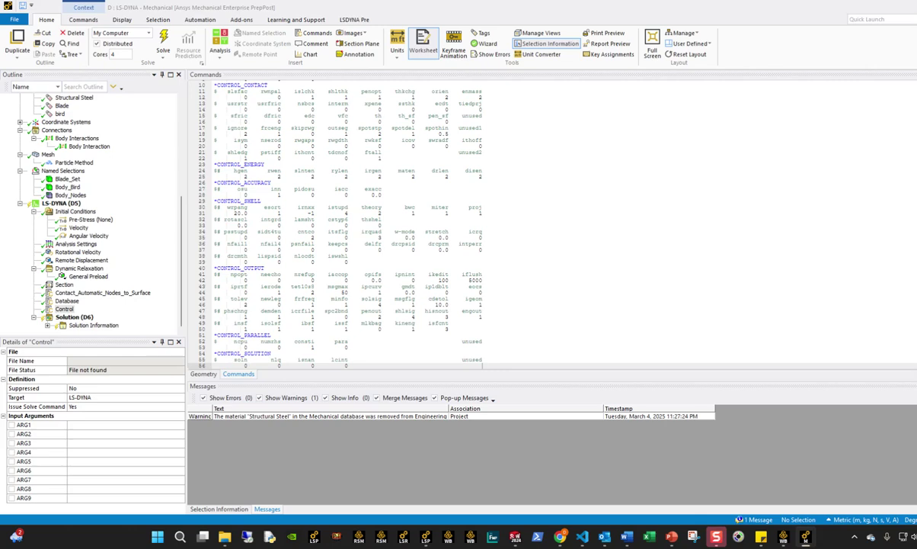
Step: Select the LS-DYNA solution and save the project
{"action": "left_click", "coordinate": [74, 316]}
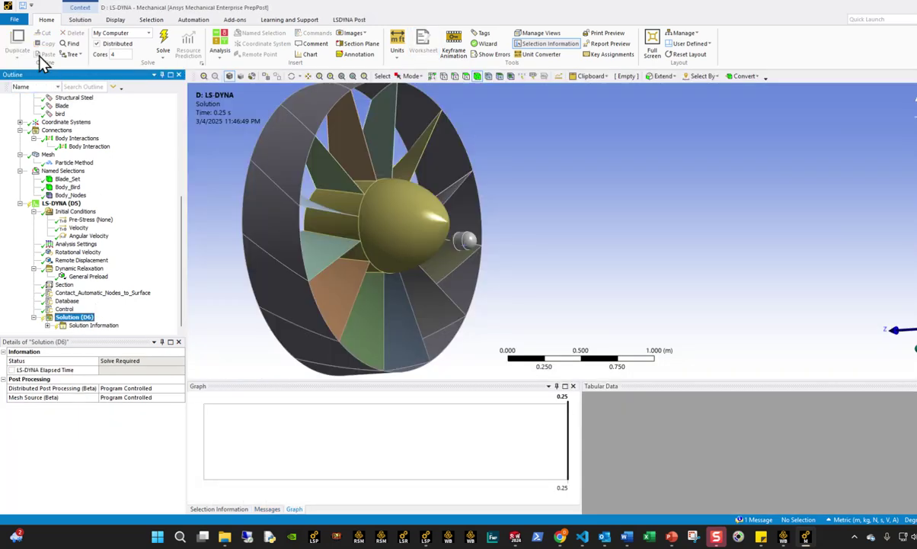
{"action": "left_click", "coordinate": [14, 19]}
{"action": "left_click", "coordinate": [21, 92]}
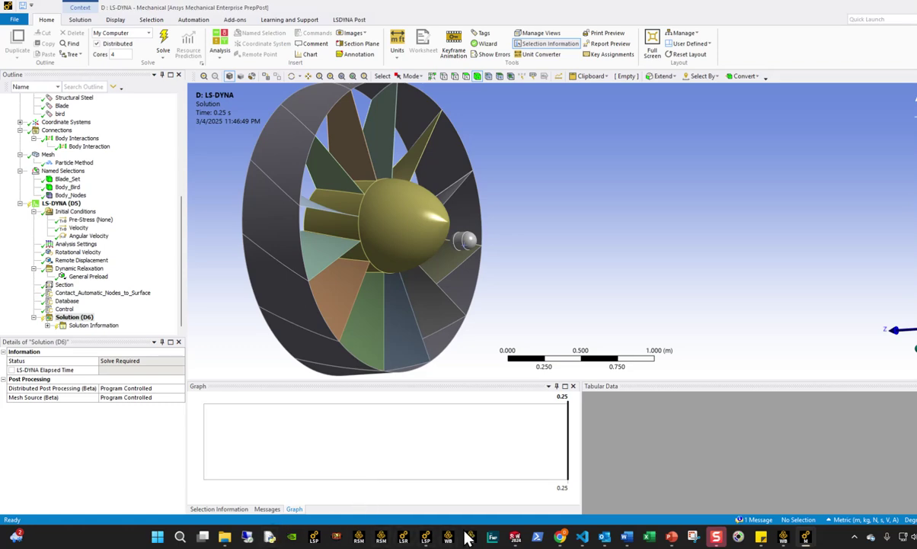
Step: Switch to LS-PrePost, rewind the bird-strike results to the first state and play the effective plastic strain animation
{"action": "left_click", "coordinate": [427, 538]}
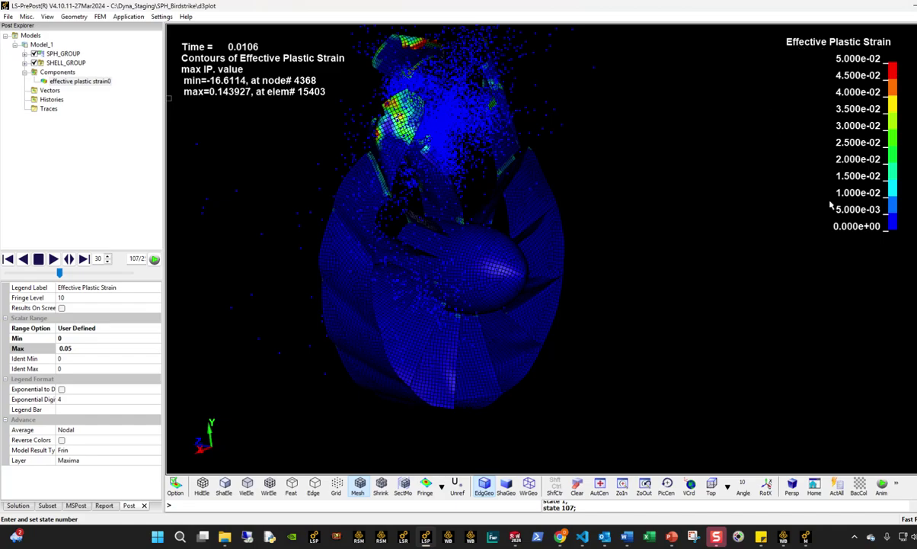
{"action": "left_click_drag", "start_coordinate": [59, 274], "coordinate": [7, 274]}
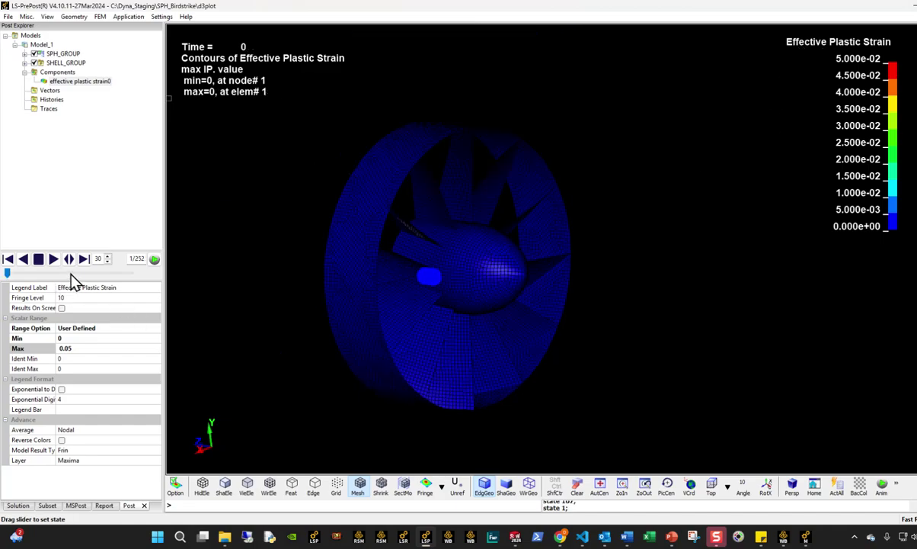
{"action": "left_click", "coordinate": [55, 260]}
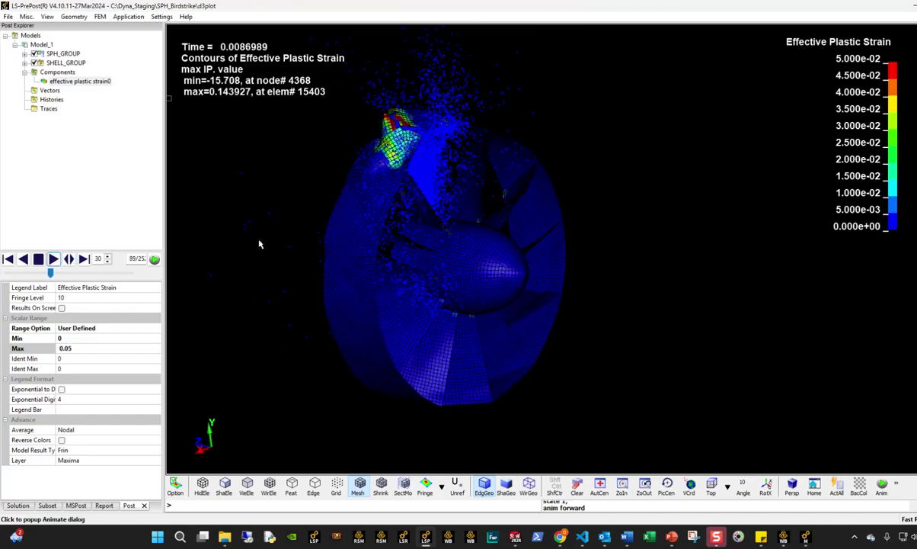